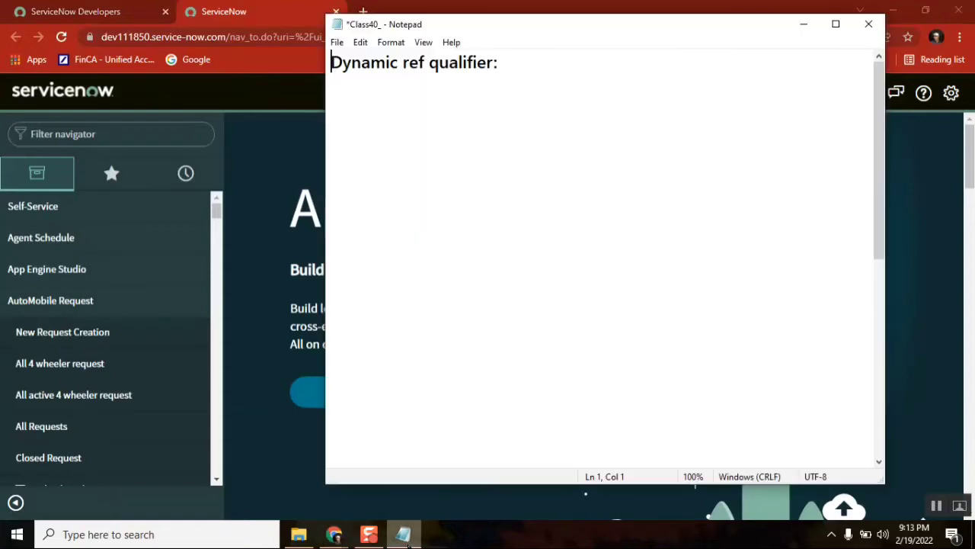
# List Simple, Advanced and Dynamic on separate lines below the "Dynamic ref qualifier:" heading in the notes
pyautogui.moveTo(496, 31); pyautogui.dragTo(323, 66)
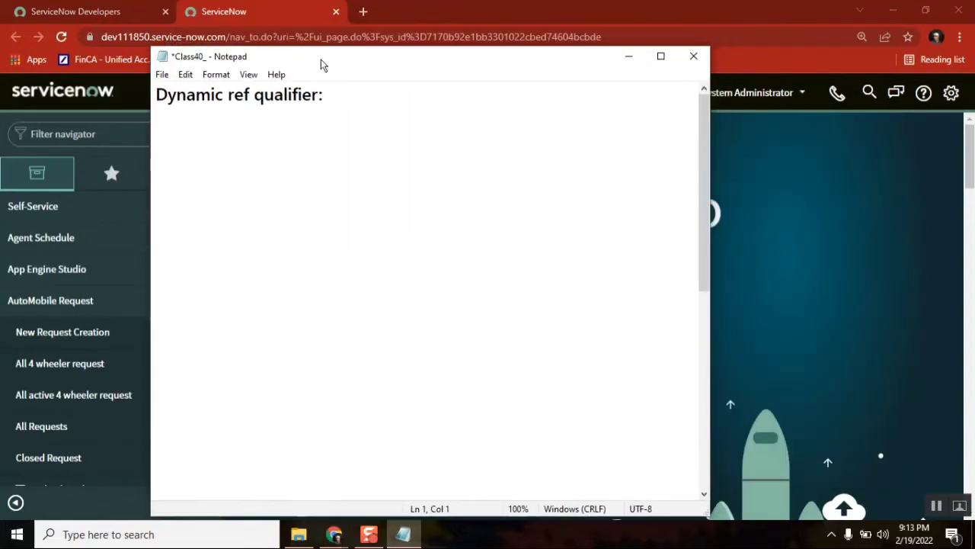
pyautogui.click(252, 96)
pyautogui.click(344, 102)
pyautogui.press('Return')
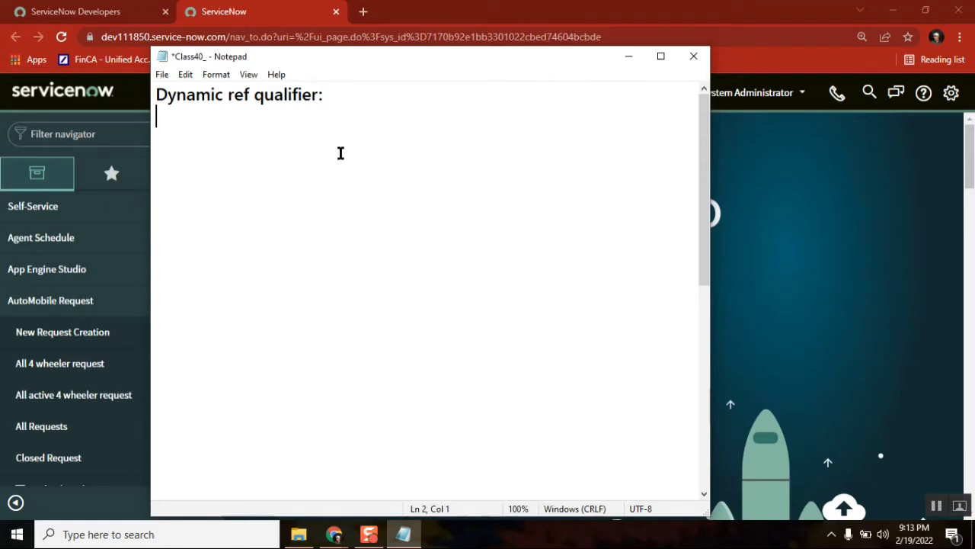
pyautogui.write('Simple')
pyautogui.press('Return')
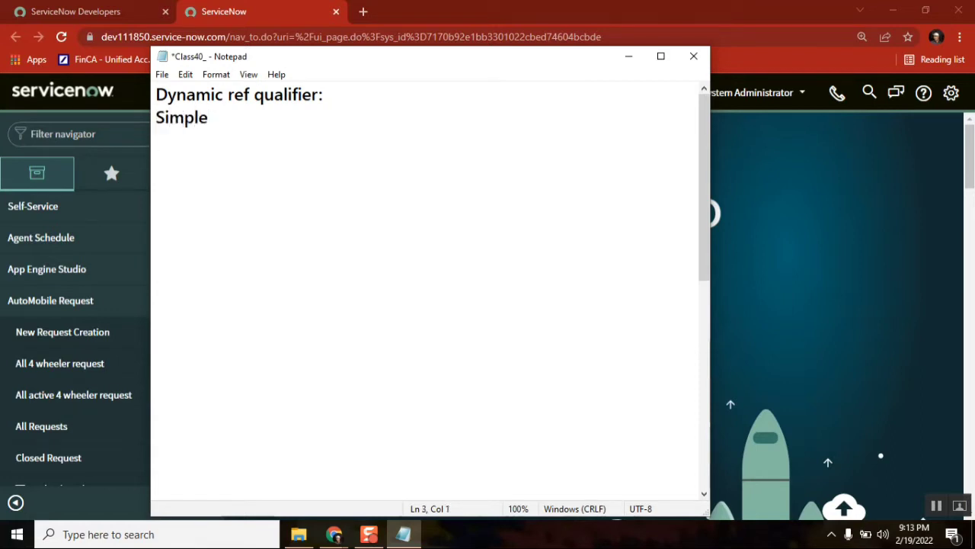
pyautogui.write('Advan')
pyautogui.press('BackSpace')
pyautogui.write('nced')
pyautogui.press('Return')
pyautogui.write('D')
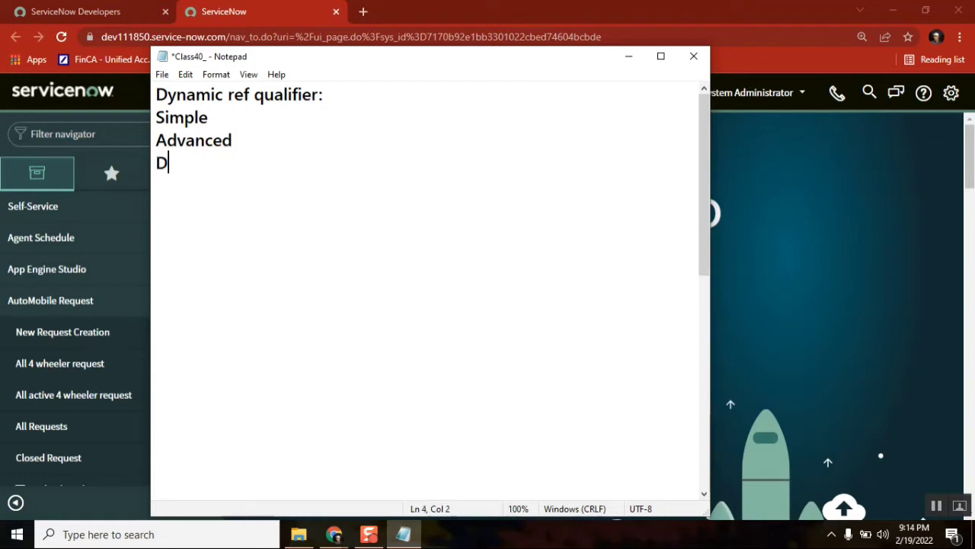
pyautogui.write('ynamic')
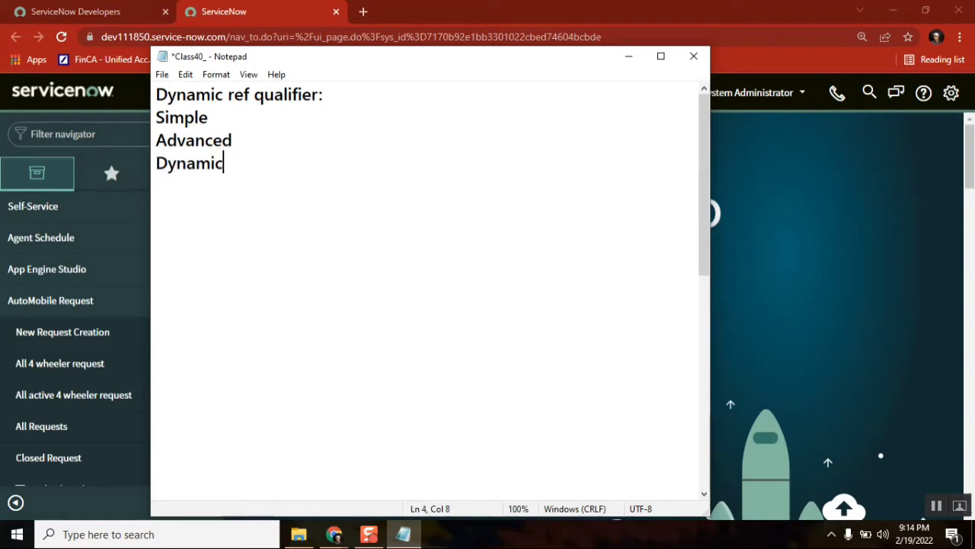
pyautogui.press('Return')
# Annotate the Simple line with "- condition builder" and the Advanced line with "- Encoded or javascript"
pyautogui.click(239, 118)
pyautogui.write('- condition')
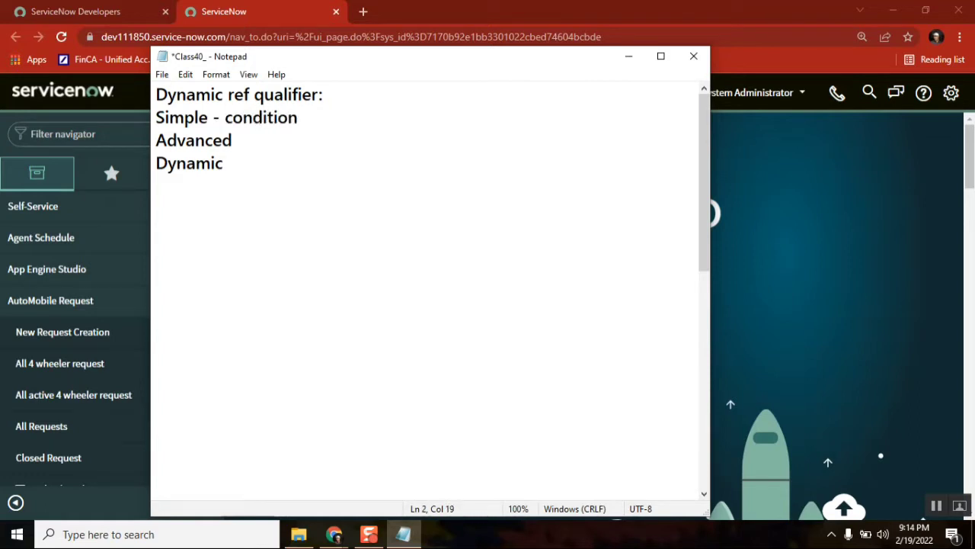
pyautogui.write(' builder')
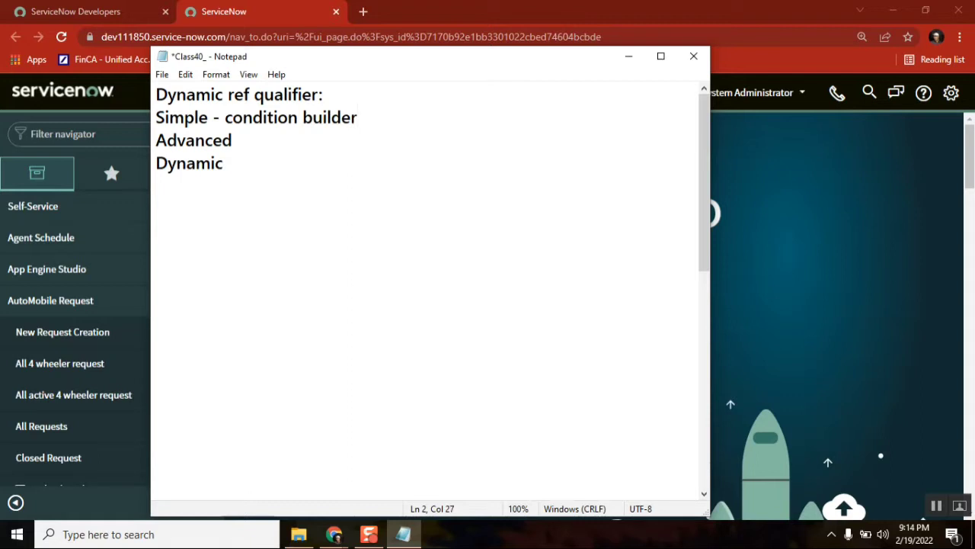
pyautogui.click(233, 141)
pyautogui.write('- Encoded or ja')
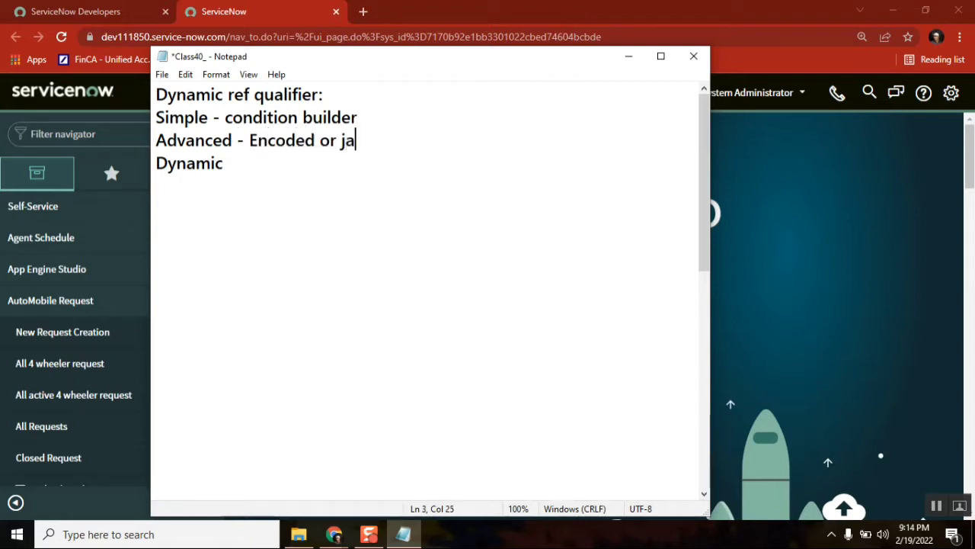
pyautogui.write('vascript')
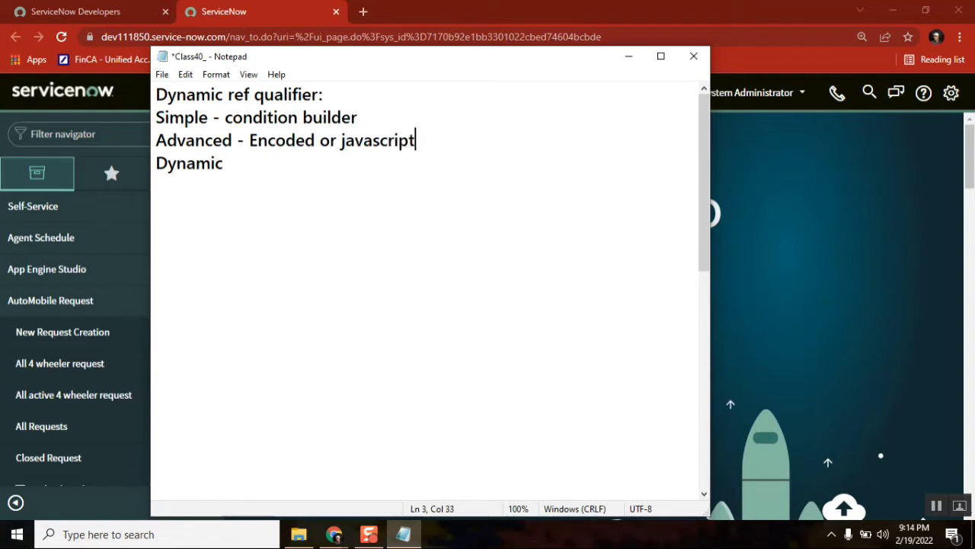
# Annotate the Dynamic line with "- Script rules or business rules"
pyautogui.click(223, 163)
pyautogui.write('-')
pyautogui.moveTo(362, 57); pyautogui.dragTo(418, 53)
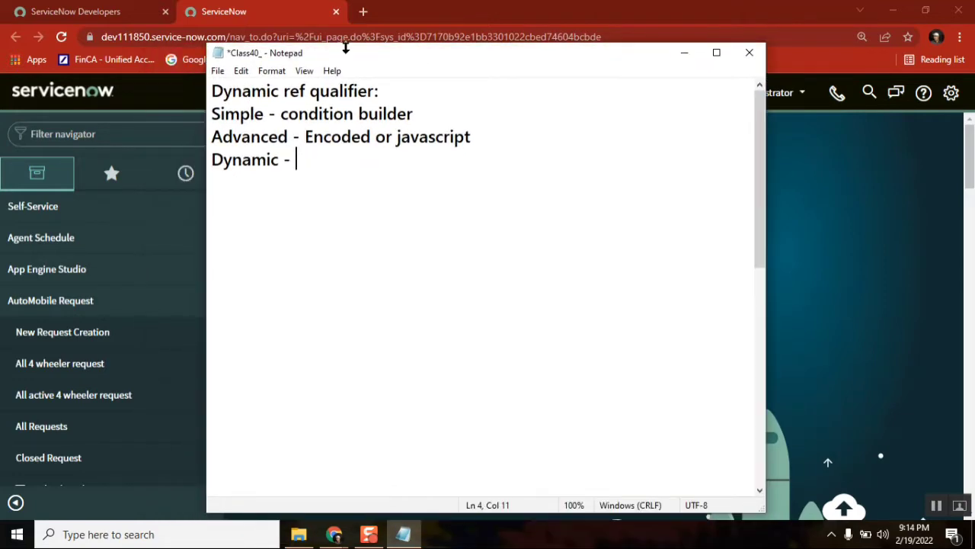
pyautogui.moveTo(345, 53); pyautogui.dragTo(381, 46)
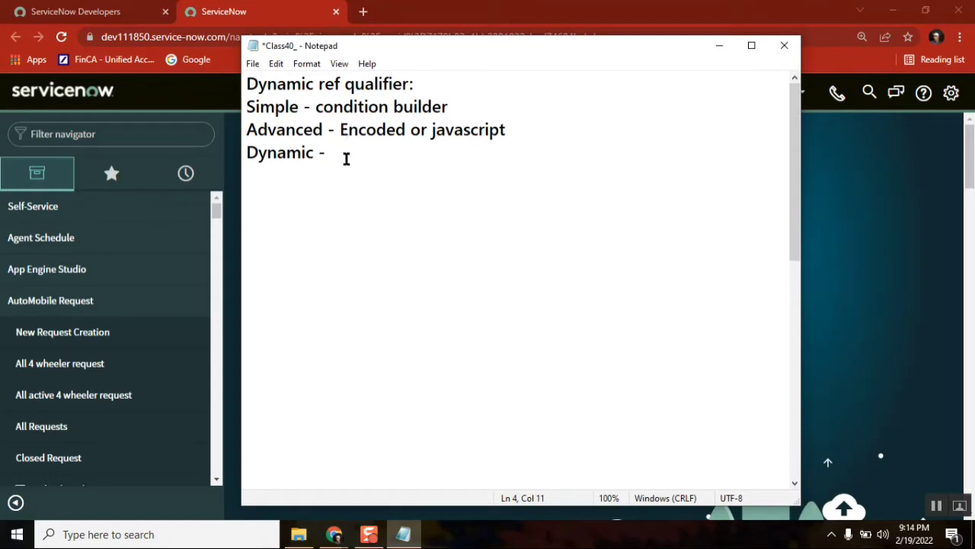
pyautogui.write('Scru')
pyautogui.press('BackSpace')
pyautogui.write('ipt rules')
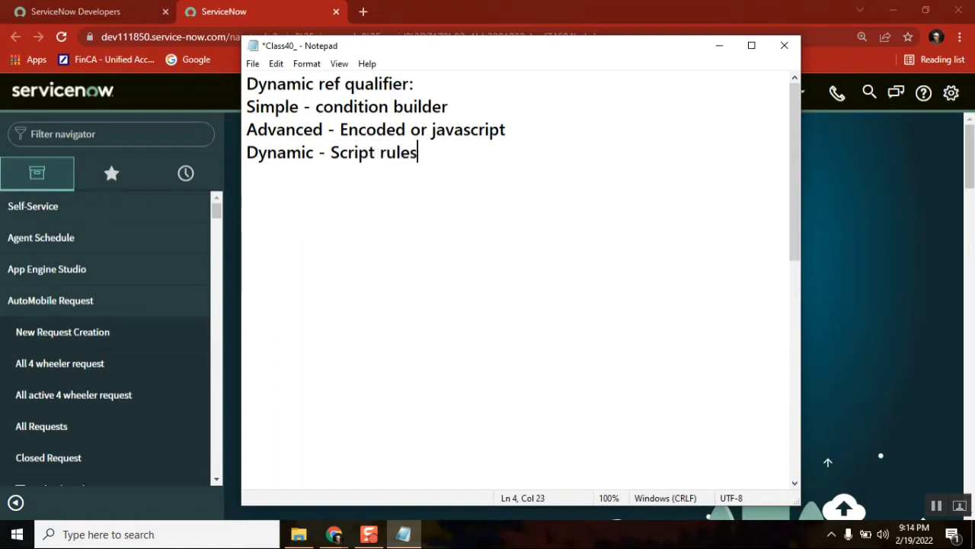
pyautogui.write(' or business ')
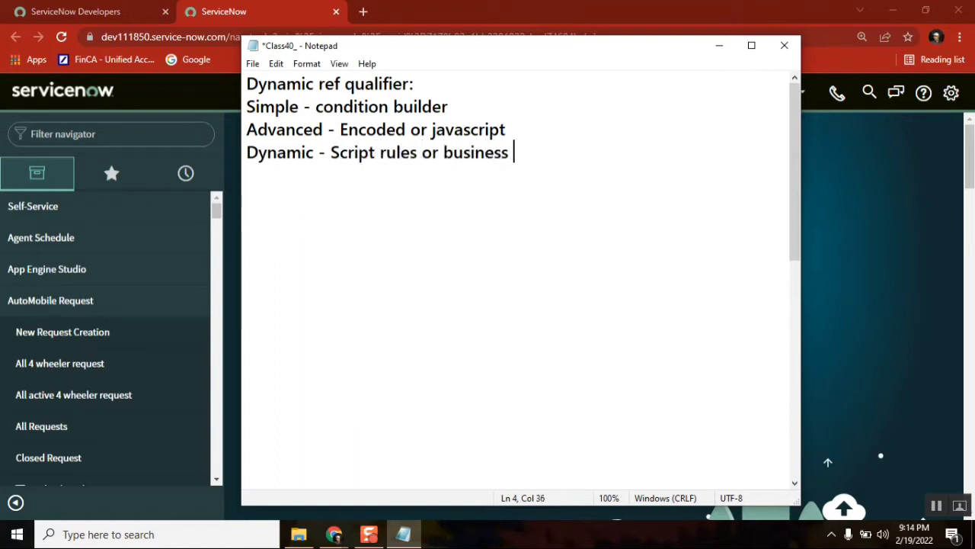
pyautogui.write('rules')
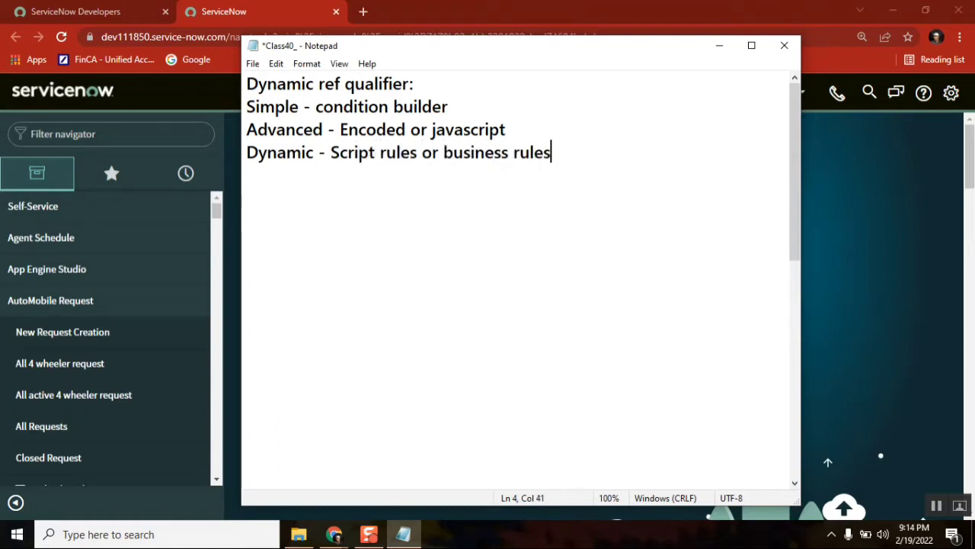
# End the Dynamic line with a period and start a new line after a blank one
pyautogui.keyDown('shift'); pyautogui.click(333, 152); pyautogui.keyUp('shift')
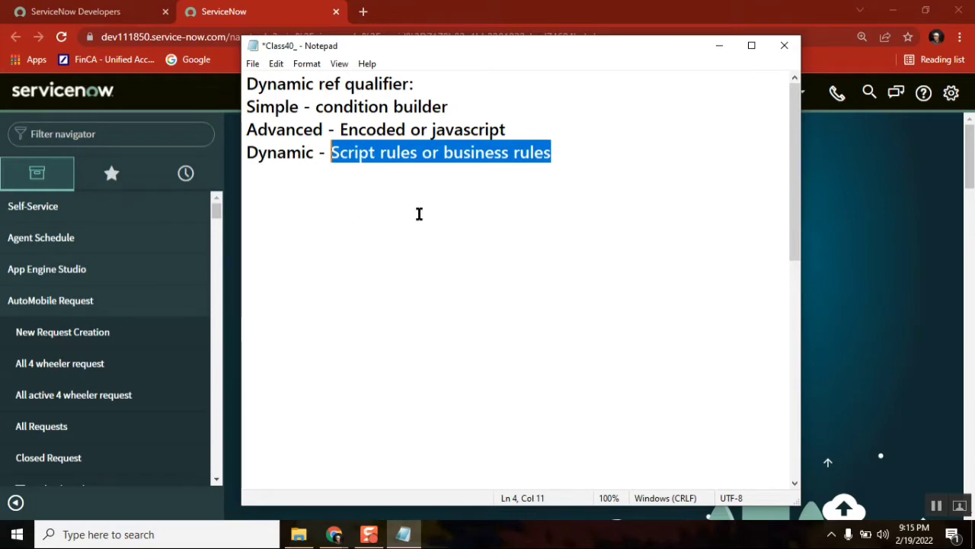
pyautogui.doubleClick(273, 157)
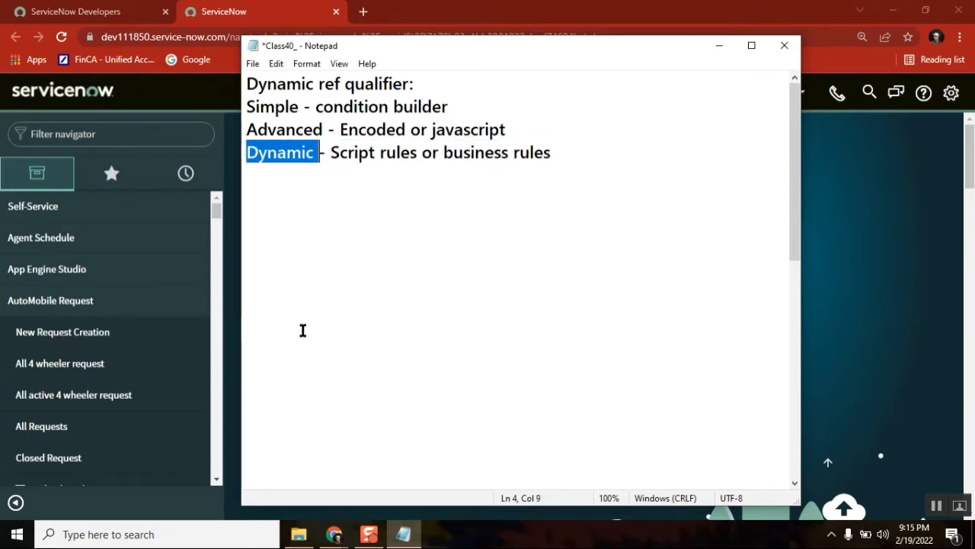
pyautogui.click(517, 131)
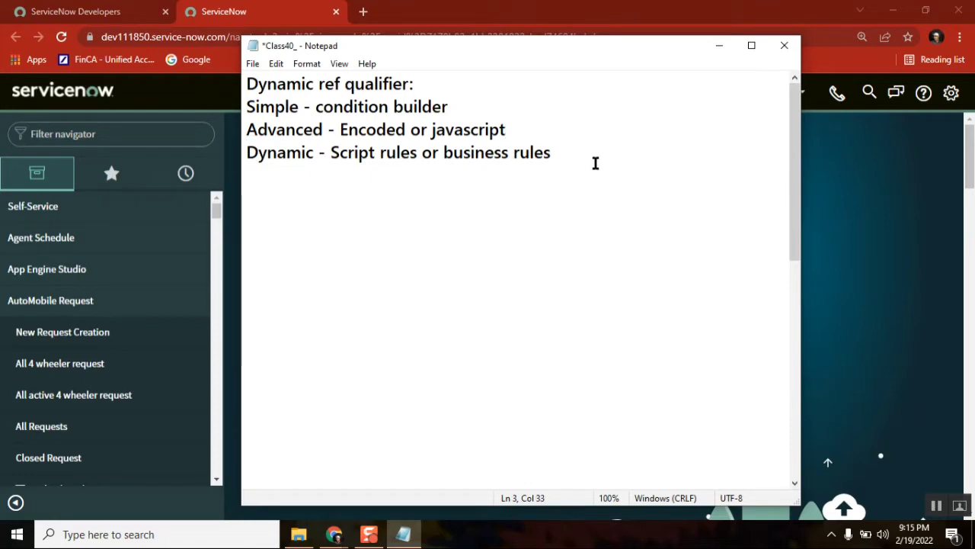
pyautogui.click(571, 157)
pyautogui.write('.')
pyautogui.press('Return')
pyautogui.press('Return')
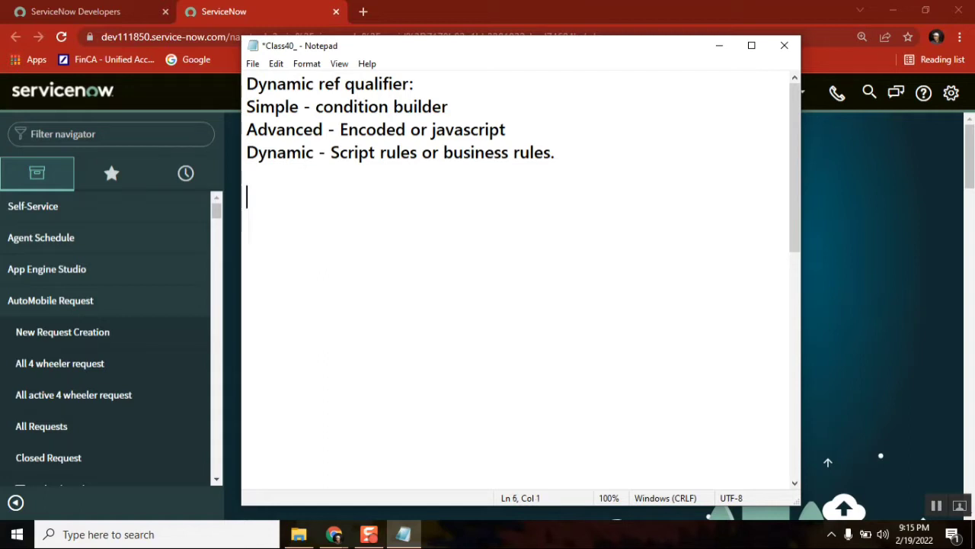
# Switch to ServiceNow in the browser and open a new incident form with incident.do in the navigator filter
pyautogui.click(102, 134)
pyautogui.write('inci')
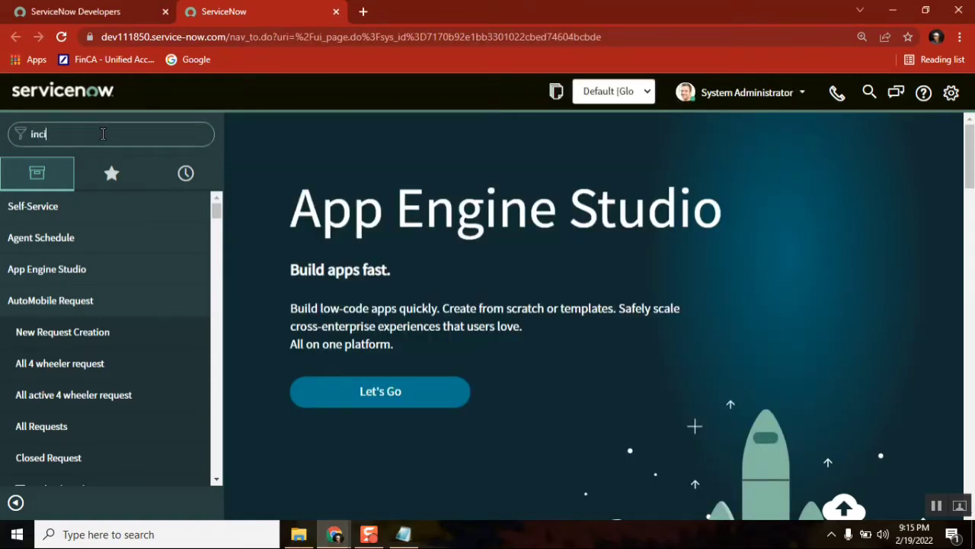
pyautogui.write('dent.do')
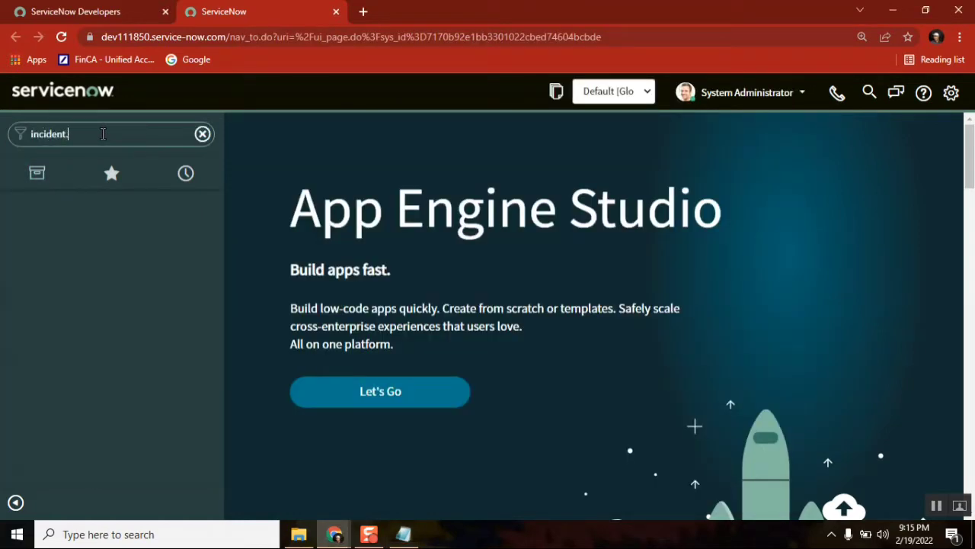
pyautogui.press('Return')
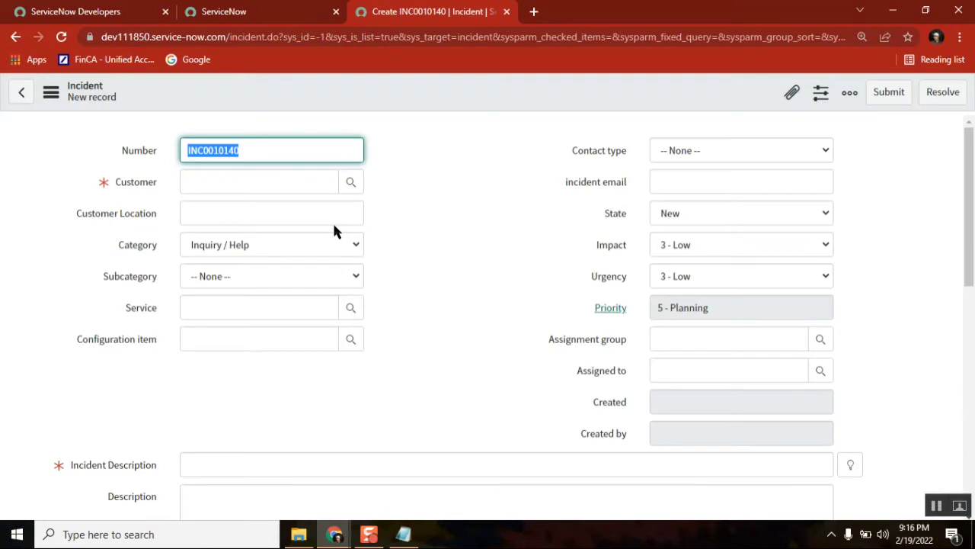
# Examine the user records offered by the Customer field's lookup, including the record count, and close the lookup window
pyautogui.doubleClick(127, 185)
pyautogui.click(127, 189)
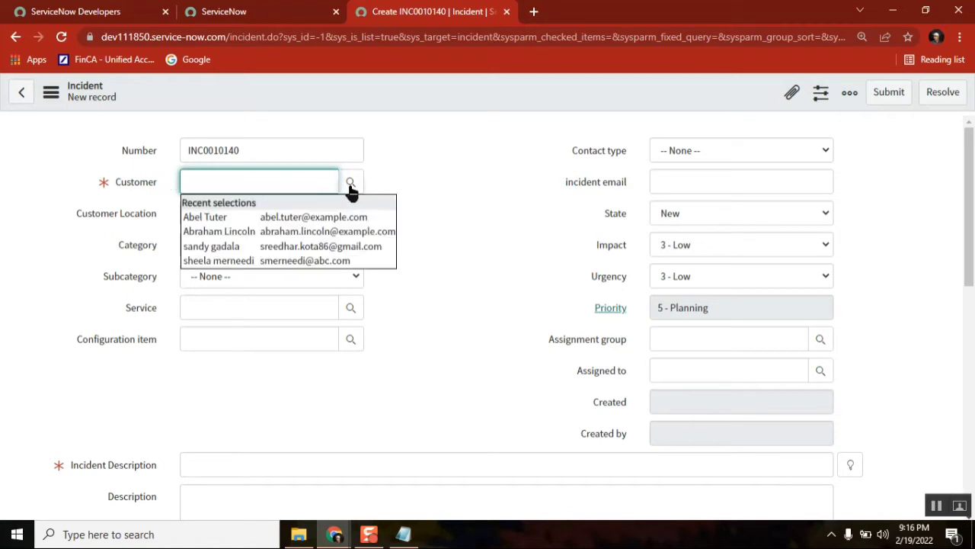
pyautogui.click(413, 128)
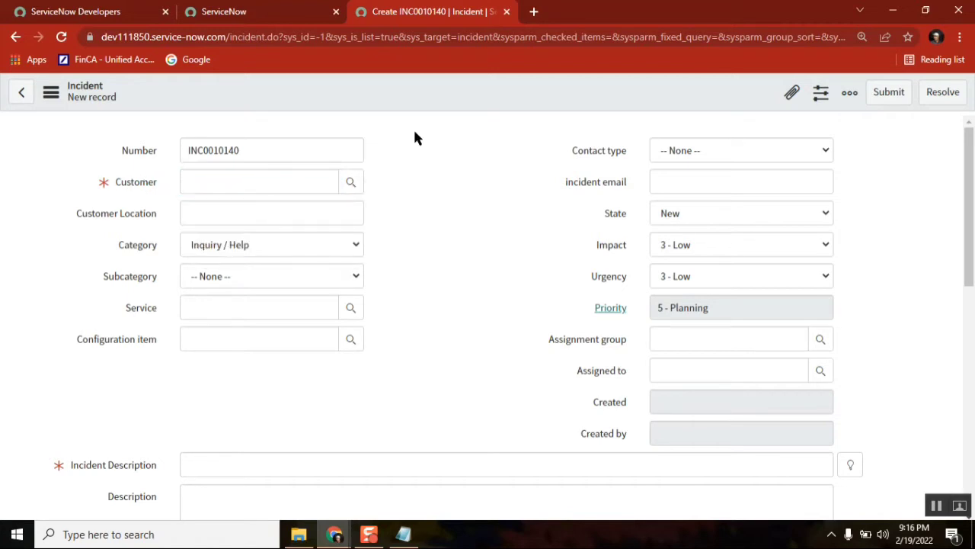
pyautogui.click(351, 184)
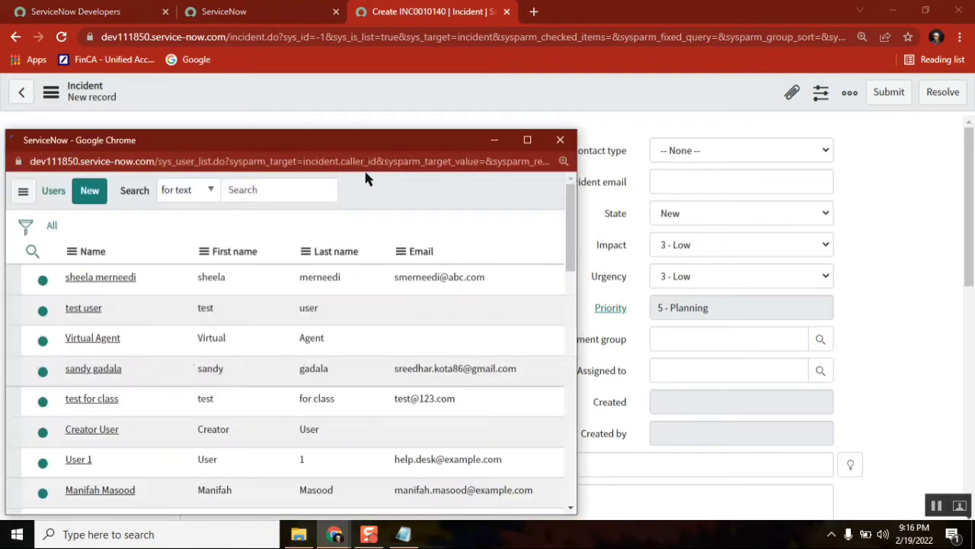
pyautogui.moveTo(390, 137); pyautogui.dragTo(509, 93)
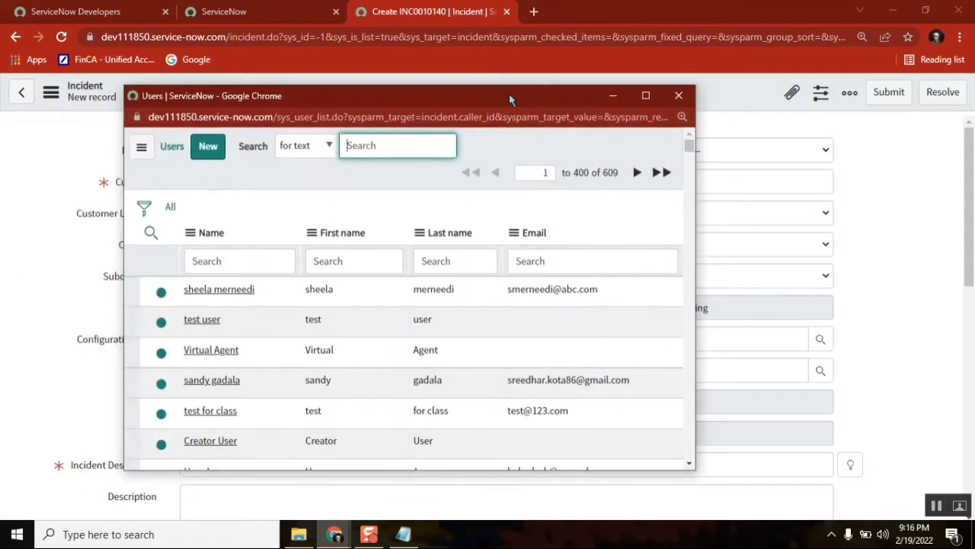
pyautogui.doubleClick(610, 172)
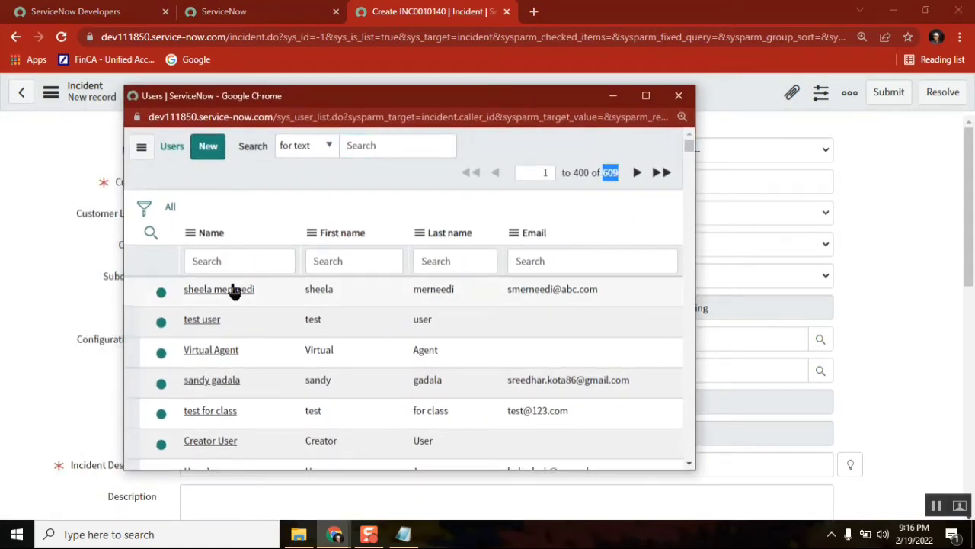
pyautogui.click(679, 96)
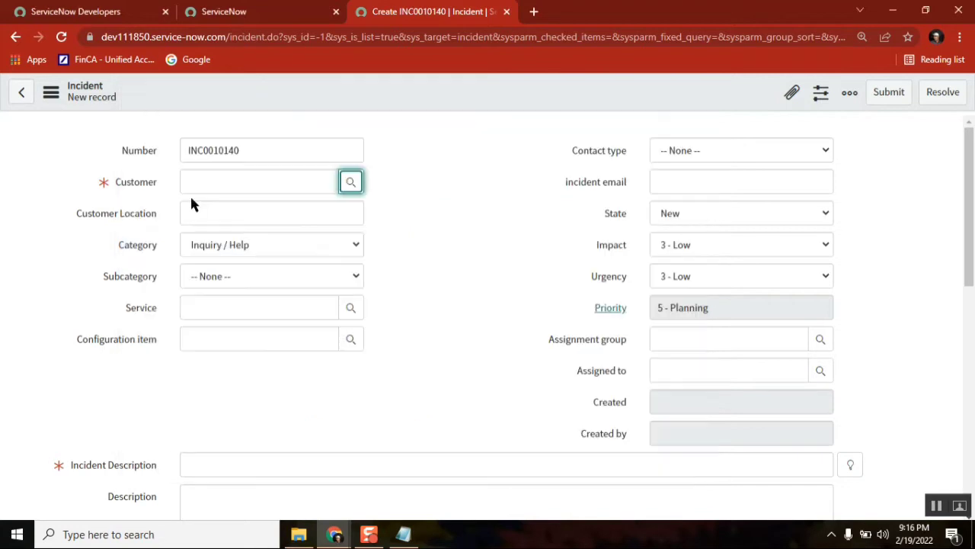
# Open the dictionary entry of the Customer field and display its Reference Specification settings
pyautogui.rightClick(124, 184)
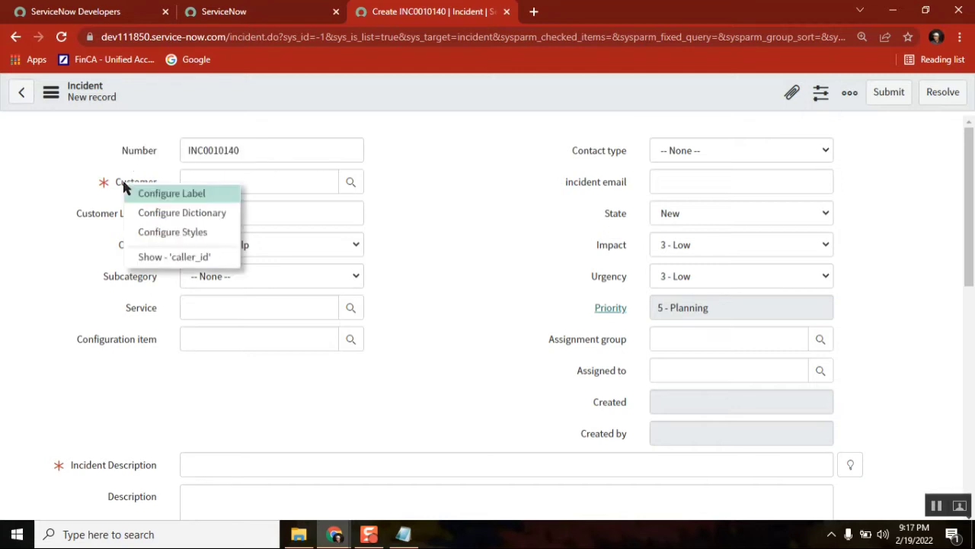
pyautogui.click(174, 218)
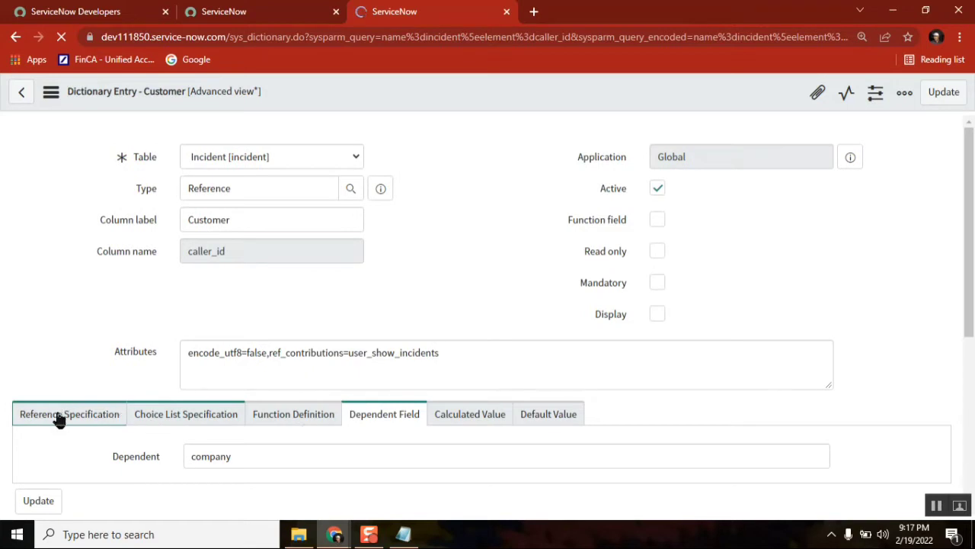
pyautogui.scroll(-1, 529, 219)
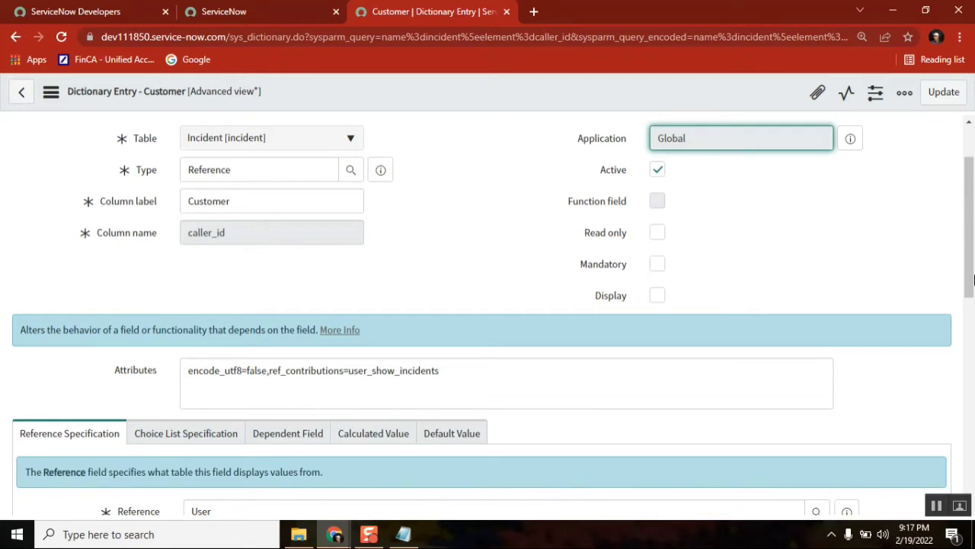
pyautogui.scroll(-3, 414, 342)
pyautogui.click(451, 188)
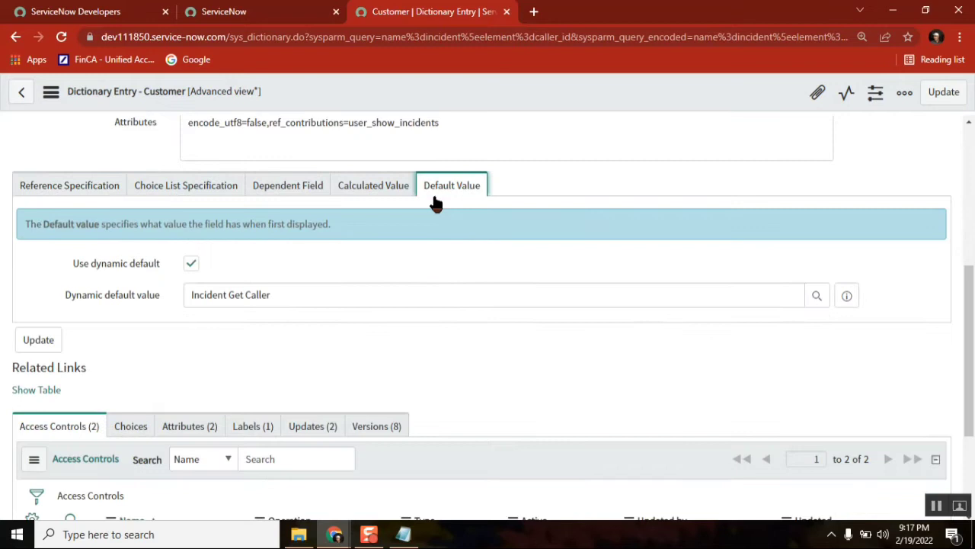
pyautogui.click(86, 194)
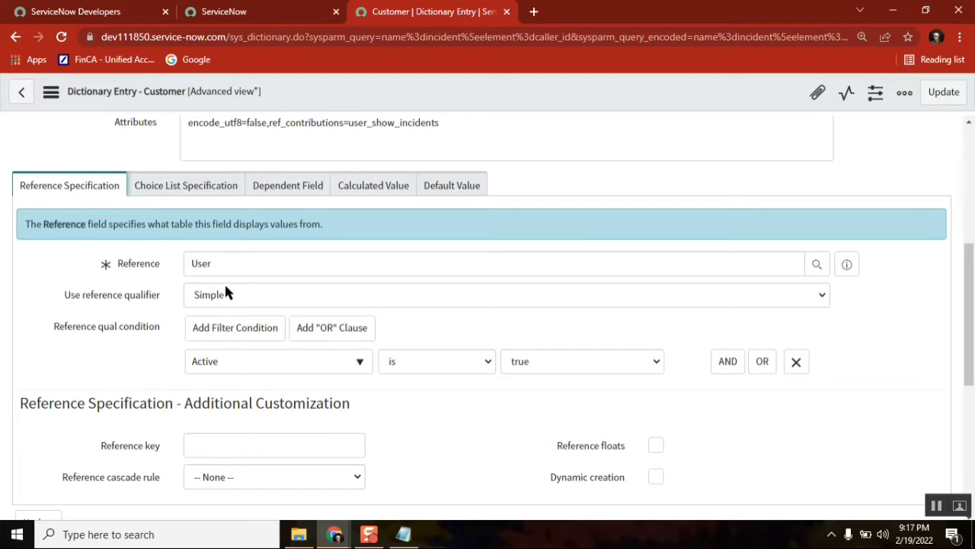
# Review the Simple qualifier line in the Notepad notes and return to the Customer dictionary entry
pyautogui.click(403, 534)
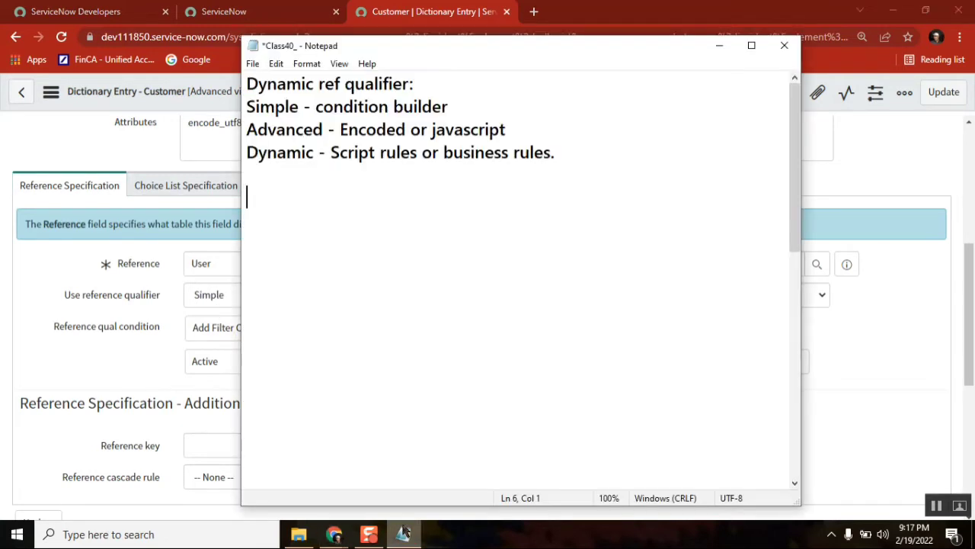
pyautogui.click(459, 107)
pyautogui.moveTo(460, 107); pyautogui.dragTo(242, 107)
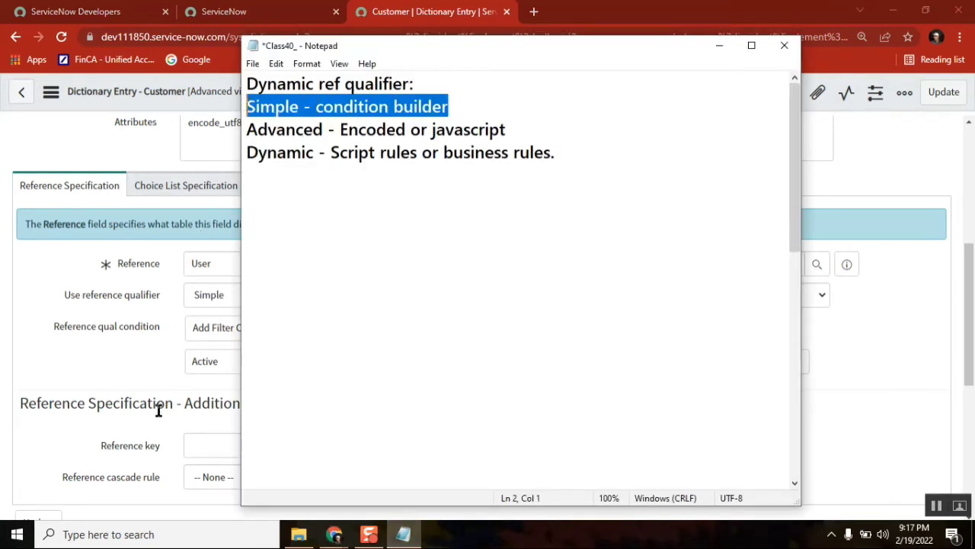
pyautogui.click(96, 388)
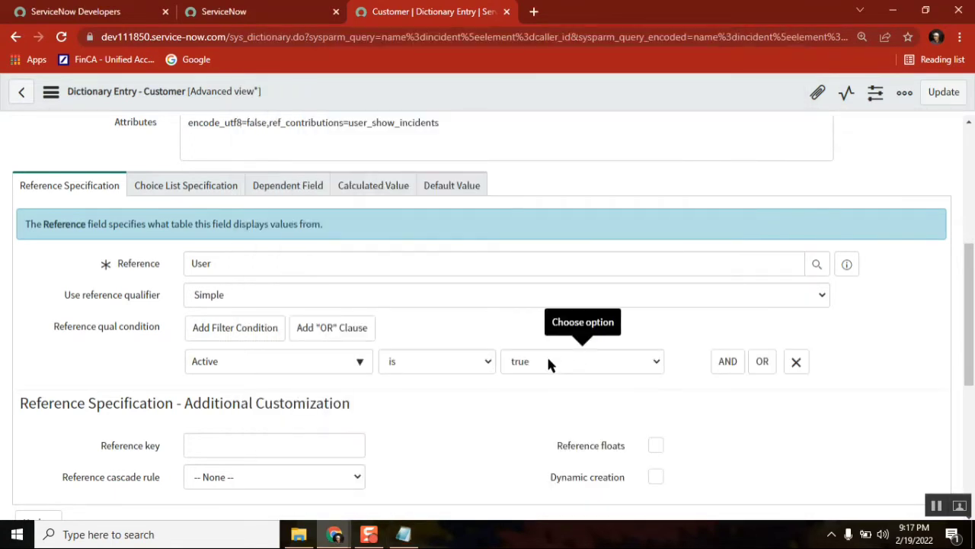
# Switch the Customer field's reference qualifier to Advanced and examine the encoded query in Reference qual
pyautogui.click(339, 297)
pyautogui.click(297, 342)
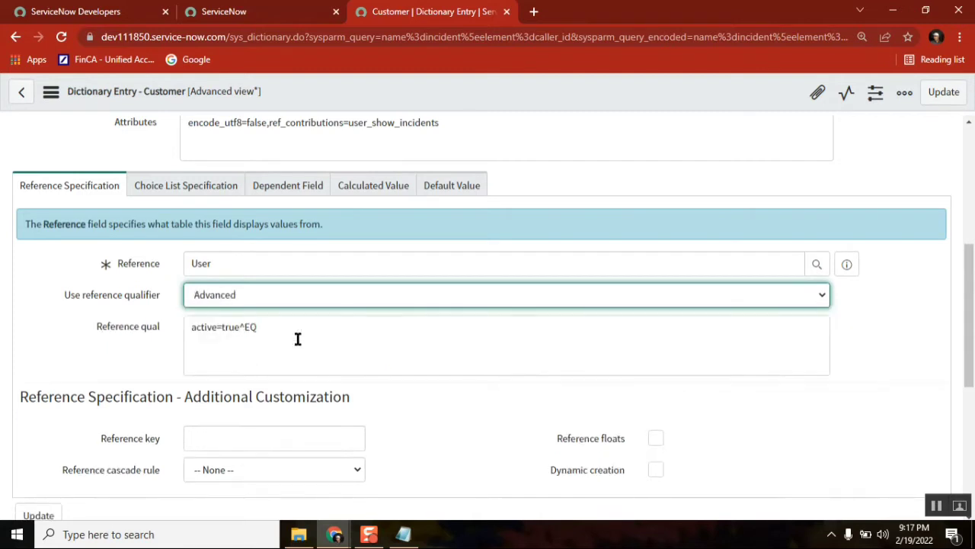
pyautogui.click(284, 327)
pyautogui.moveTo(283, 327); pyautogui.dragTo(190, 328)
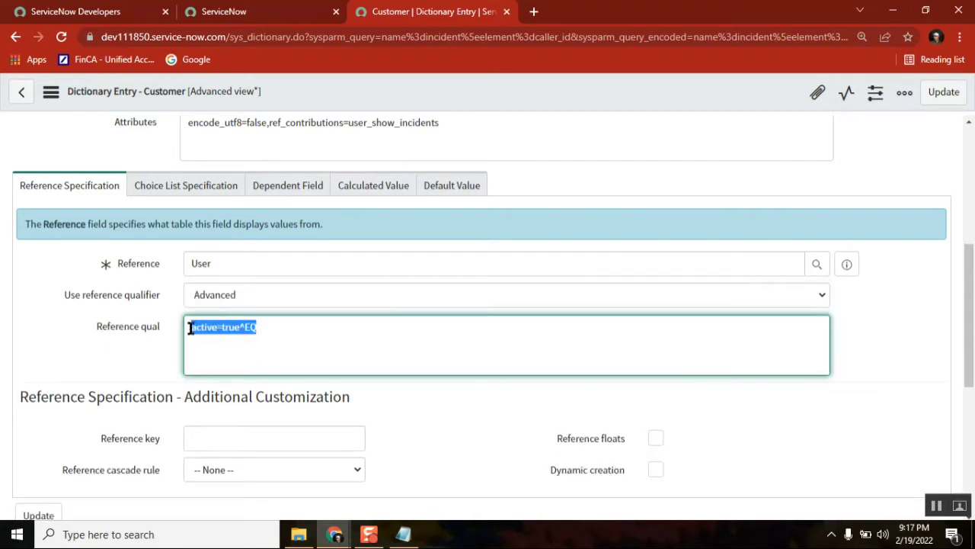
pyautogui.click(415, 349)
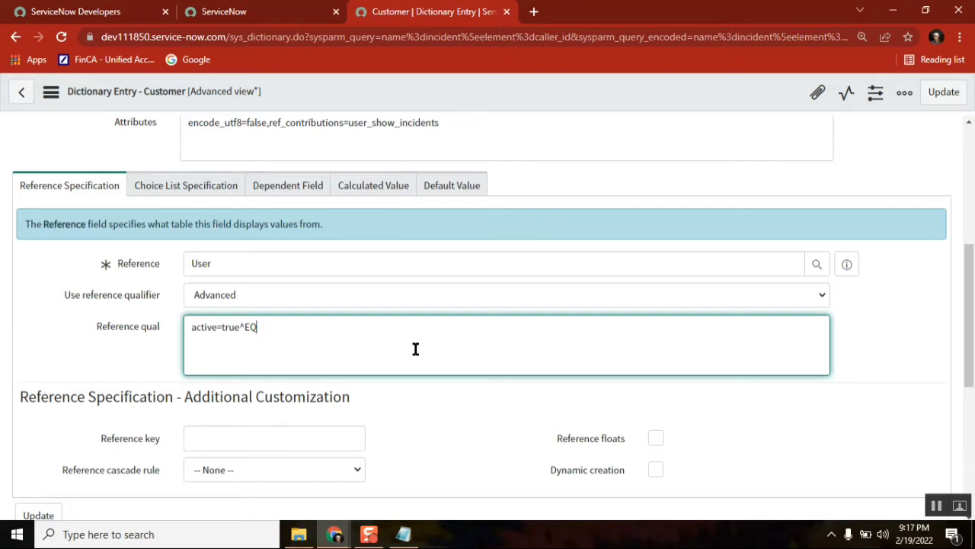
# Set the Customer field's reference qualifier to Dynamic and point out the Dynamic ref qual field
pyautogui.click(260, 295)
pyautogui.press('Escape')
pyautogui.press('Up')
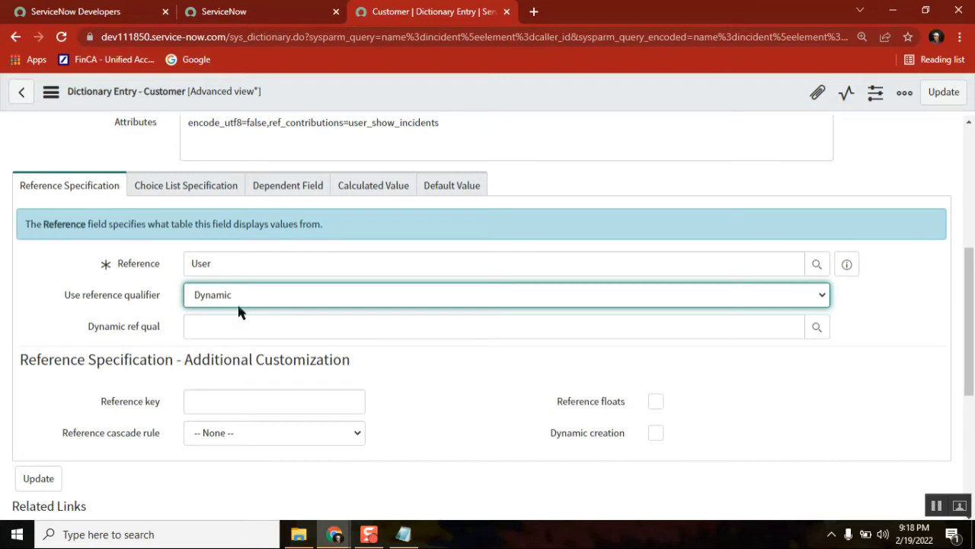
pyautogui.moveTo(163, 325); pyautogui.dragTo(85, 328)
pyautogui.click(229, 328)
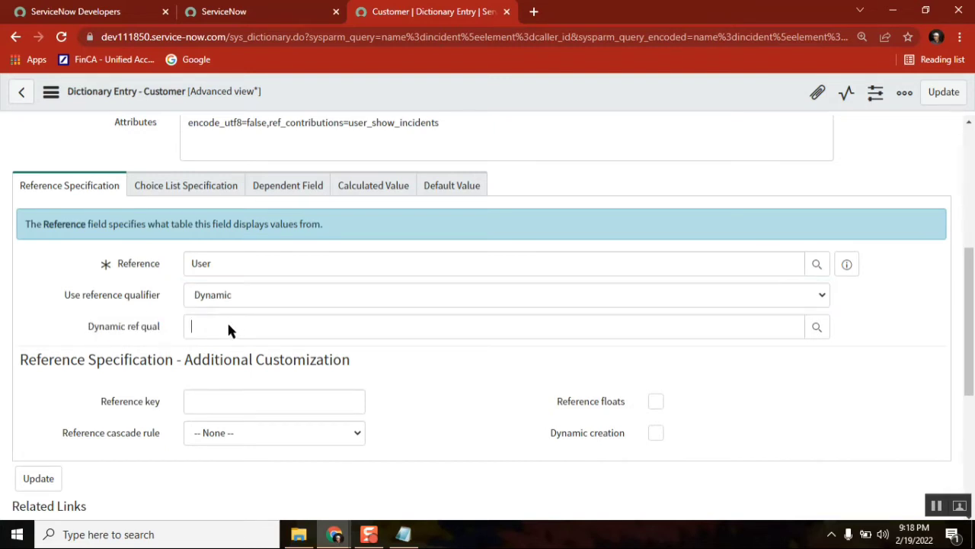
# Open the lookup of the Dynamic ref qual field and examine the table name in the lookup window's address
pyautogui.click(817, 329)
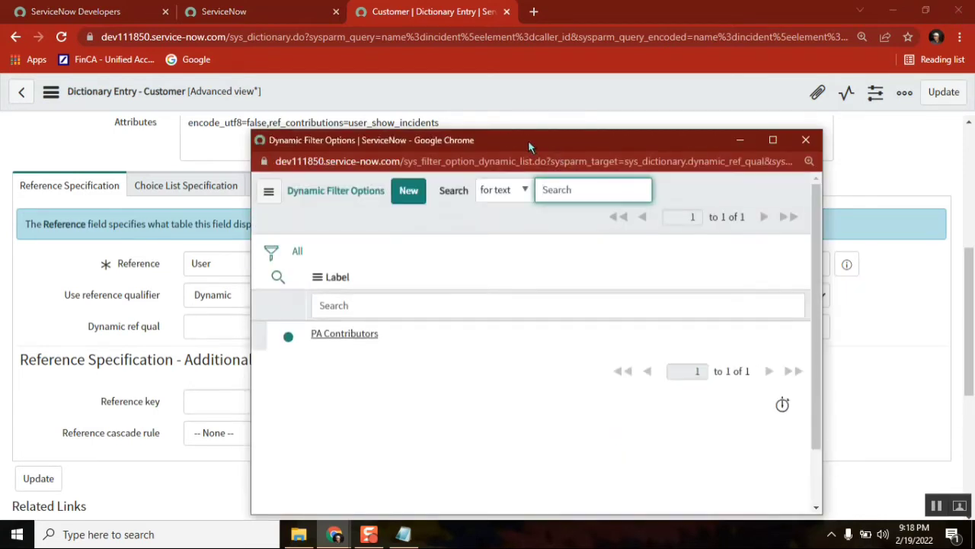
pyautogui.moveTo(528, 141); pyautogui.dragTo(436, 79)
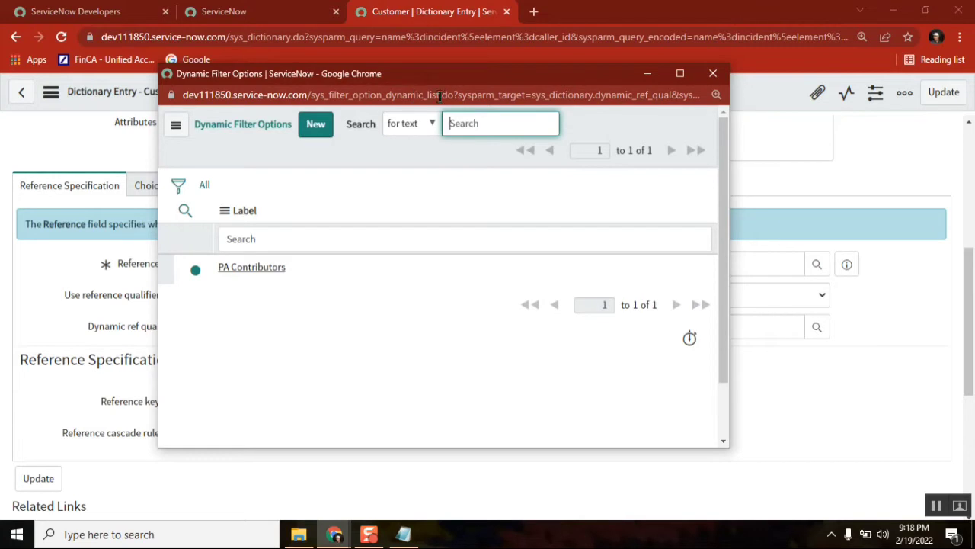
pyautogui.moveTo(440, 95); pyautogui.dragTo(307, 93)
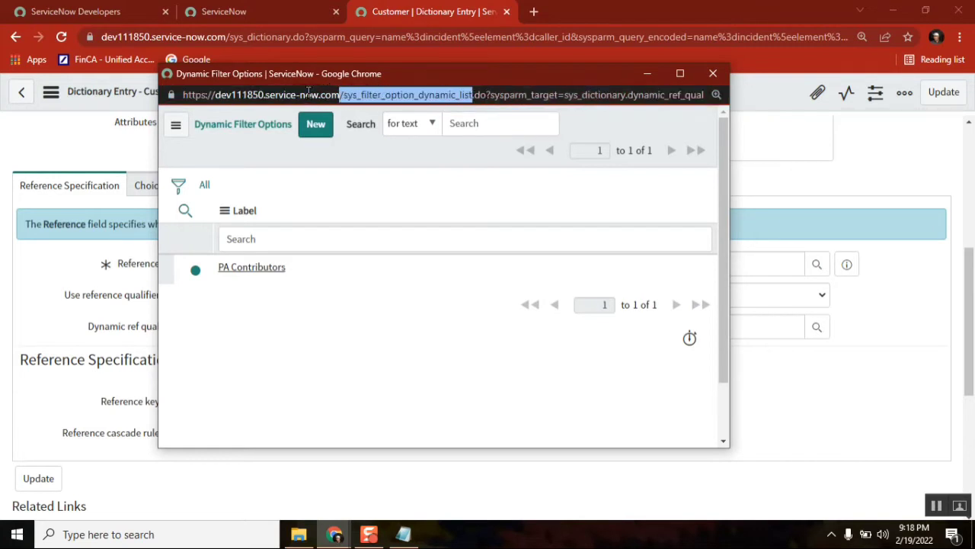
# Add the line "Dynamic filter option" below the qualifier types in the Notepad notes, separated by a blank line
pyautogui.click(403, 534)
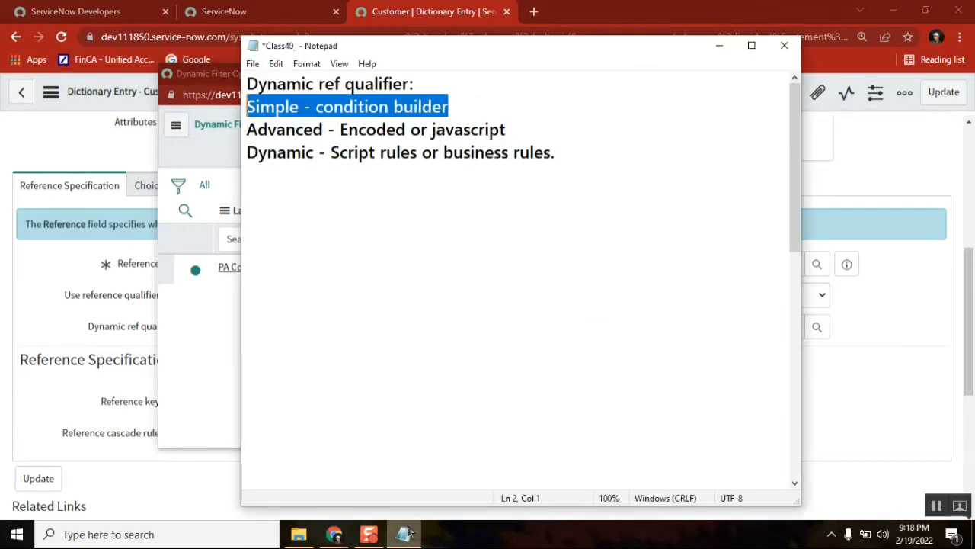
pyautogui.click(571, 152)
pyautogui.press('Return')
pyautogui.press('Return')
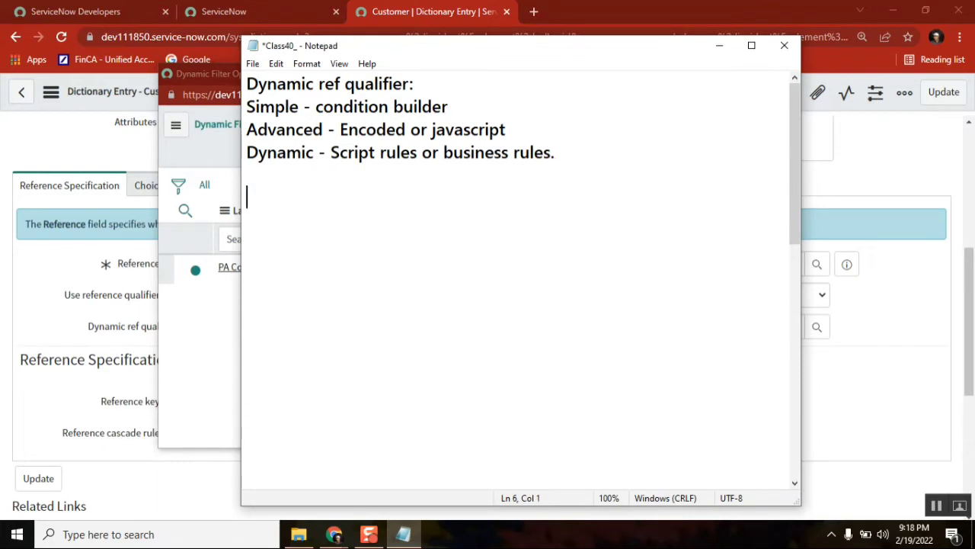
pyautogui.write('Dyna')
pyautogui.write('mic')
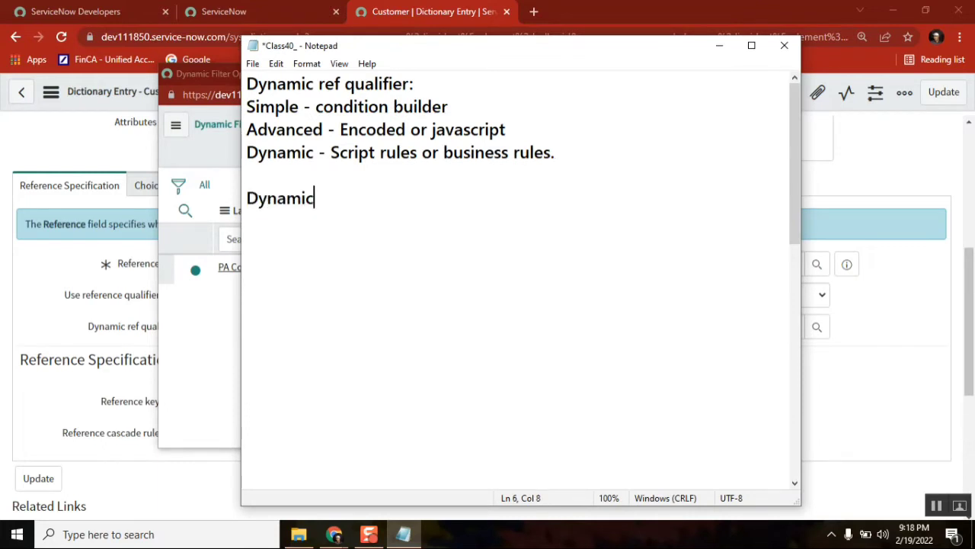
pyautogui.write(' filter option')
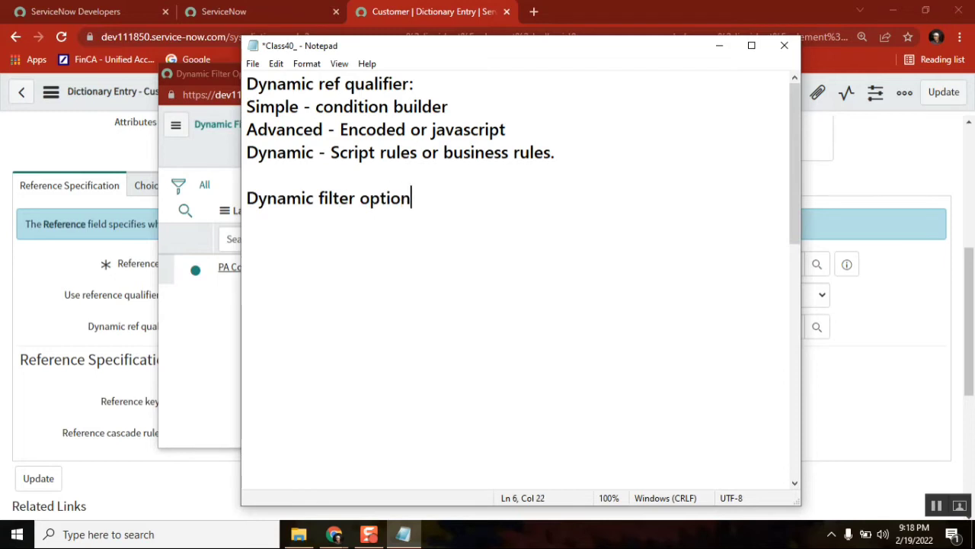
pyautogui.press('Return')
# Choose PA Contributors as the dynamic reference qualifier and save the Customer dictionary entry
pyautogui.click(217, 310)
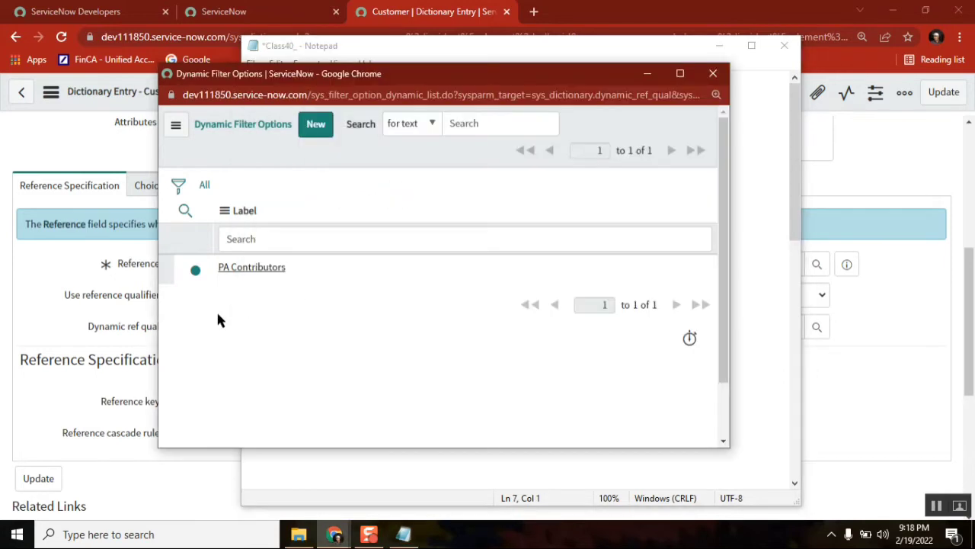
pyautogui.click(252, 268)
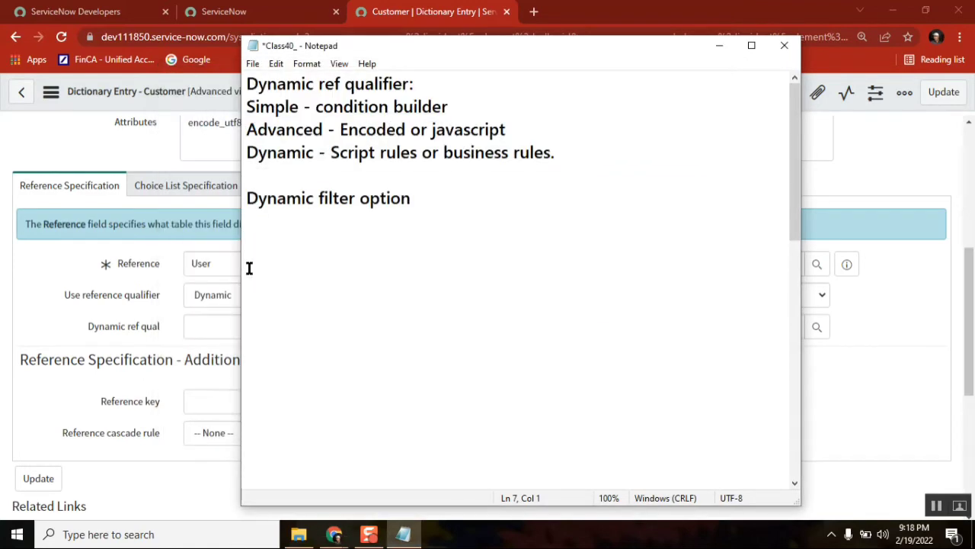
pyautogui.click(46, 259)
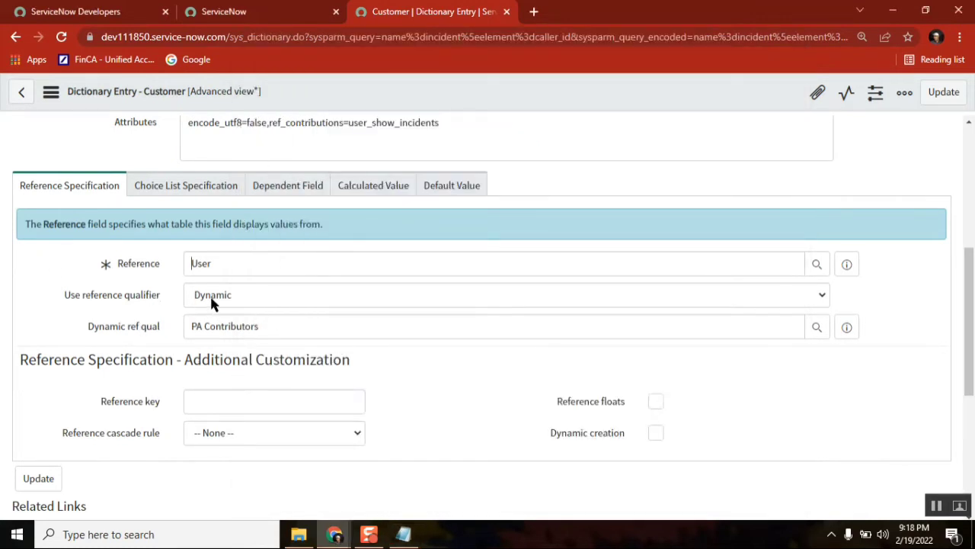
pyautogui.moveTo(274, 327); pyautogui.dragTo(183, 328)
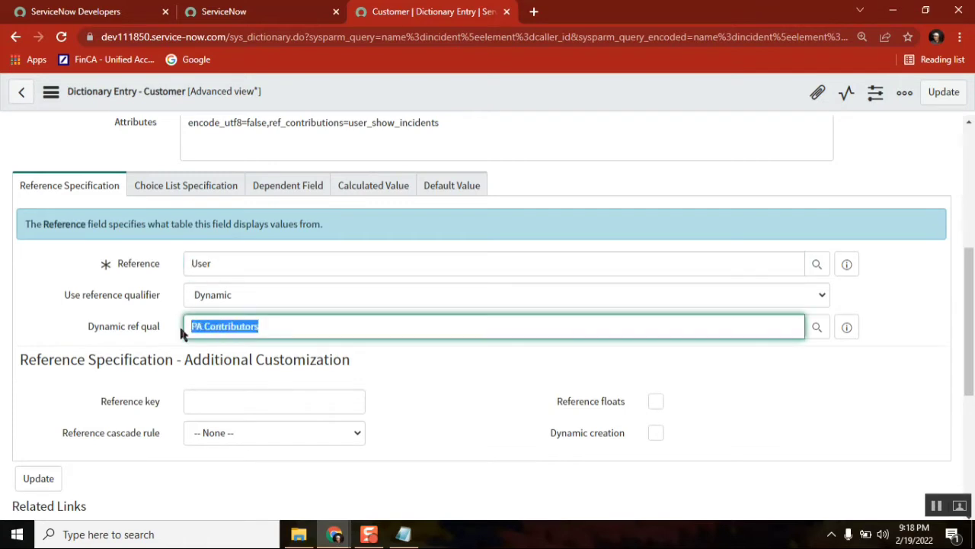
pyautogui.rightClick(377, 90)
pyautogui.click(419, 96)
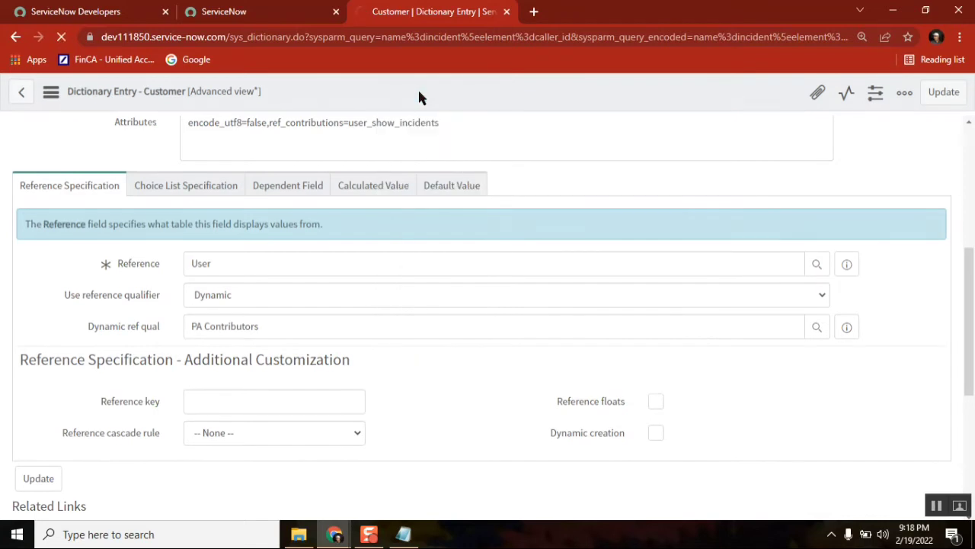
# Review the Dynamic lines in the Notepad notes, then check the qualifier settings in the reloaded Customer dictionary entry
pyautogui.click(404, 534)
pyautogui.press('Return')
pyautogui.press('Return')
pyautogui.press('Return')
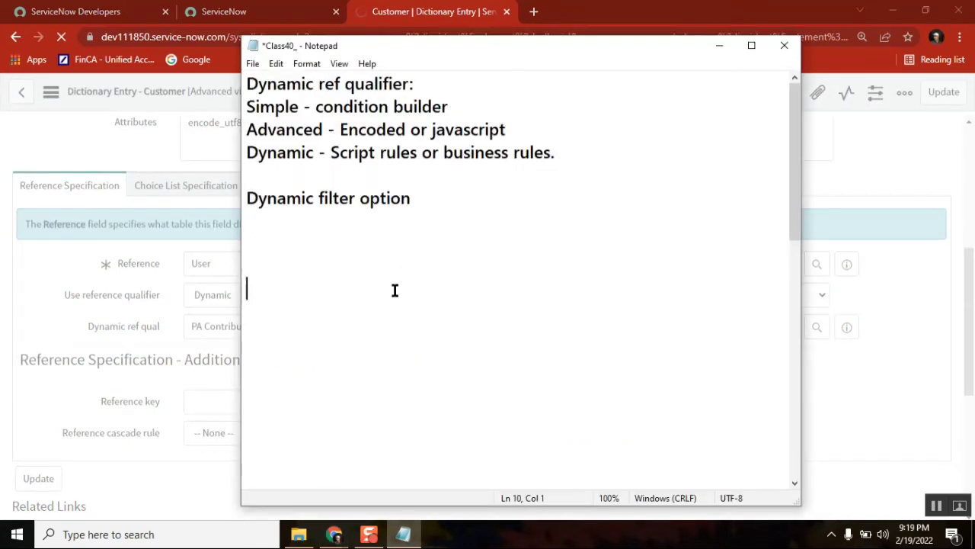
pyautogui.doubleClick(264, 149)
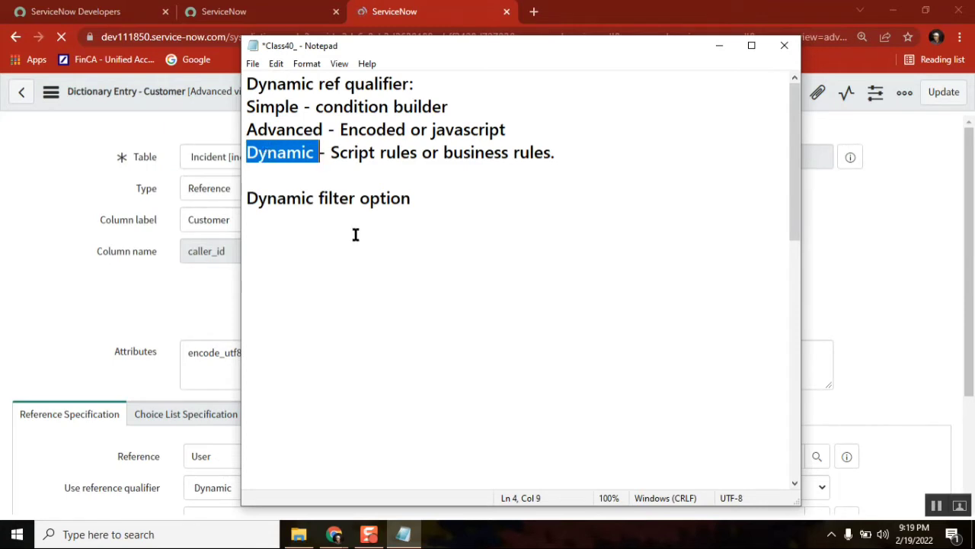
pyautogui.click(266, 198)
pyautogui.click(104, 197)
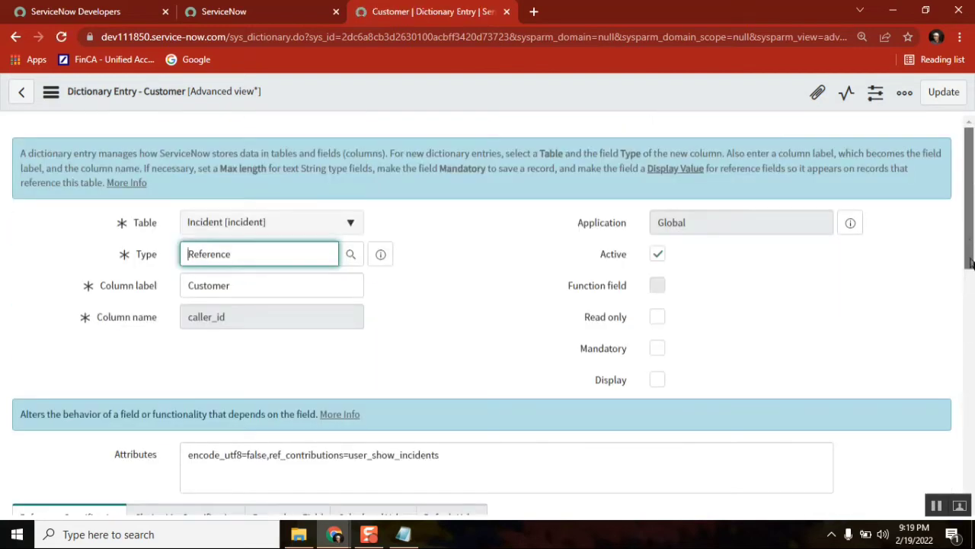
pyautogui.scroll(-3, 971, 240)
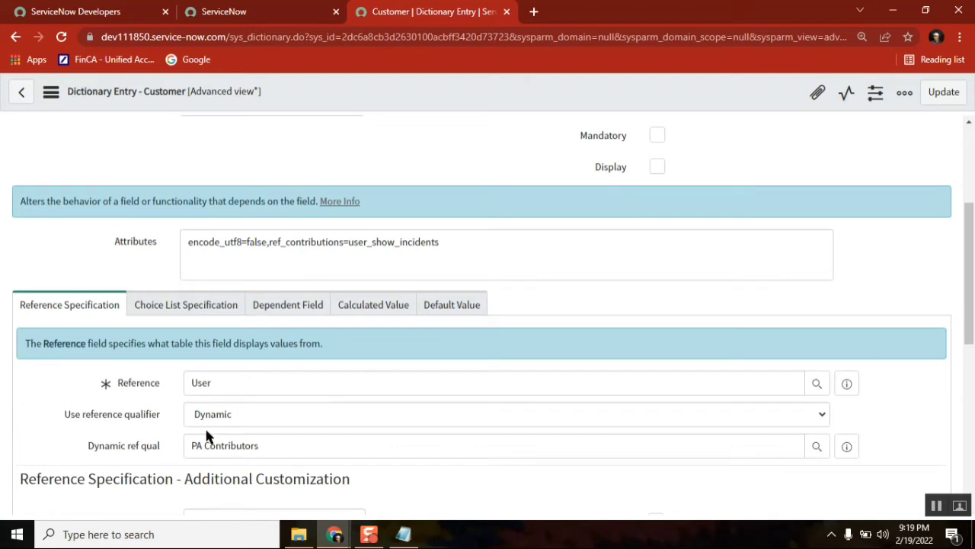
# Open a new incident form in a separate browser tab from the Incident application's Create New module
pyautogui.click(272, 16)
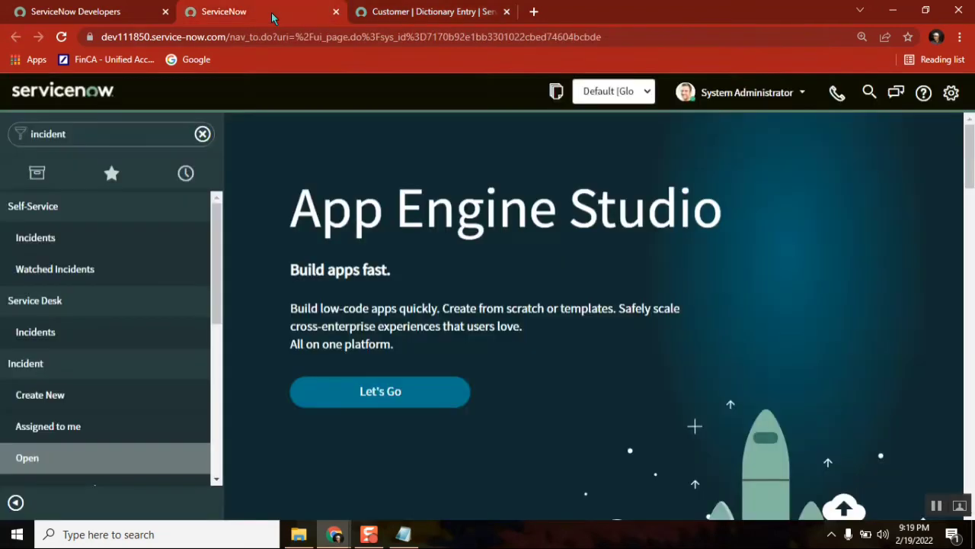
pyautogui.middleClick(59, 395)
pyautogui.click(551, 9)
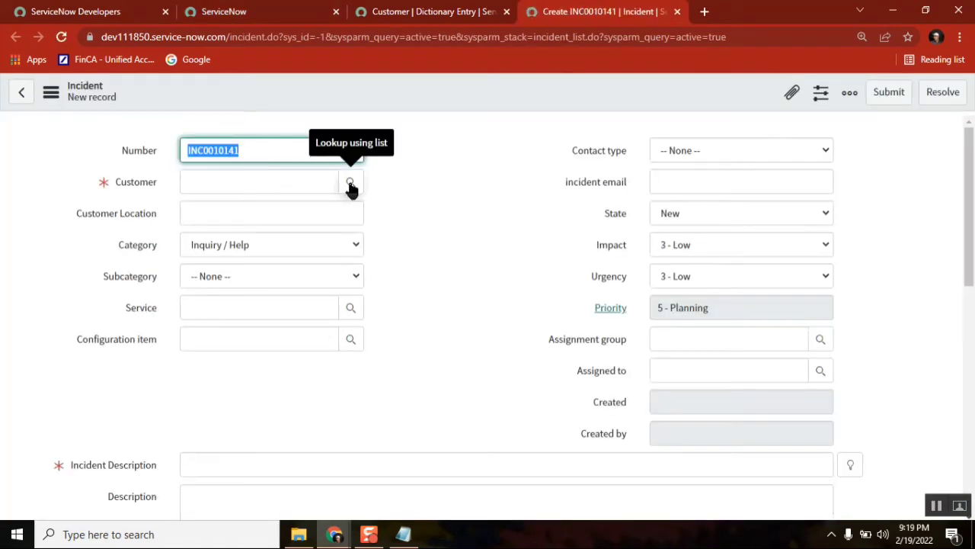
# Open the Customer field's lookup on the new incident and examine the offered user records and their count
pyautogui.click(351, 187)
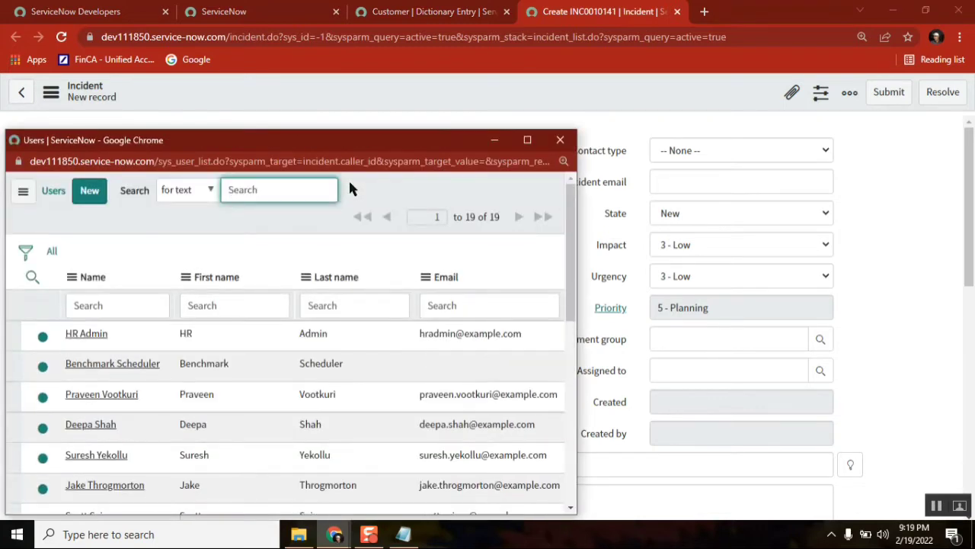
pyautogui.moveTo(345, 141); pyautogui.dragTo(442, 66)
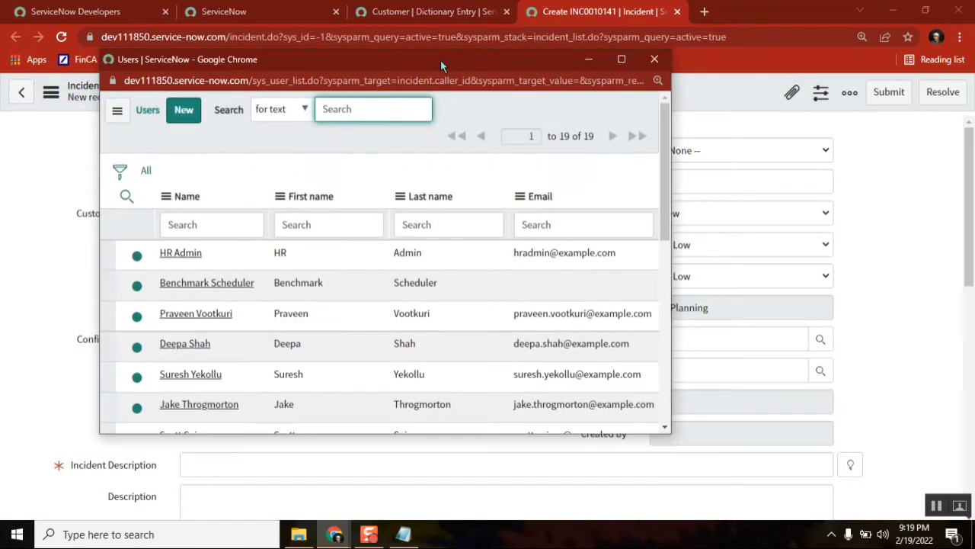
pyautogui.moveTo(664, 145); pyautogui.dragTo(665, 111)
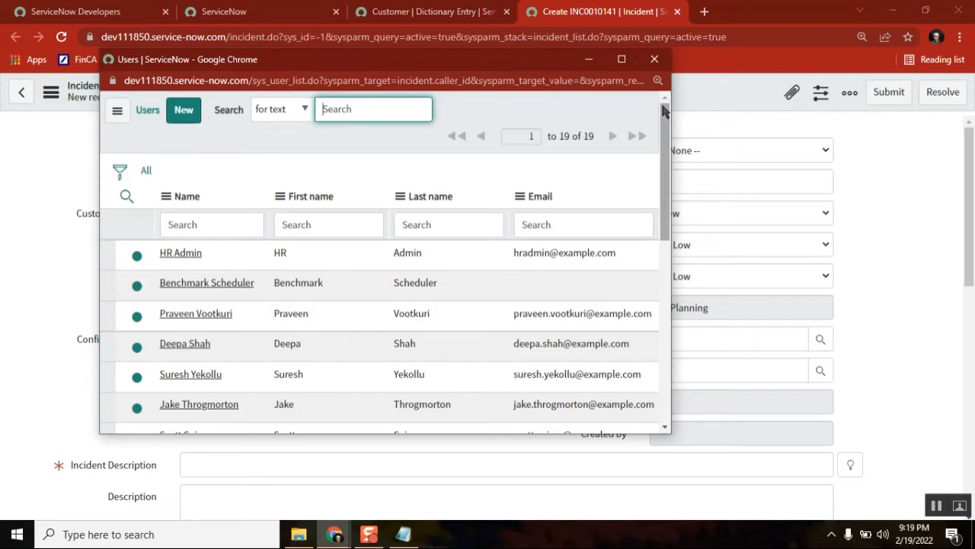
pyautogui.doubleClick(585, 135)
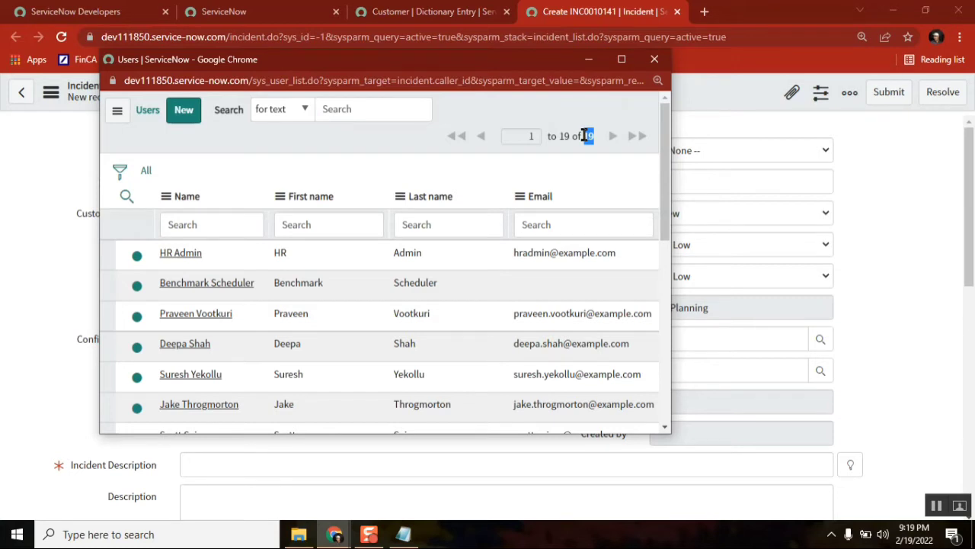
# In the Notepad notes, add a colon after "Dynamic filter option" and write "Why 19?" below it
pyautogui.click(403, 534)
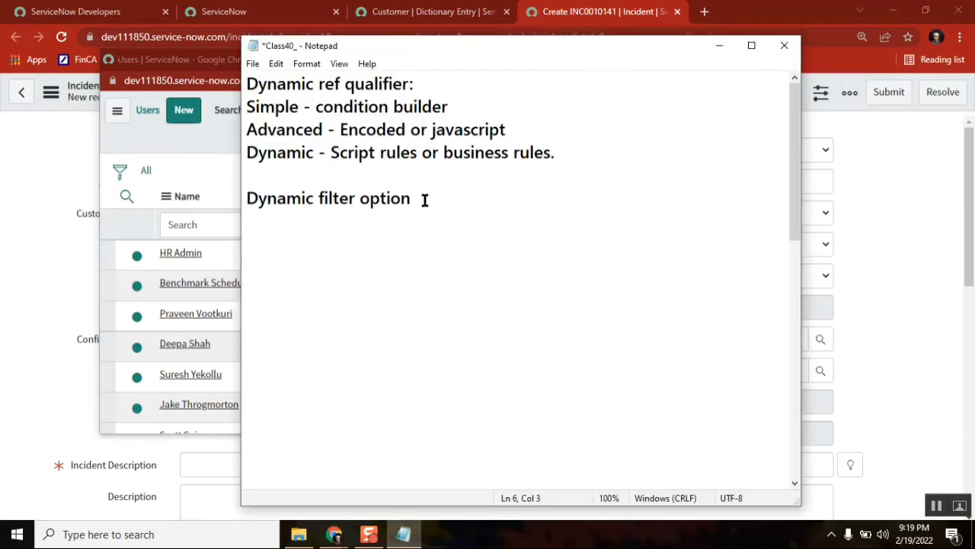
pyautogui.click(425, 200)
pyautogui.write(':')
pyautogui.press('Return')
pyautogui.press('Return')
pyautogui.write('Why 19?')
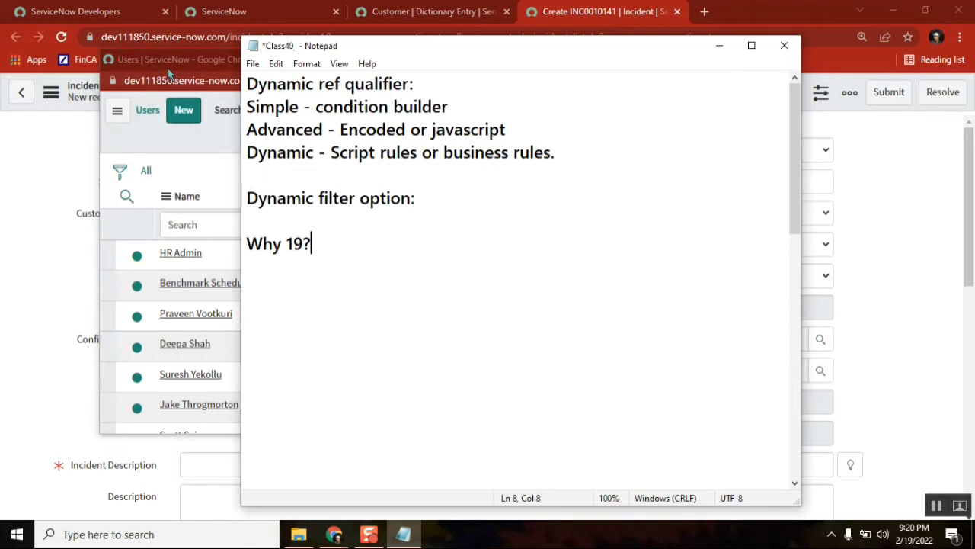
# Close the user lookup and open the PA Contributors filter record from the Customer dictionary entry in a new tab
pyautogui.click(169, 76)
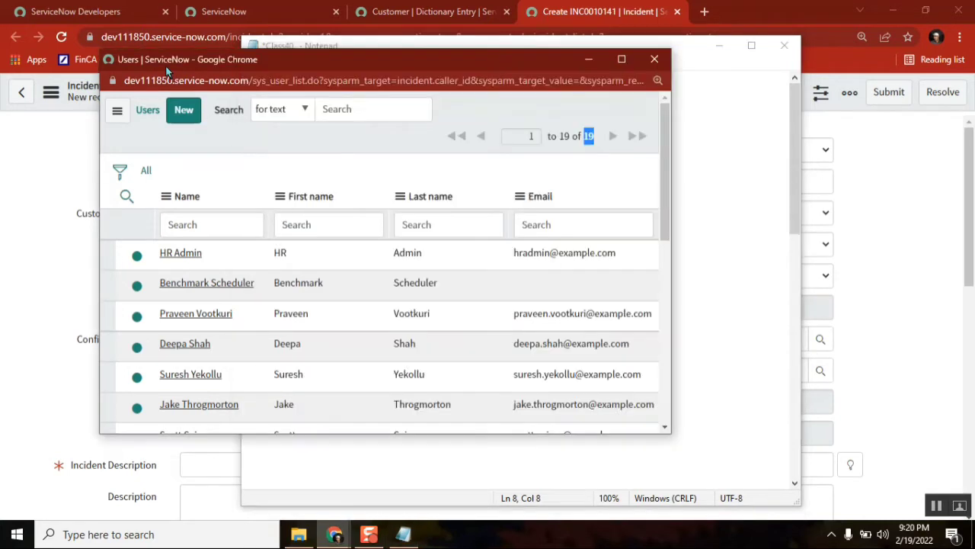
pyautogui.click(654, 59)
pyautogui.click(409, 17)
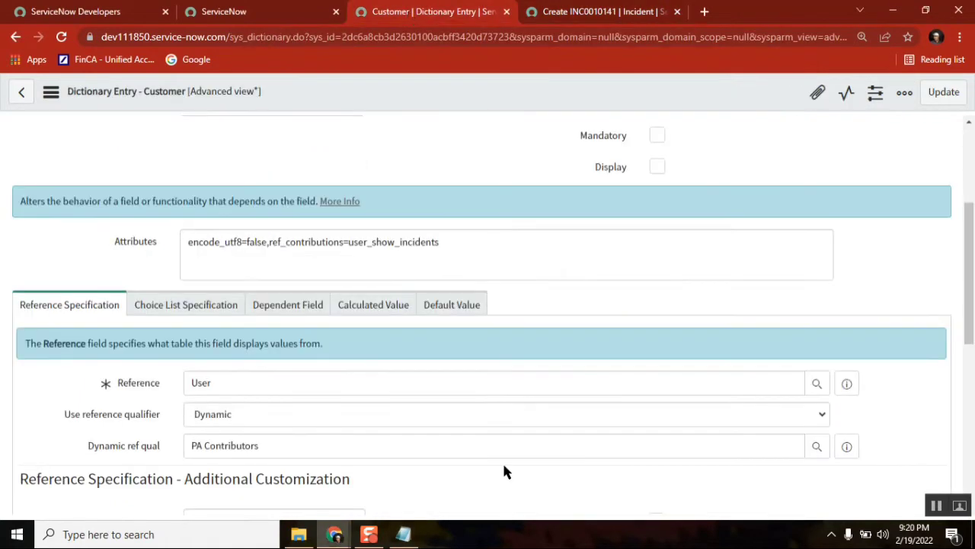
pyautogui.moveTo(275, 448); pyautogui.dragTo(189, 448)
pyautogui.click(848, 451)
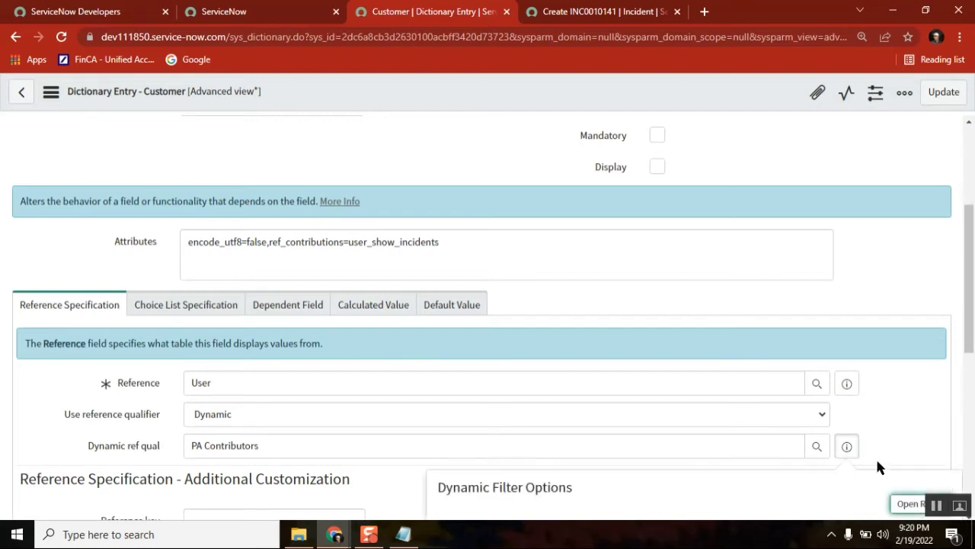
pyautogui.click(907, 504)
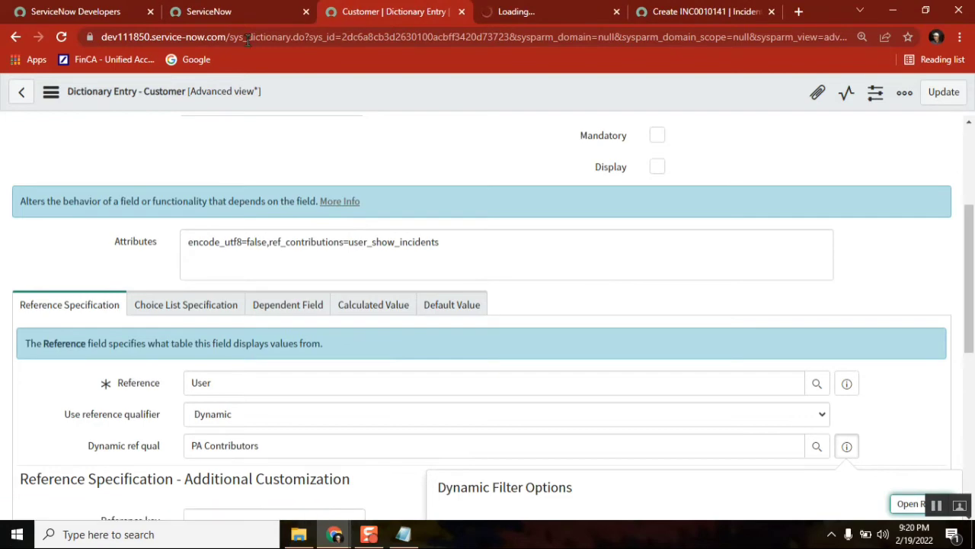
# Find the Dynamic Filter Options module by filtering the navigator for "dynami" and open its list in a separate browser tab
pyautogui.click(235, 13)
pyautogui.click(98, 135)
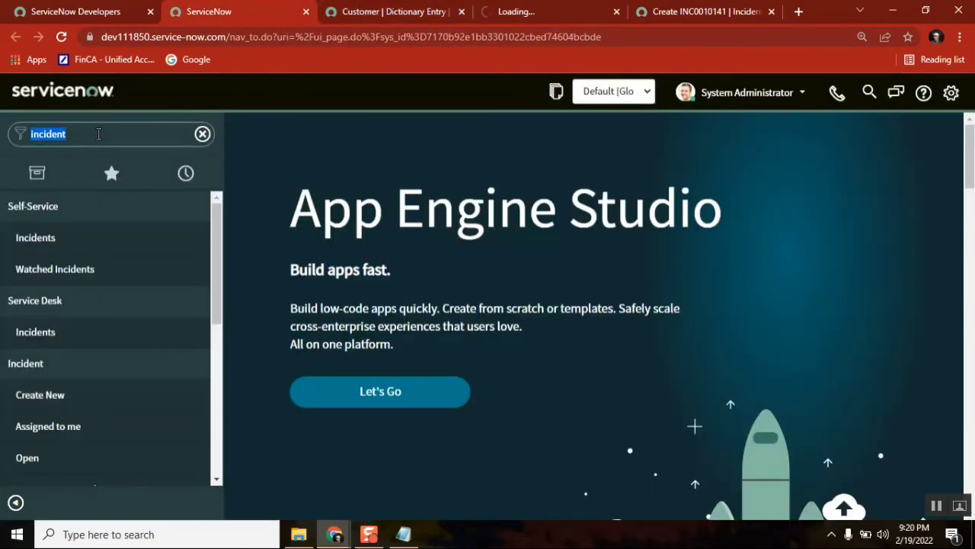
pyautogui.write('dynami')
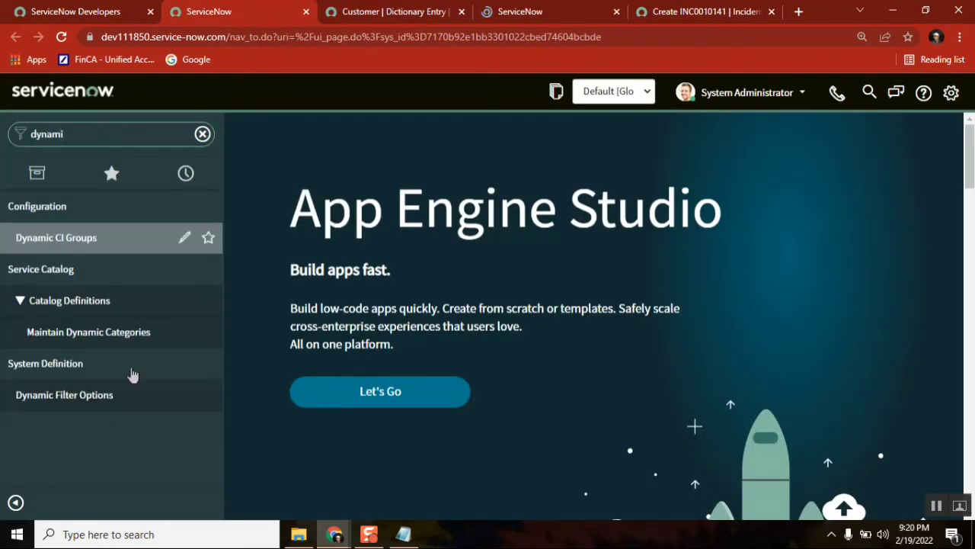
pyautogui.middleClick(104, 402)
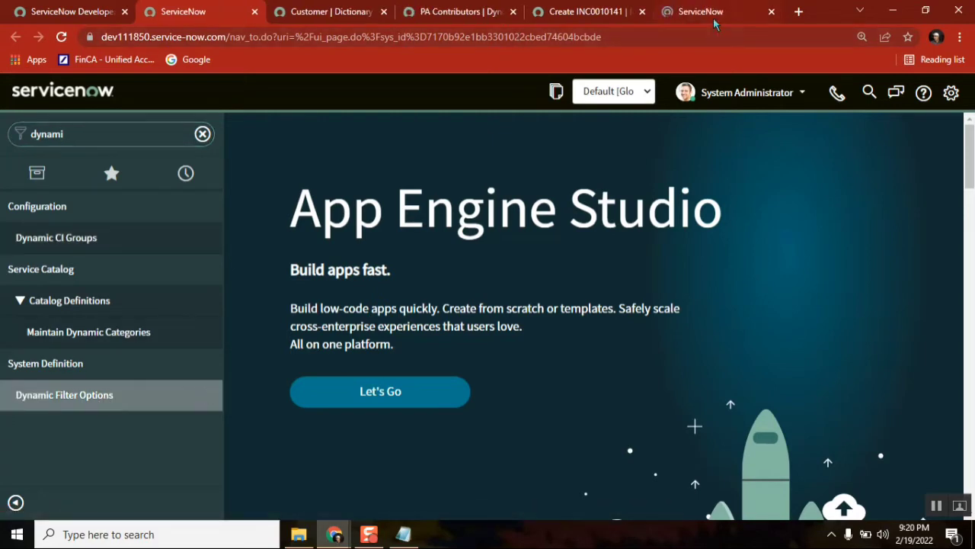
pyautogui.click(713, 15)
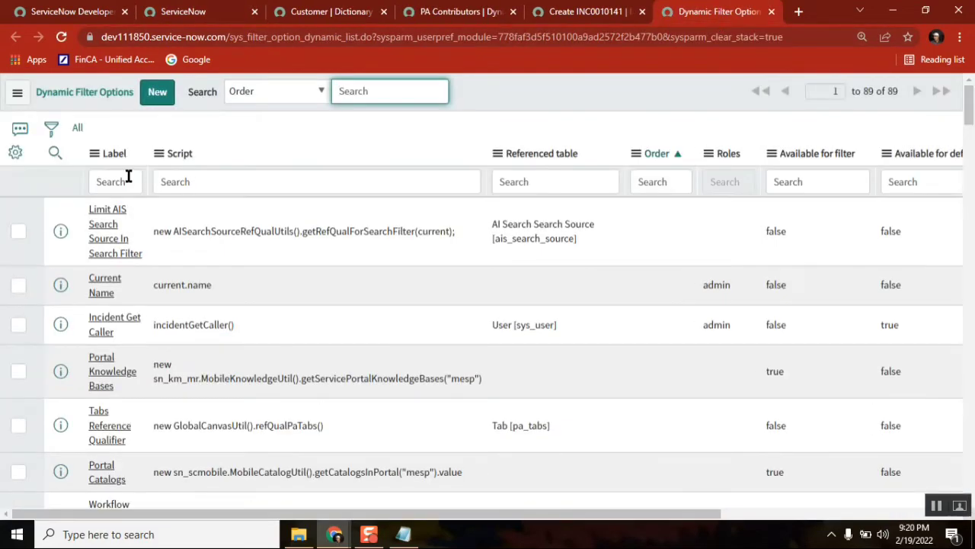
# Search the Dynamic Filter Options list for labels starting with "pa c"
pyautogui.click(129, 177)
pyautogui.write('pa')
pyautogui.press('Return')
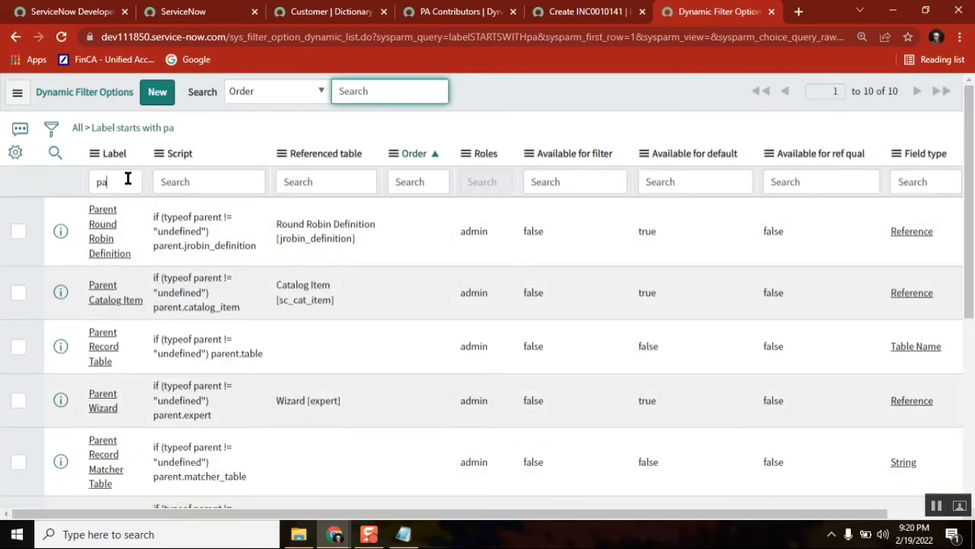
pyautogui.click(128, 178)
pyautogui.write('c')
pyautogui.press('Return')
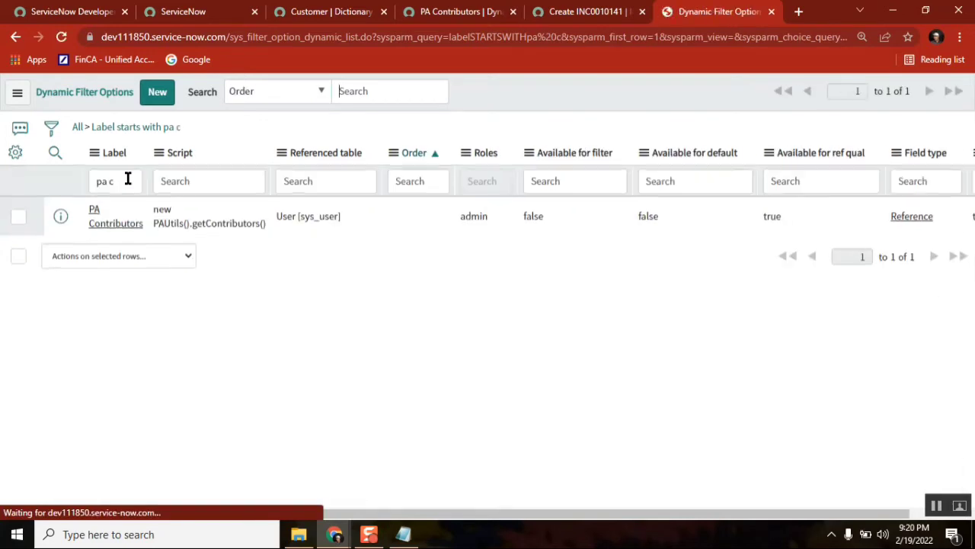
# Close the Dynamic Filter Options list and examine the script on the PA Contributors filter record
pyautogui.click(771, 12)
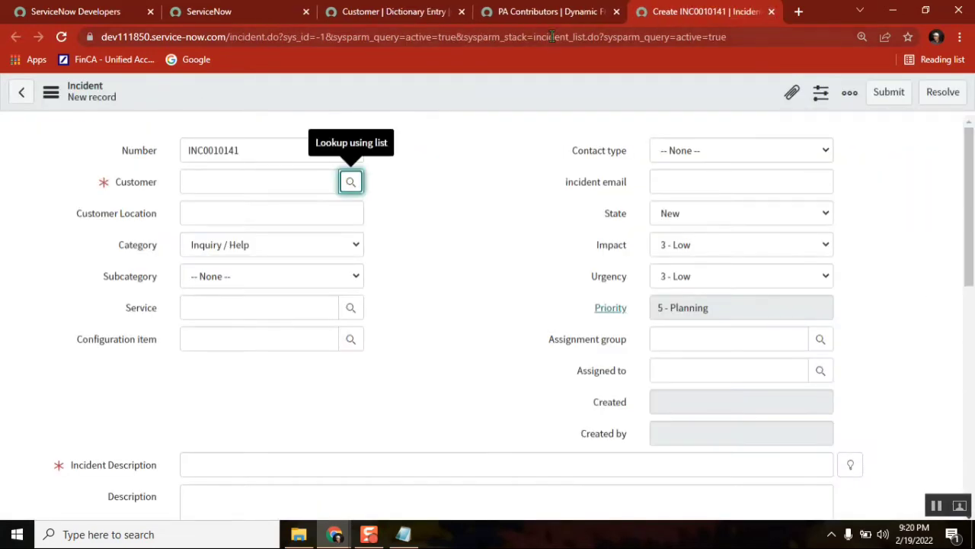
pyautogui.click(533, 12)
pyautogui.click(431, 253)
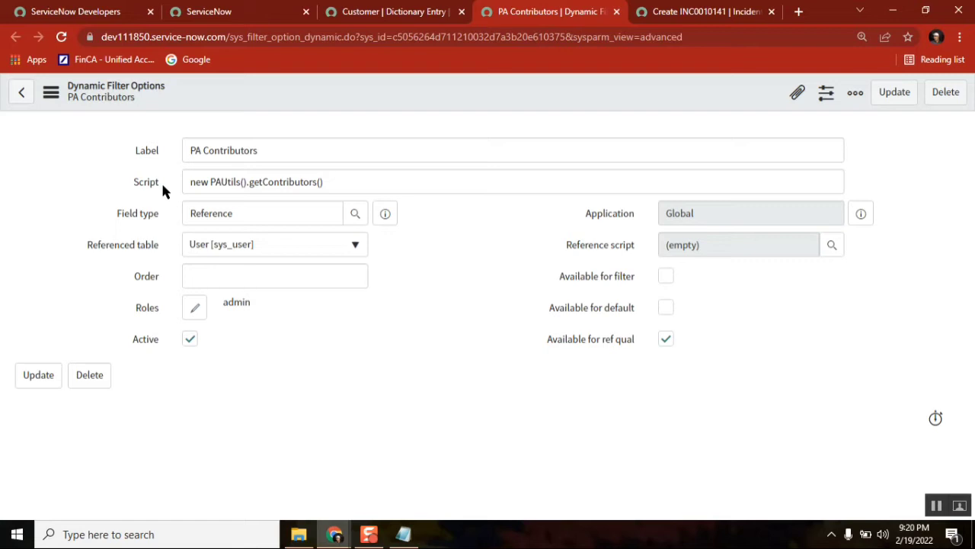
pyautogui.click(227, 187)
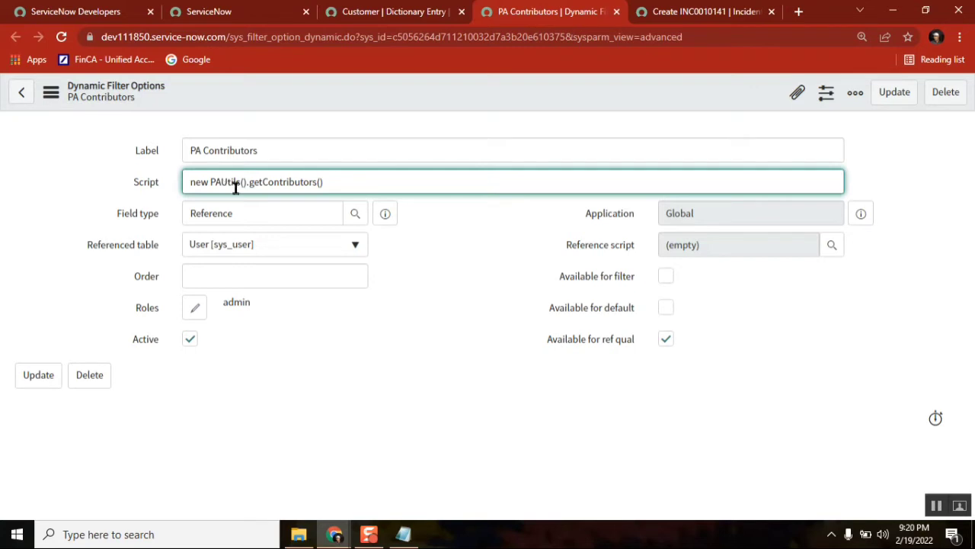
# Switch to the Notepad notes and write "Q: how you call a script include?" below "Why 19?", separated by a blank line
pyautogui.click(403, 534)
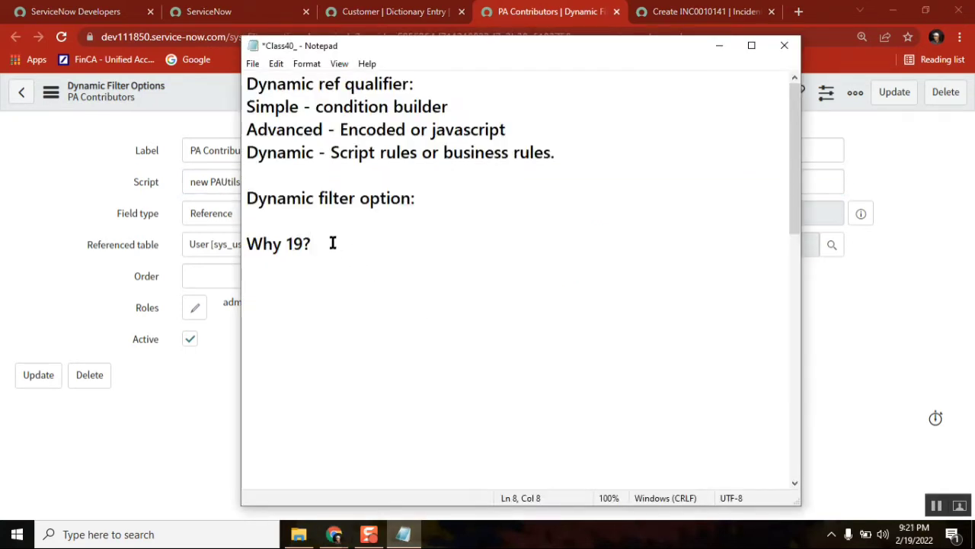
pyautogui.press('Return')
pyautogui.press('Return')
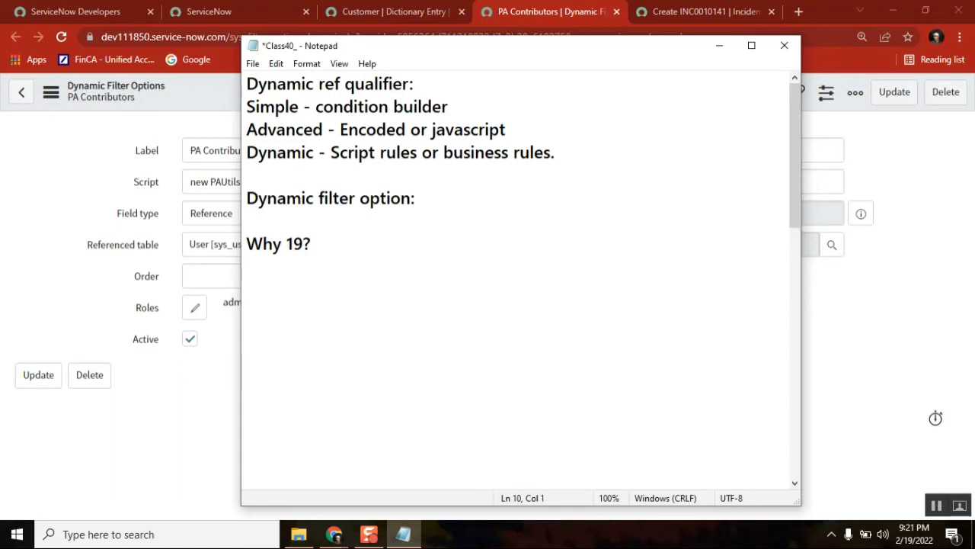
pyautogui.write('Q: how you call')
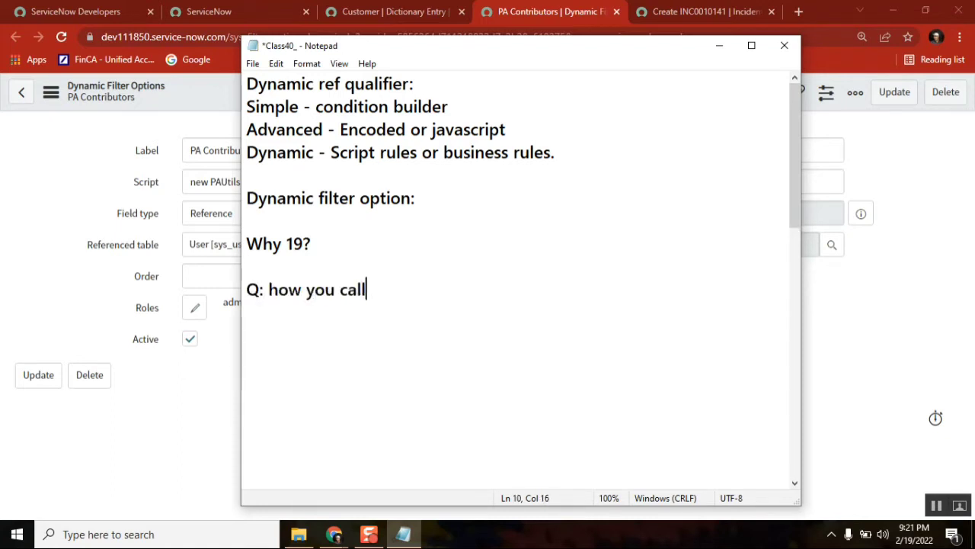
pyautogui.write(' a script ')
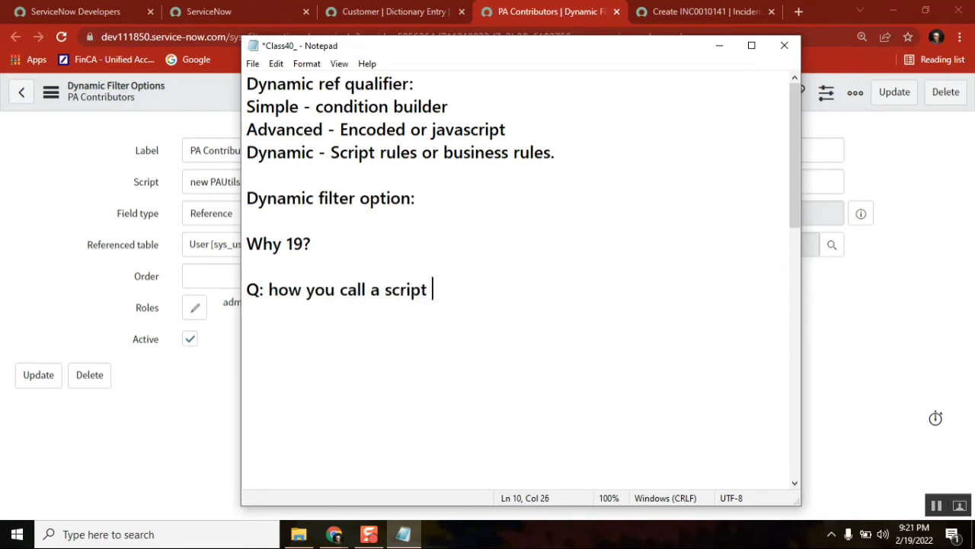
pyautogui.write('include?')
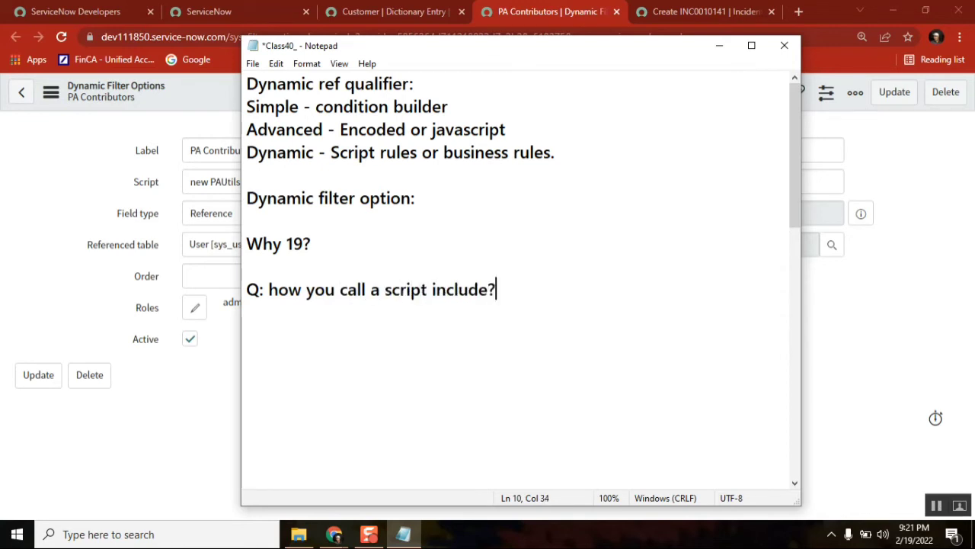
# Add the answer line "- From client side: AJAX" below the script include question, separated by a blank line
pyautogui.press('Return')
pyautogui.press('Return')
pyautogui.write('- From client sid')
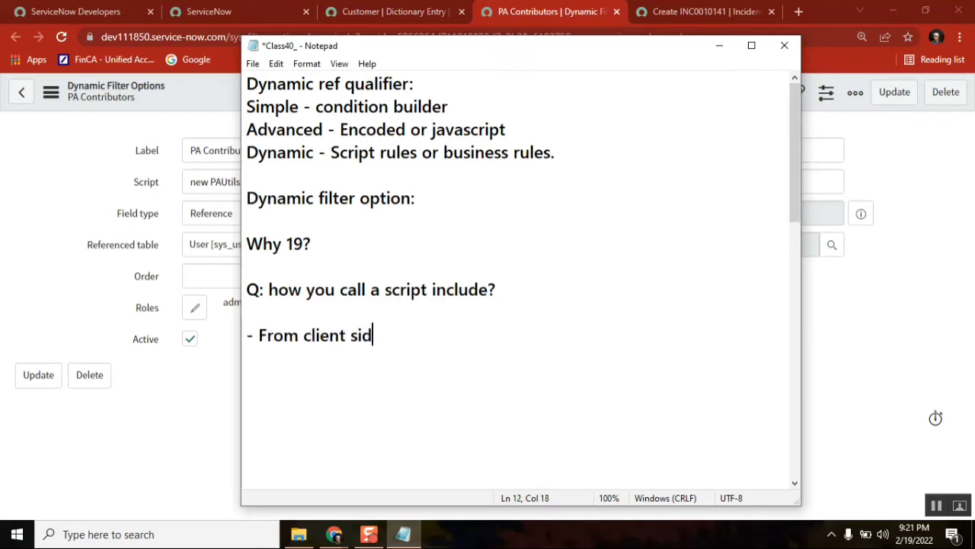
pyautogui.write('e: AJAX')
pyautogui.press('Left')
pyautogui.press('Left')
pyautogui.press('Left')
pyautogui.press('Left')
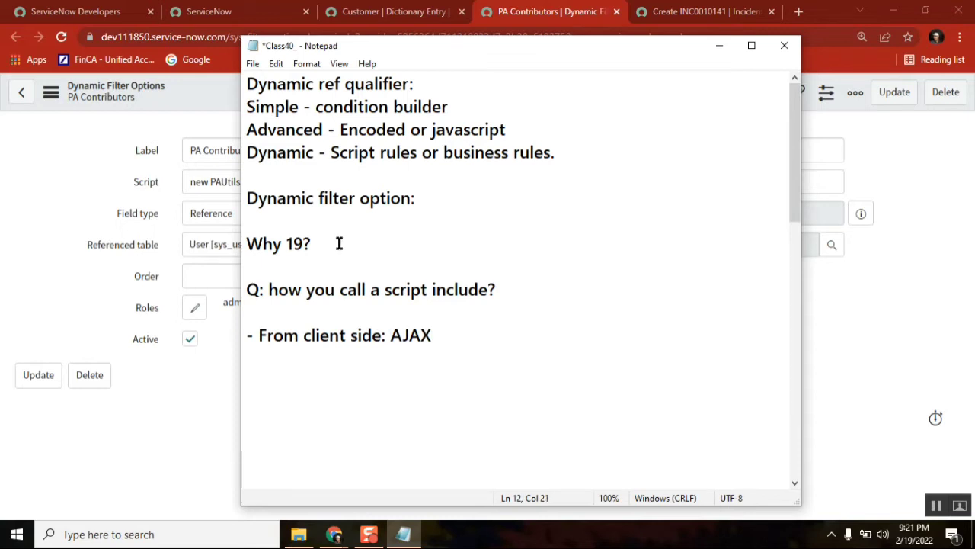
pyautogui.click(448, 334)
pyautogui.hotkey('shift', 'Home')
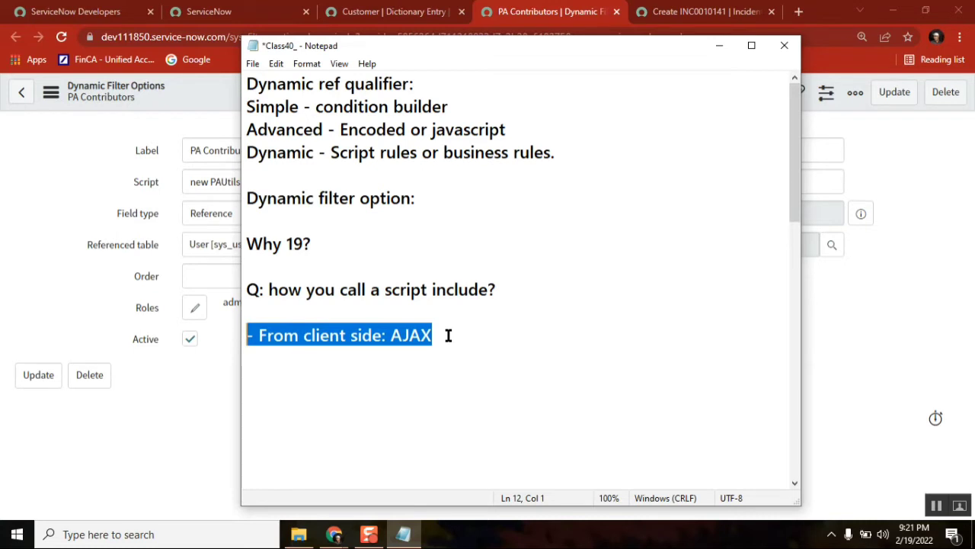
pyautogui.click(448, 335)
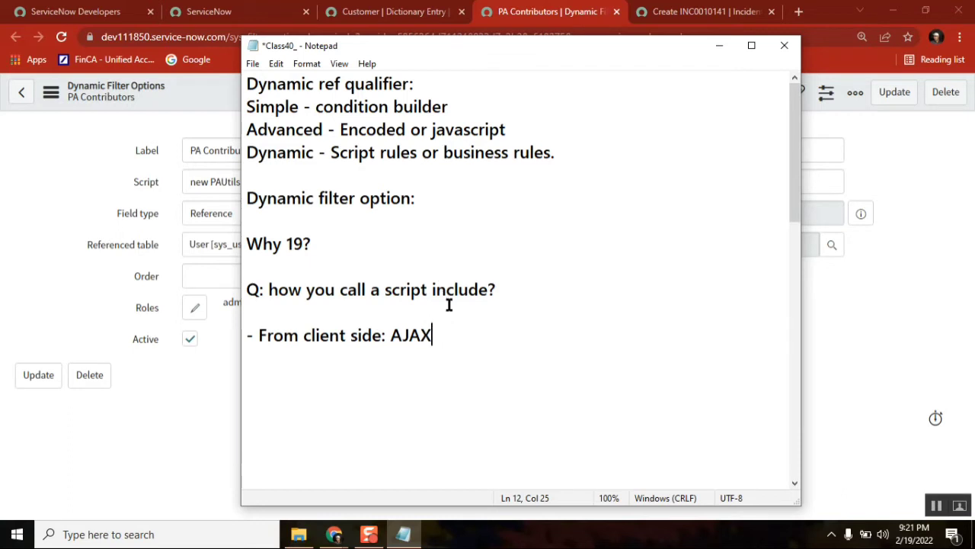
# Start a second answer line reading "- From server side - " directly below the client-side line
pyautogui.press('Return')
pyautogui.write('- S')
pyautogui.press('BackSpace')
pyautogui.write('From ser')
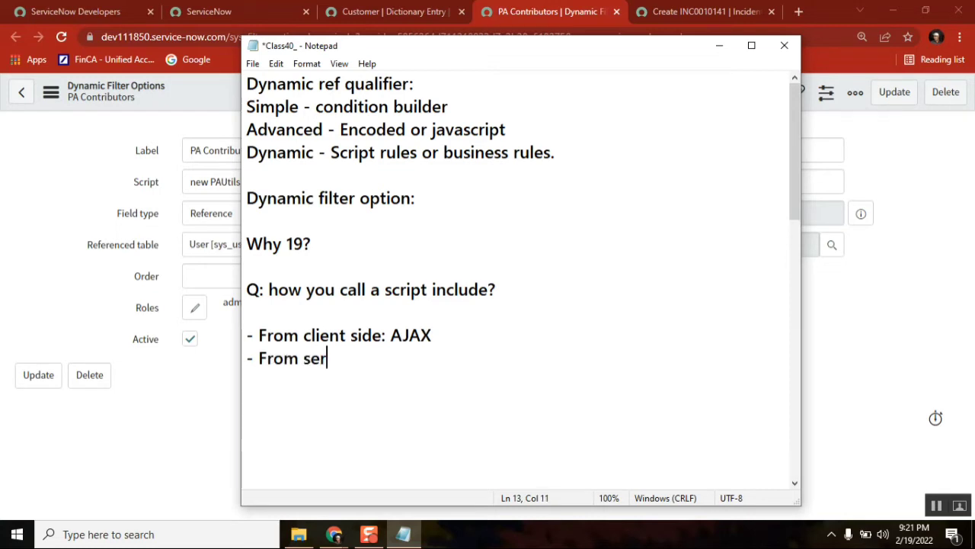
pyautogui.write('vicenow')
pyautogui.press('BackSpace')
pyautogui.press('BackSpace')
pyautogui.press('BackSpace')
pyautogui.press('BackSpace')
pyautogui.press('BackSpace')
pyautogui.write('er side -')
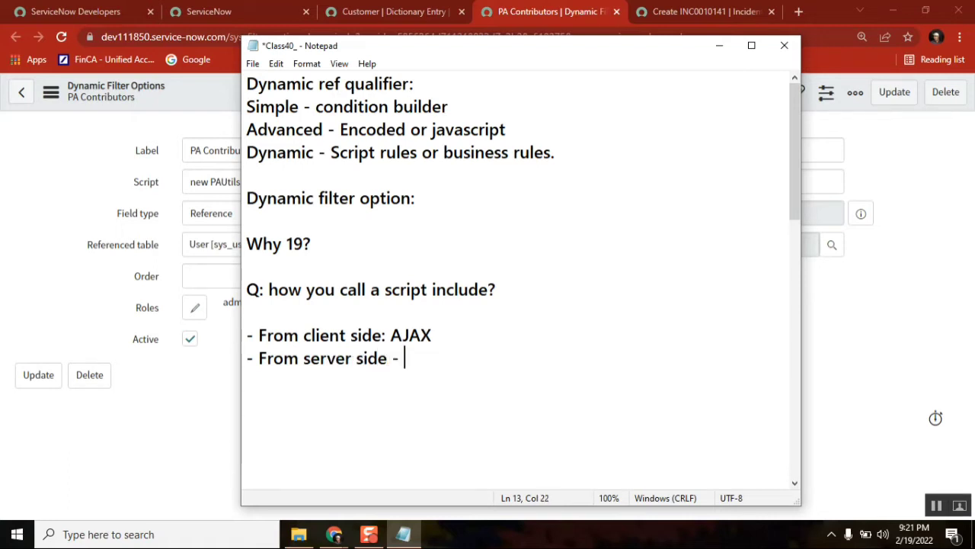
# Copy "new PAUtils().getContributors()" from the PA Contributors record's script to the end of the server-side line in the Notepad notes
pyautogui.click(96, 204)
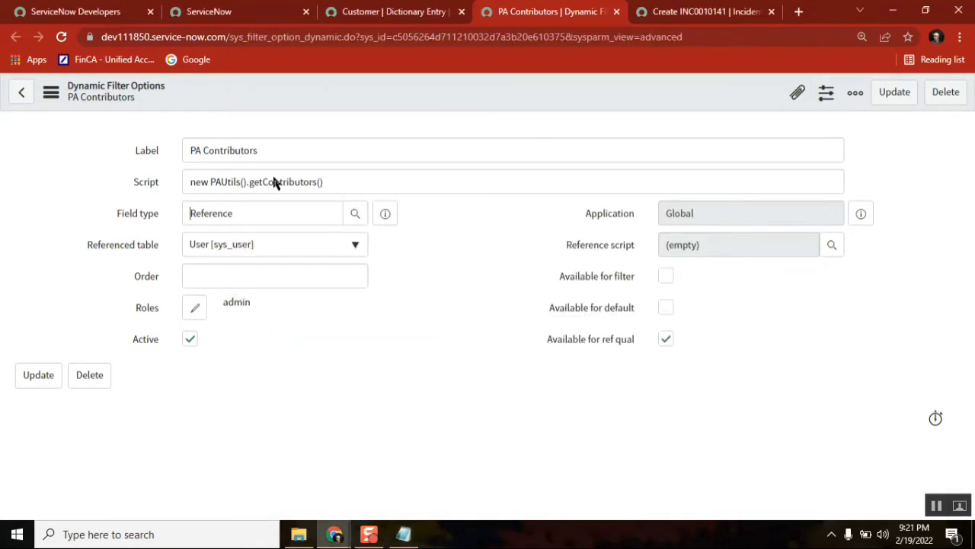
pyautogui.click(342, 180)
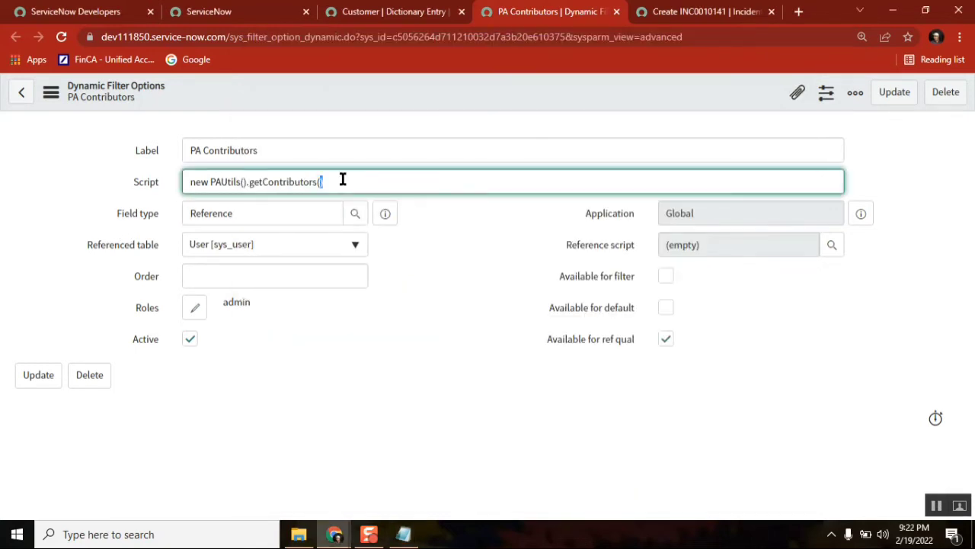
pyautogui.moveTo(357, 186); pyautogui.dragTo(177, 189)
pyautogui.hotkey('ctrl', 'c')
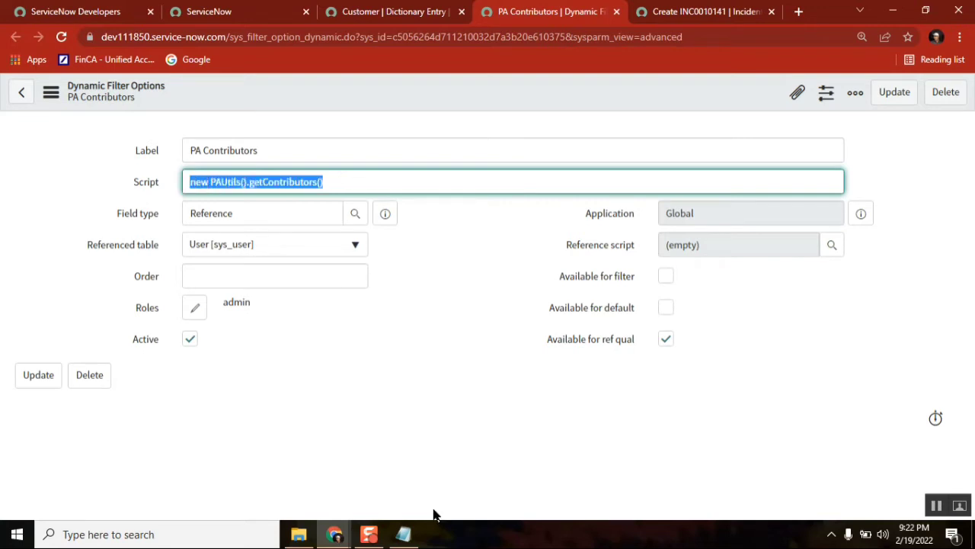
pyautogui.click(404, 534)
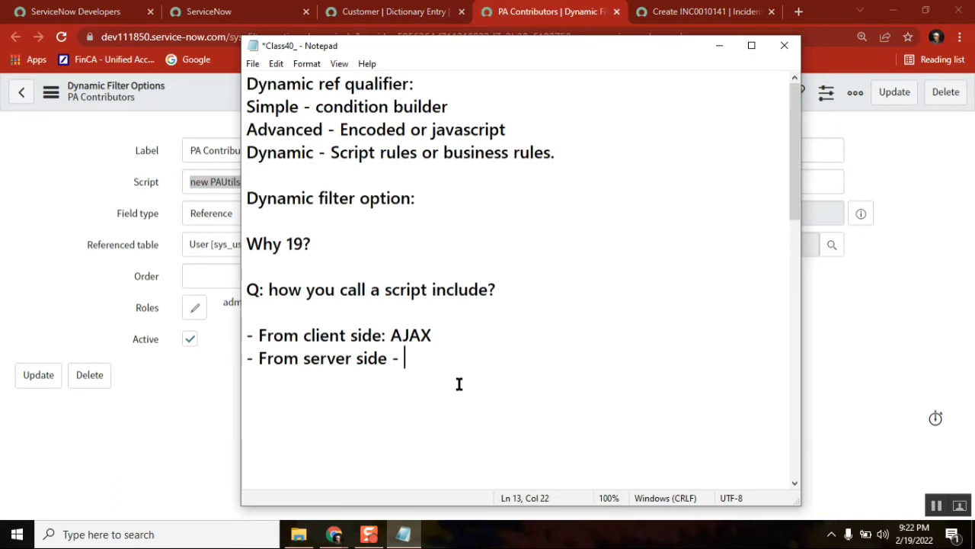
pyautogui.hotkey('ctrl', 'v')
# Highlight PAUtils() and getContributors in turn within the server-side call to examine its two parts
pyautogui.click(440, 359)
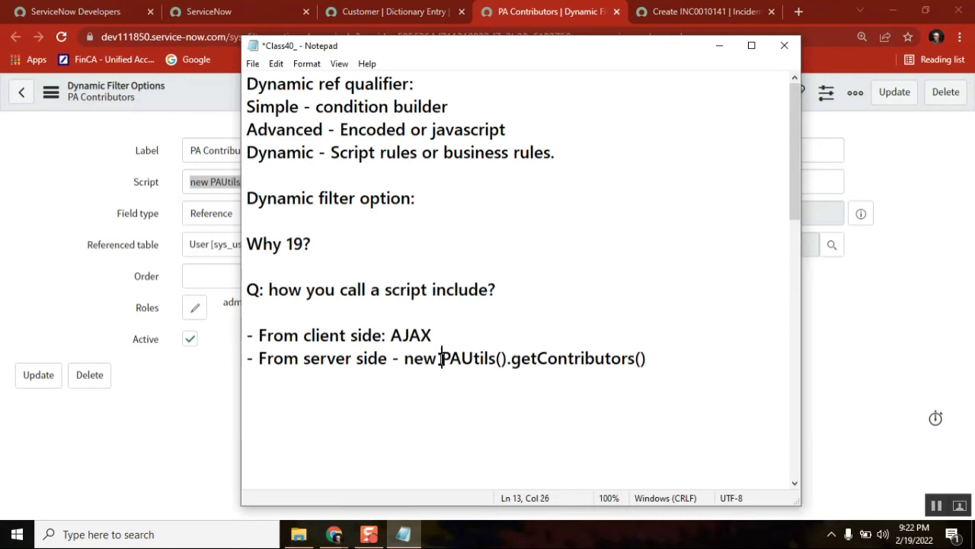
pyautogui.keyDown('shift'); pyautogui.click(508, 360); pyautogui.keyUp('shift')
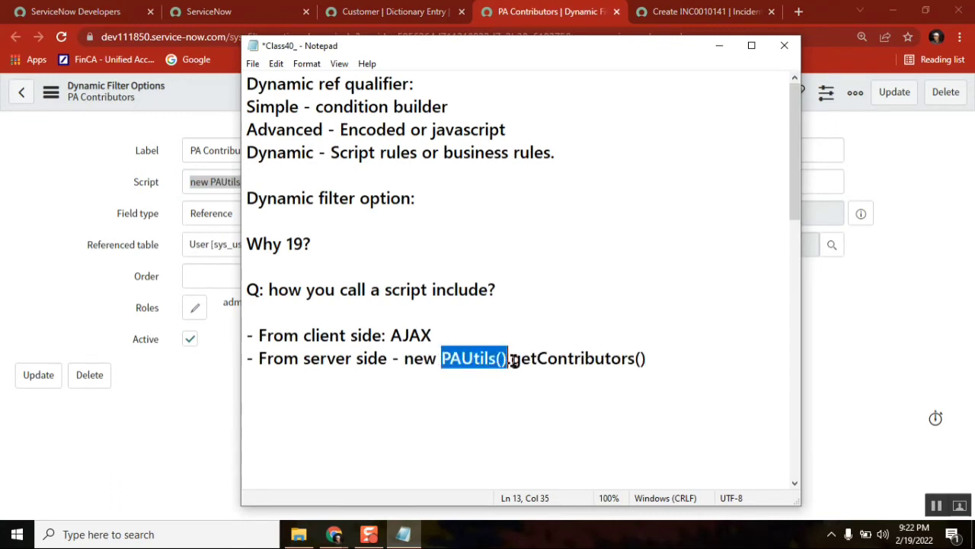
pyautogui.click(634, 359)
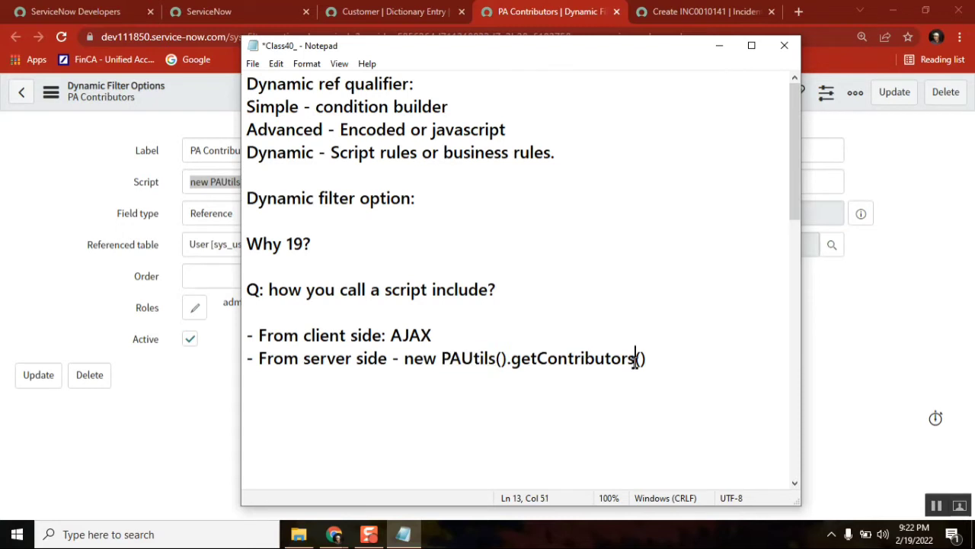
pyautogui.keyDown('shift'); pyautogui.click(512, 358); pyautogui.keyUp('shift')
# Draft an example with "class", "function1" and "class.function()" below the server-side line, and delete it again
pyautogui.click(656, 360)
pyautogui.press('Return')
pyautogui.write('class')
pyautogui.press('Return')
pyautogui.write('fu')
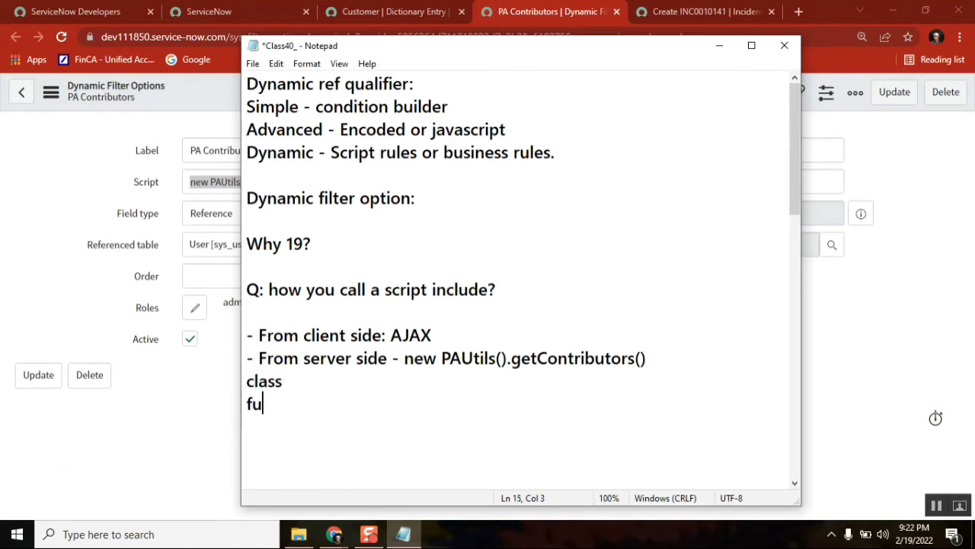
pyautogui.write('nction1')
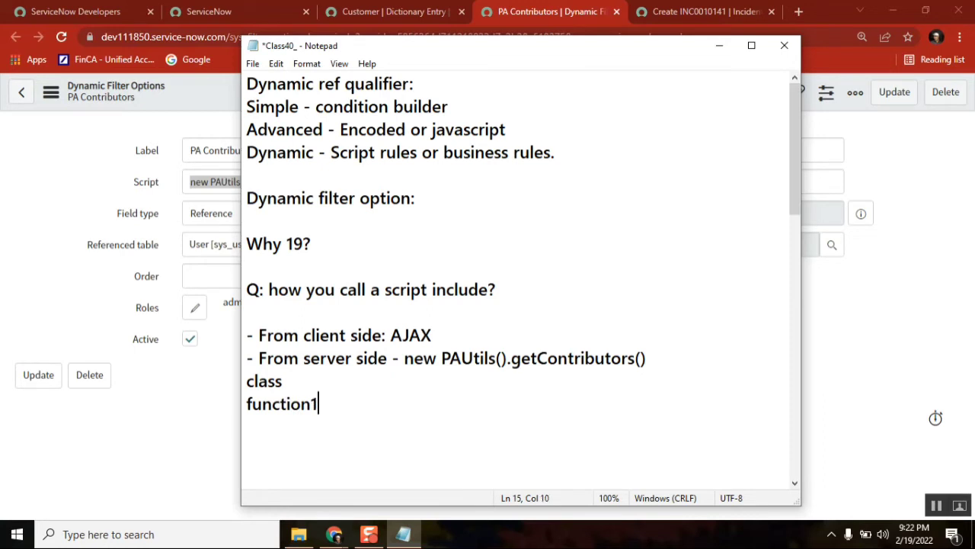
pyautogui.press('Return')
pyautogui.press('Return')
pyautogui.write('class.')
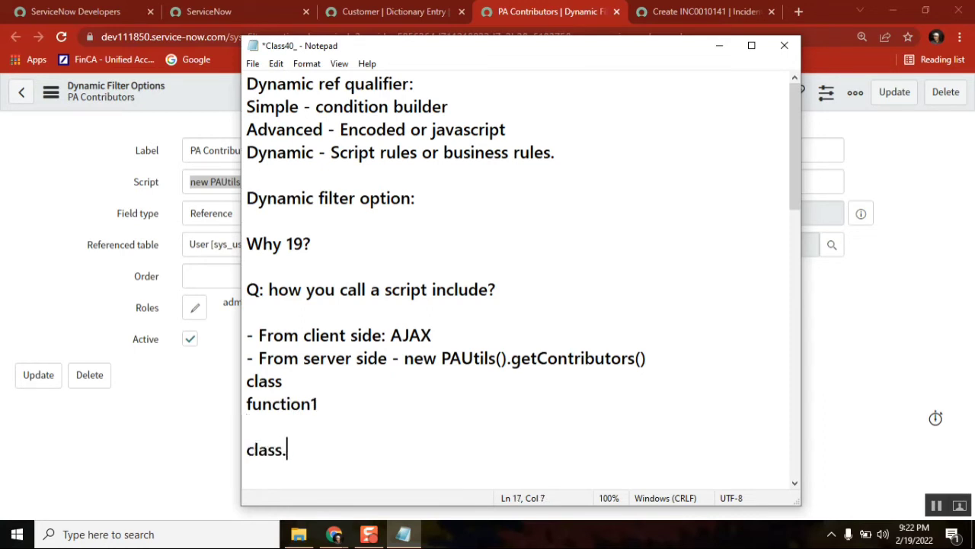
pyautogui.write('function')
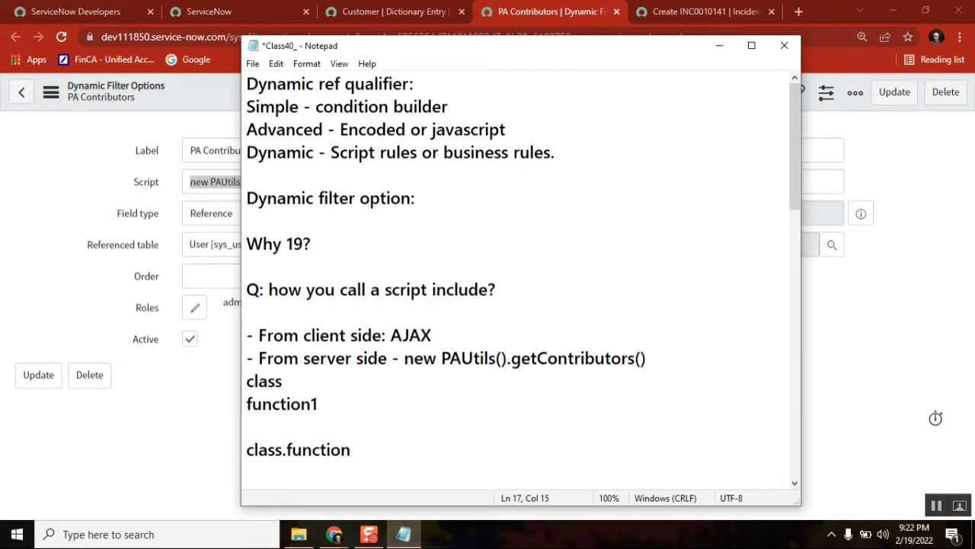
pyautogui.write('()')
pyautogui.hotkey('shift', 'Home')
pyautogui.hotkey('shift', 'Up')
pyautogui.hotkey('shift', 'Up')
pyautogui.hotkey('shift', 'Up')
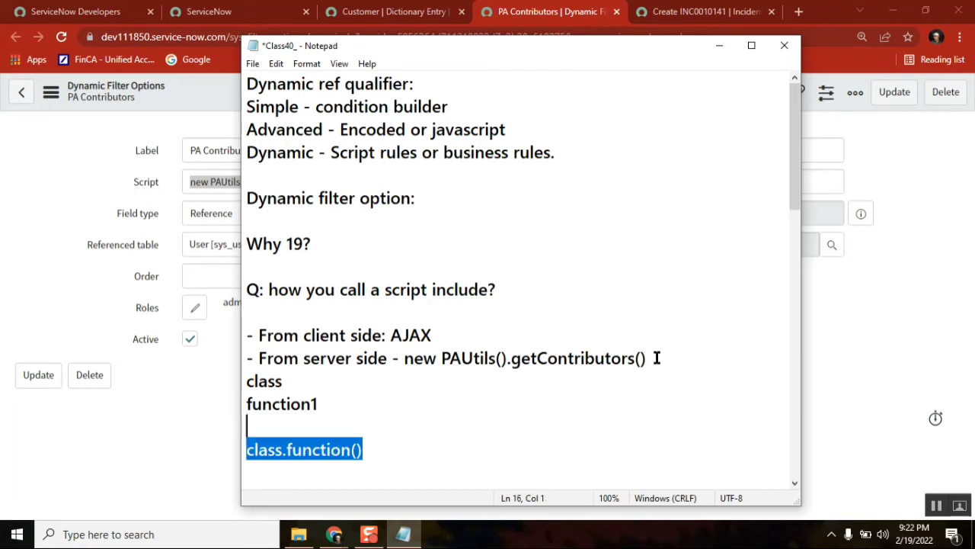
pyautogui.press('Delete')
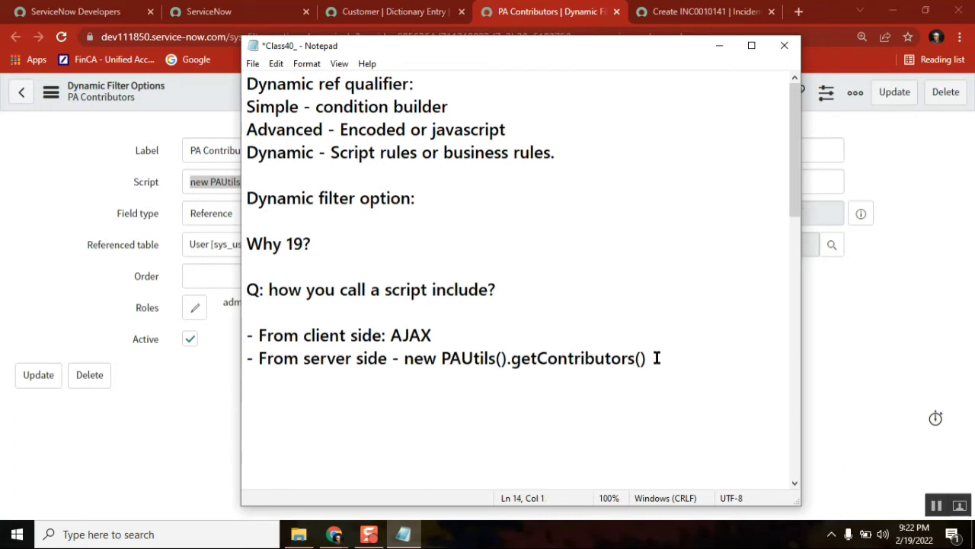
# Review the server-side call by highlighting the class name PAUtils and the getContributors part that follows it
pyautogui.doubleClick(466, 359)
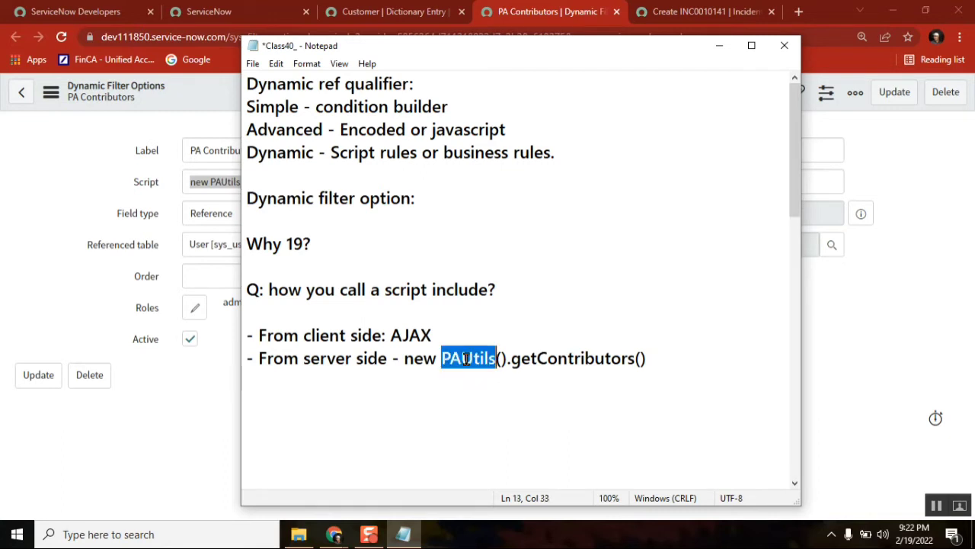
pyautogui.press('Right')
pyautogui.hotkey('shift', 'End')
pyautogui.hotkey('shift', 'Left')
pyautogui.hotkey('shift', 'Left')
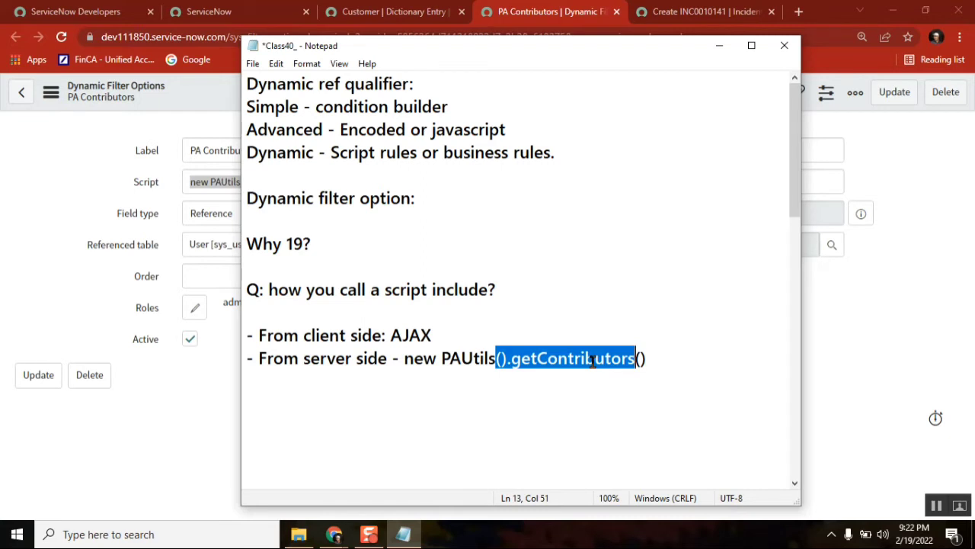
# Highlight the getContributors part of the server-side call to examine how the function follows the PAUtils class
pyautogui.click(546, 394)
pyautogui.click(450, 357)
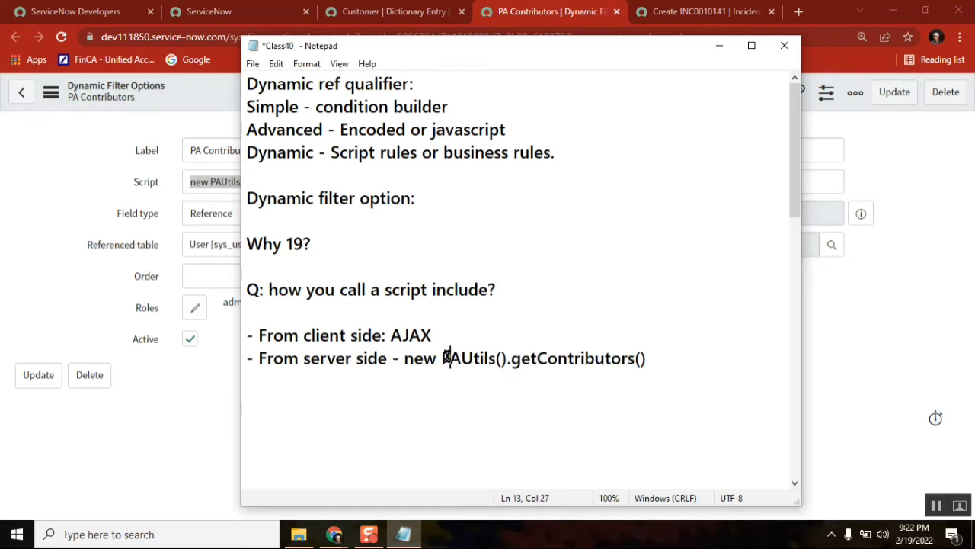
pyautogui.hotkey('ctrl', 'Right')
pyautogui.hotkey('shift', 'End')
pyautogui.hotkey('shift', 'Left')
pyautogui.hotkey('shift', 'Left')
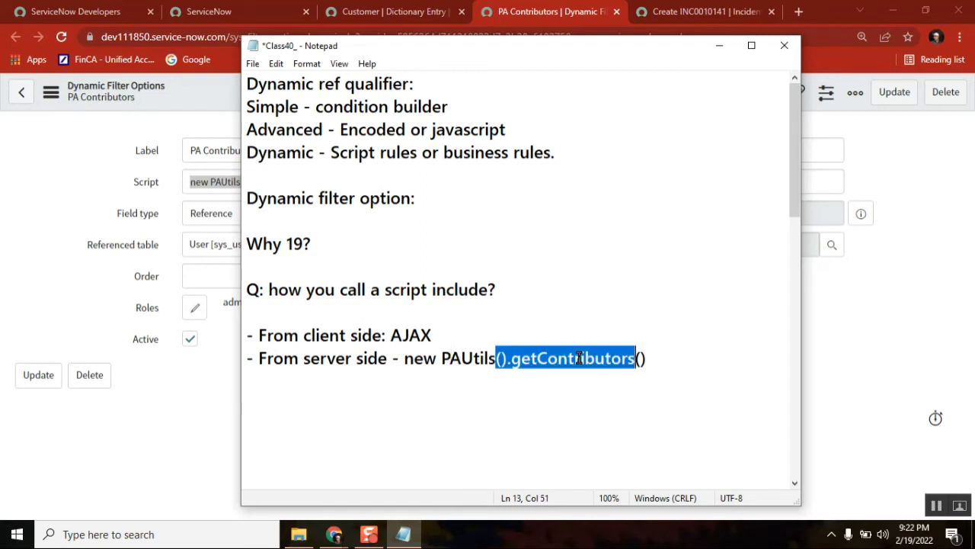
pyautogui.click(478, 369)
pyautogui.click(405, 358)
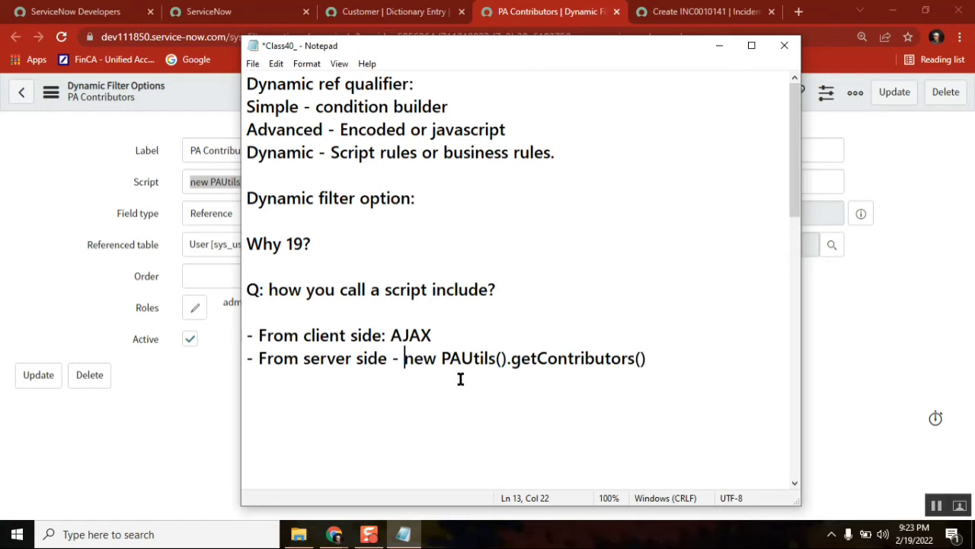
pyautogui.doubleClick(568, 355)
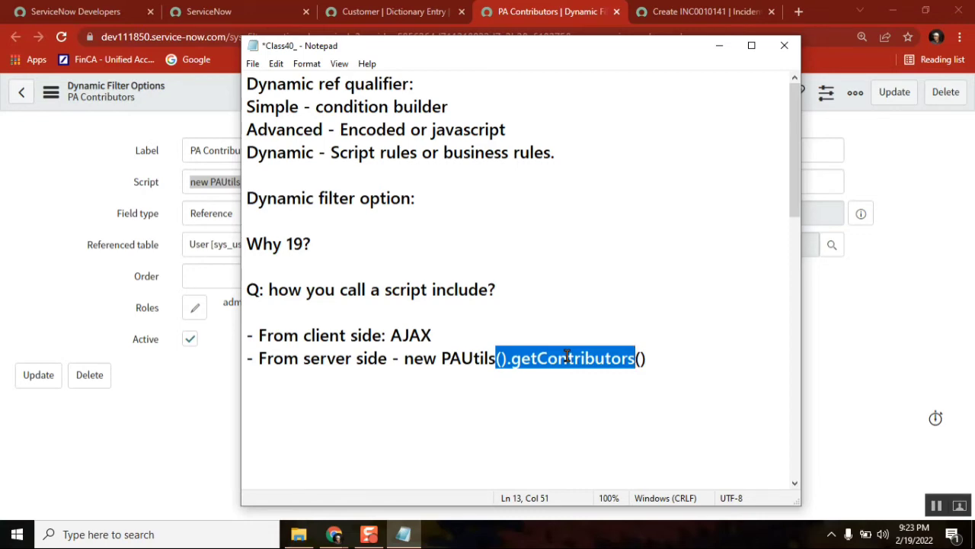
# Open Class39_Script_includes from the Batch13 folder in File Explorer and go to its daily_habbits class example
pyautogui.click(299, 534)
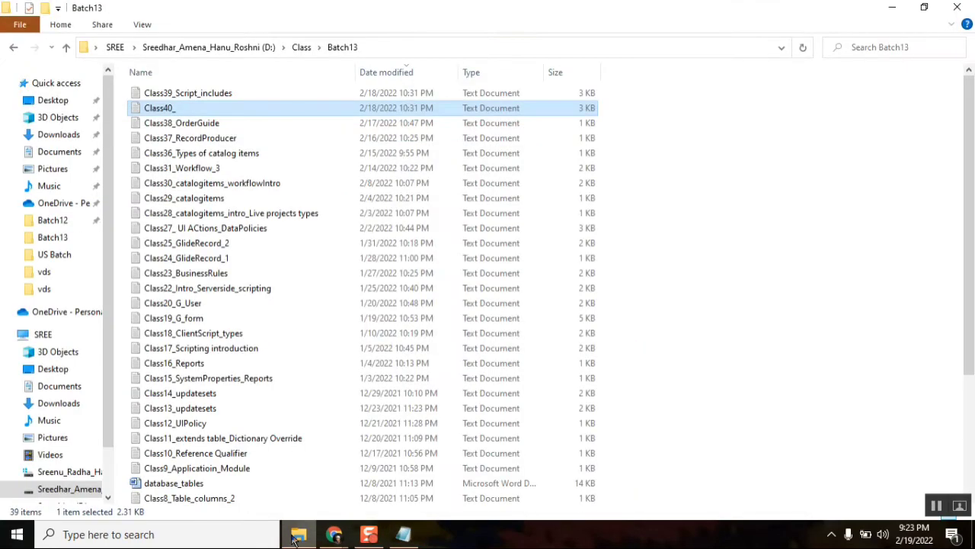
pyautogui.doubleClick(216, 94)
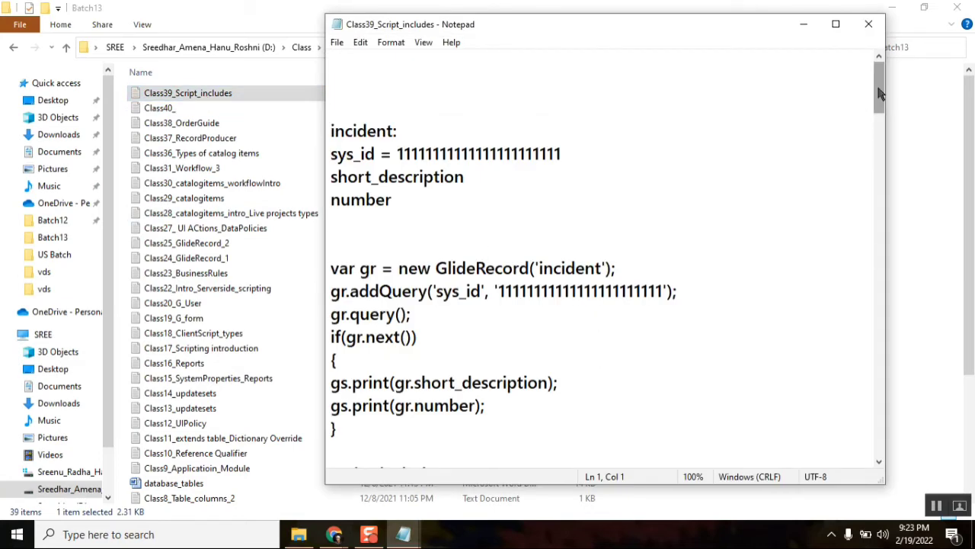
pyautogui.moveTo(880, 93); pyautogui.dragTo(880, 150)
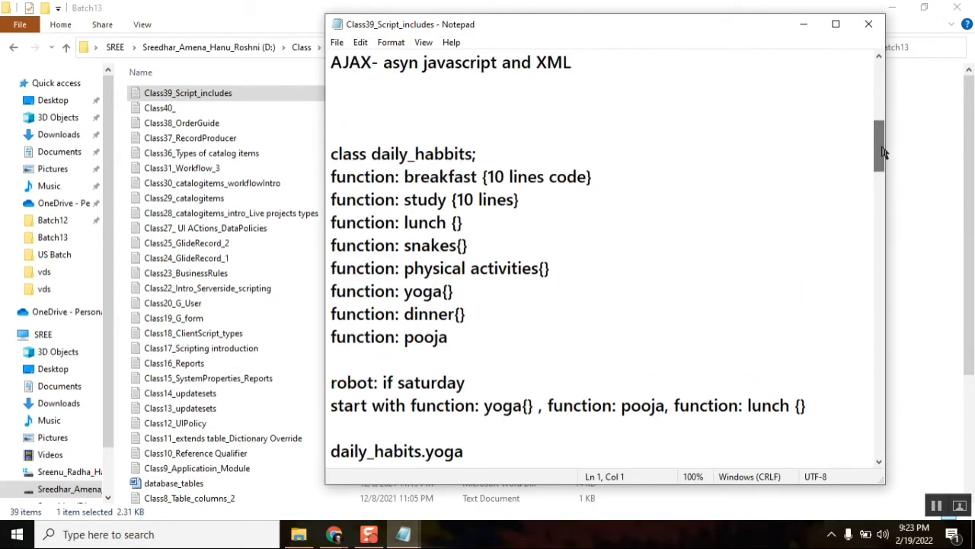
# Highlight the class name daily_habbits and its functions, such as lunch and pooja, to examine how a class groups functions
pyautogui.click(477, 155)
pyautogui.doubleClick(422, 222)
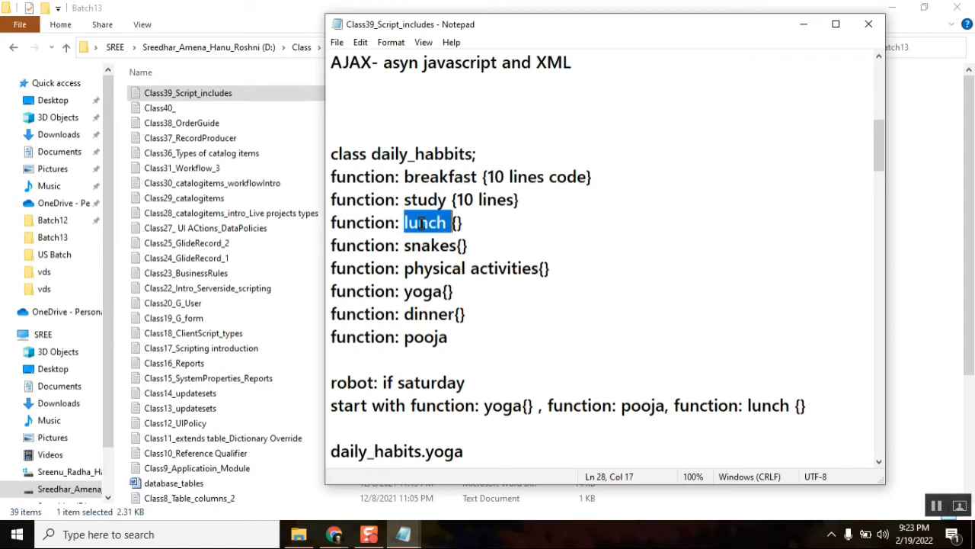
pyautogui.doubleClick(383, 156)
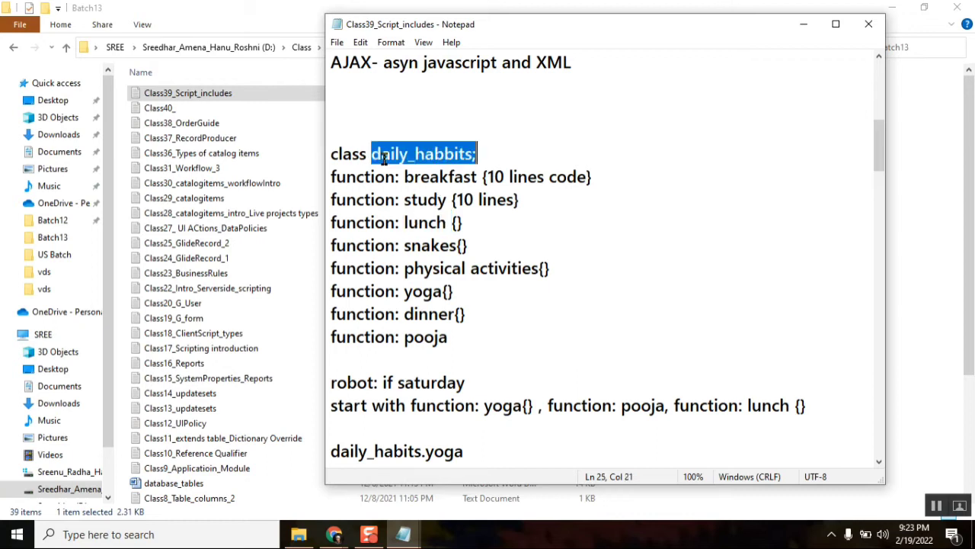
pyautogui.click(473, 154)
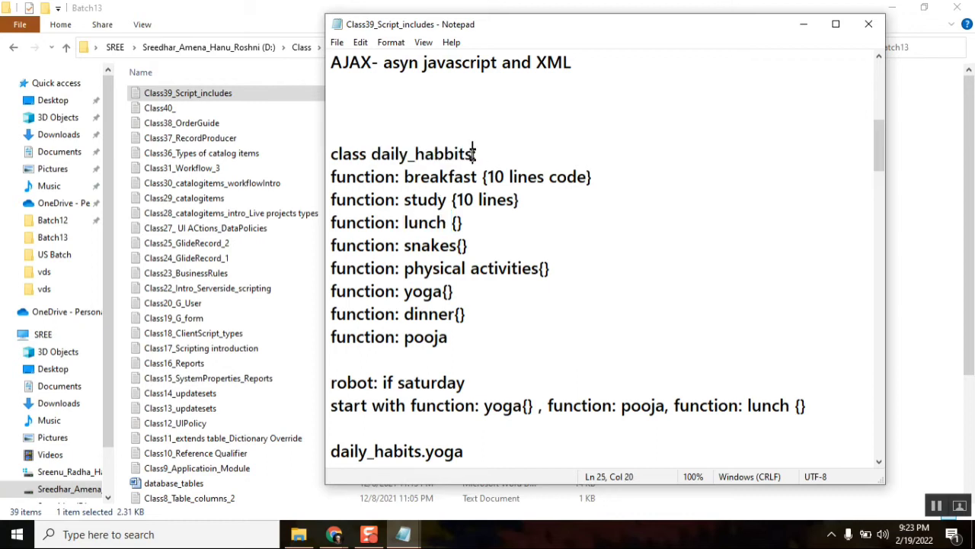
pyautogui.doubleClick(419, 224)
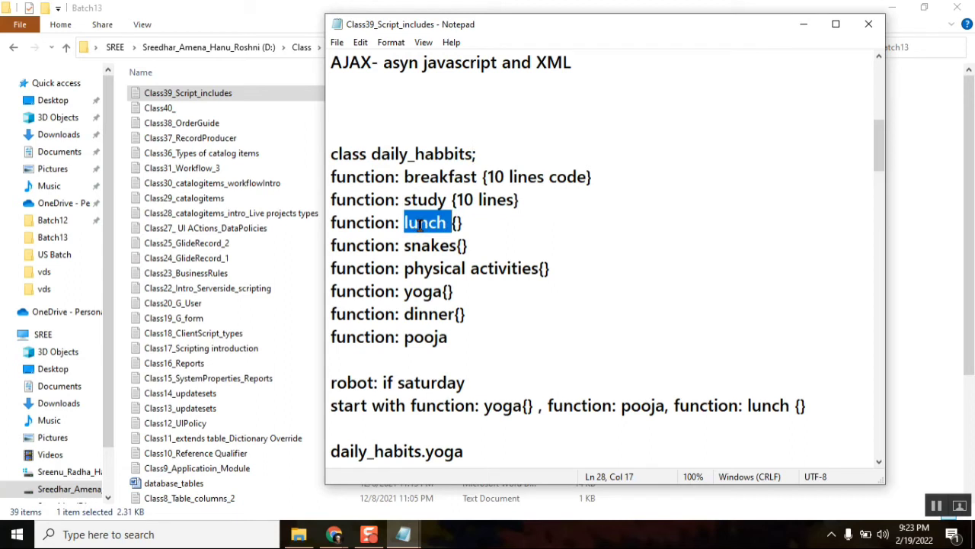
pyautogui.click(416, 339)
pyautogui.doubleClick(426, 156)
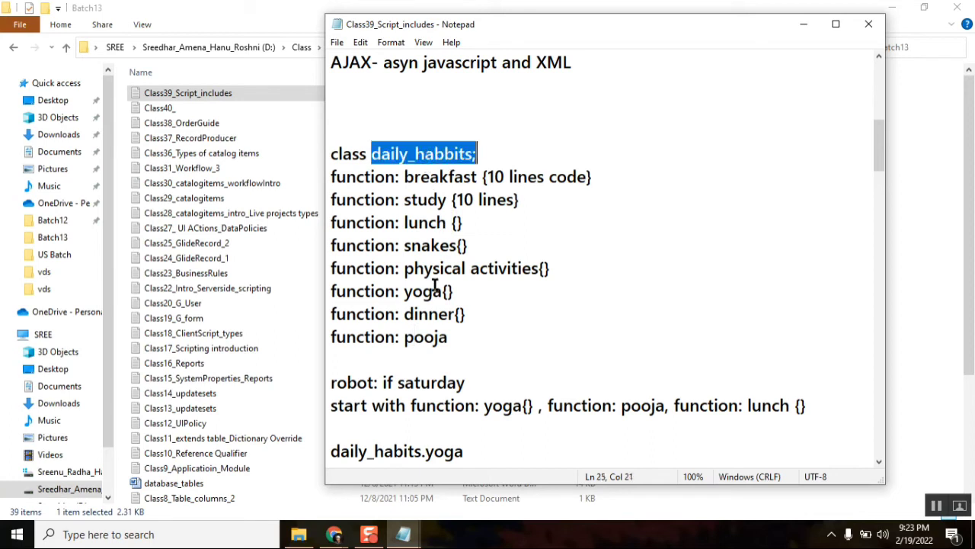
pyautogui.doubleClick(431, 335)
pyautogui.moveTo(476, 154); pyautogui.dragTo(373, 154)
pyautogui.moveTo(449, 337); pyautogui.dragTo(331, 182)
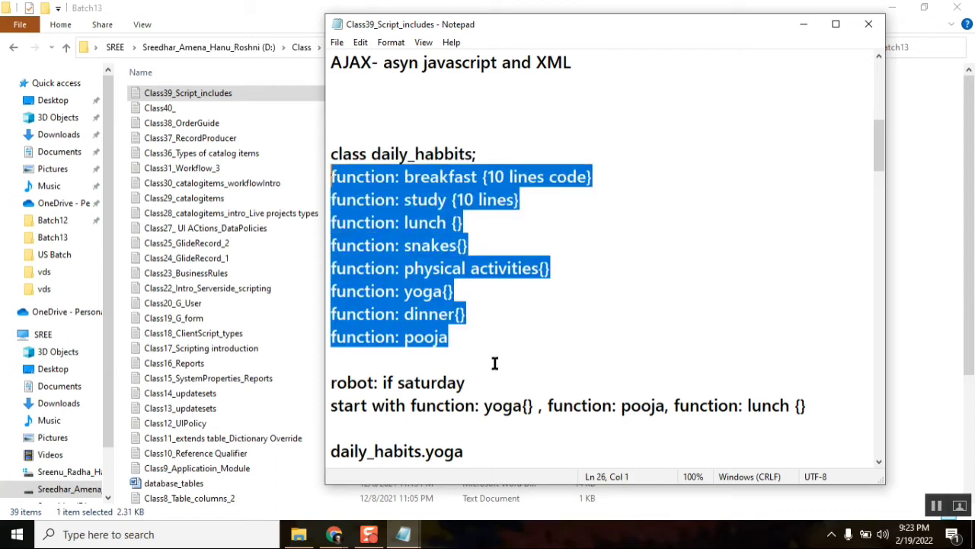
pyautogui.doubleClick(420, 154)
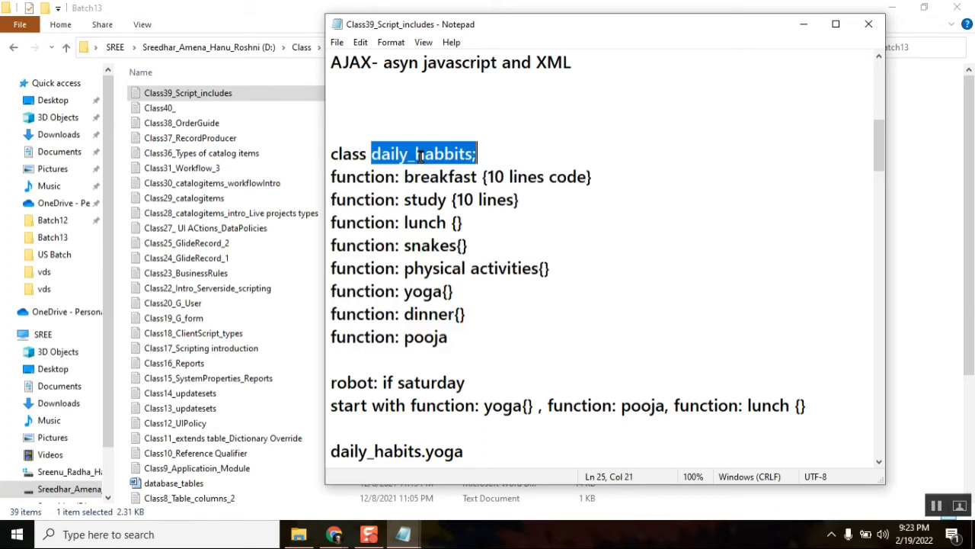
pyautogui.doubleClick(424, 343)
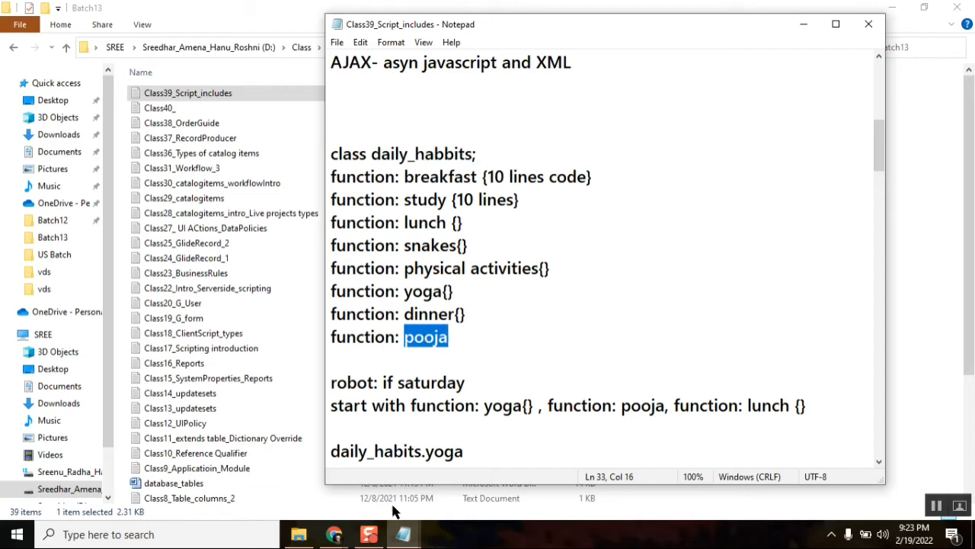
# Return to the Class40_ notes and highlight PAUtils().getContributors() in the server-side line
pyautogui.moveTo(403, 534)
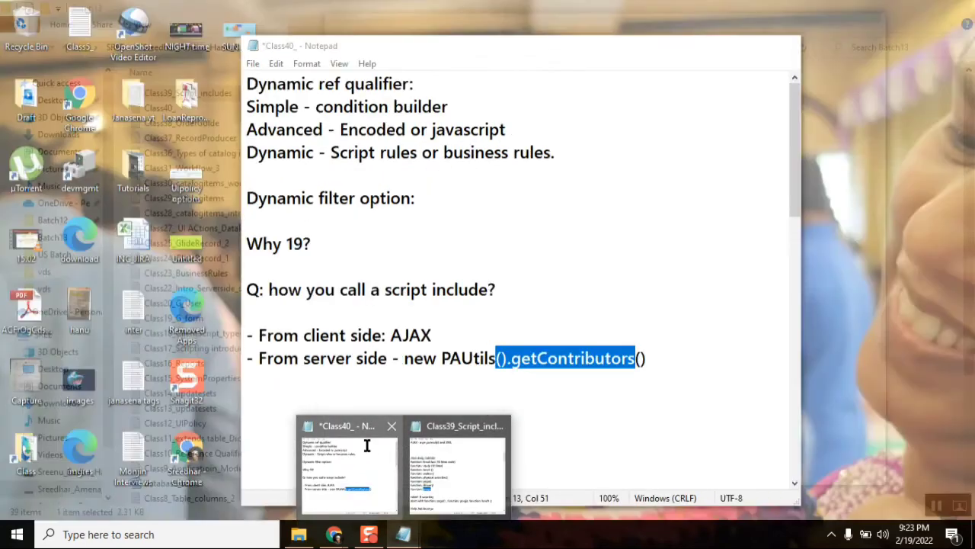
pyautogui.click(366, 446)
pyautogui.click(408, 359)
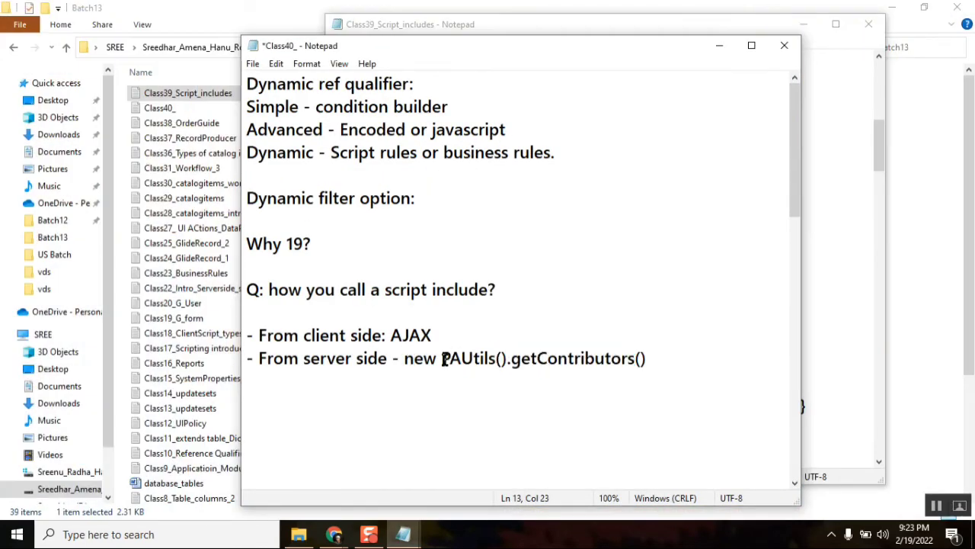
pyautogui.click(442, 358)
pyautogui.keyDown('shift'); pyautogui.click(648, 358); pyautogui.keyUp('shift')
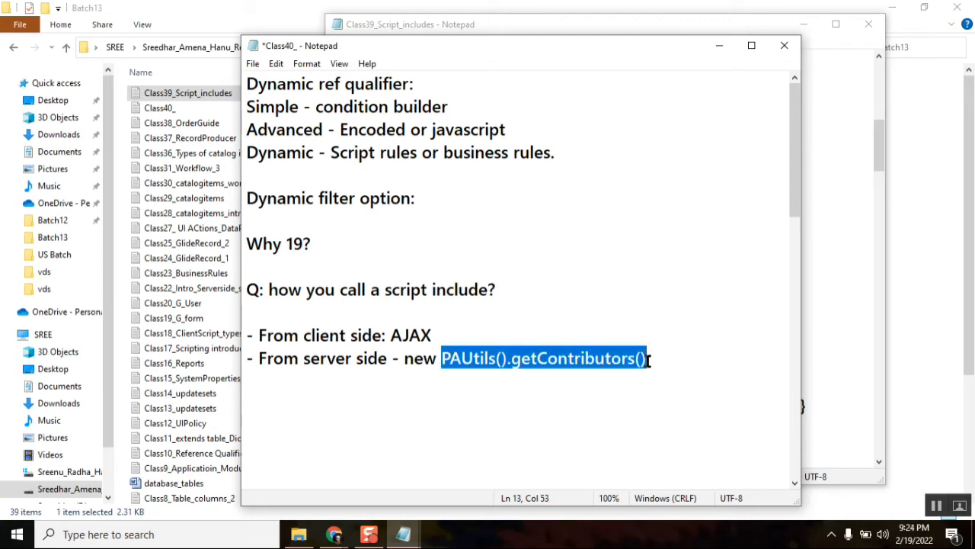
pyautogui.click(648, 359)
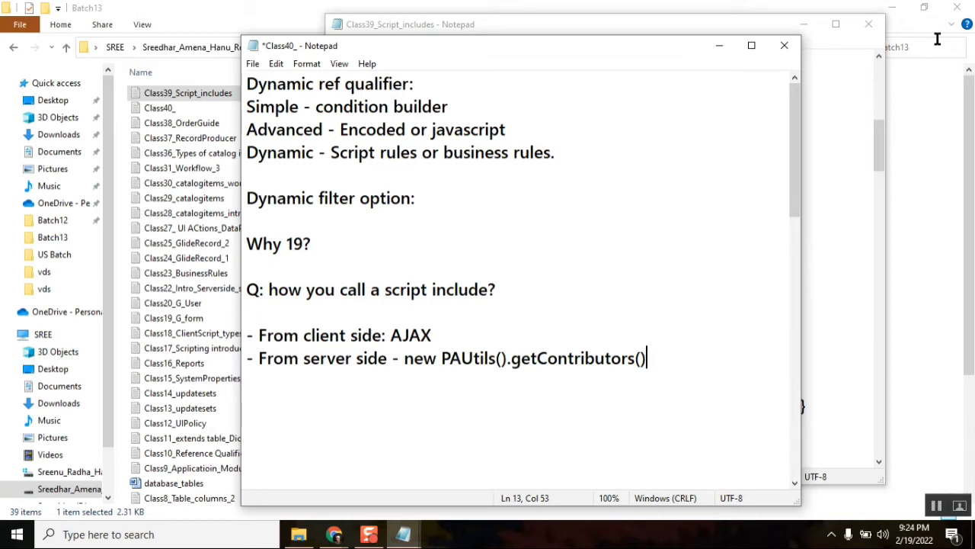
# Minimize File Explorer and review the notes by highlighting getContributors, the "Why 19?" line and the class name PAUtils
pyautogui.click(892, 10)
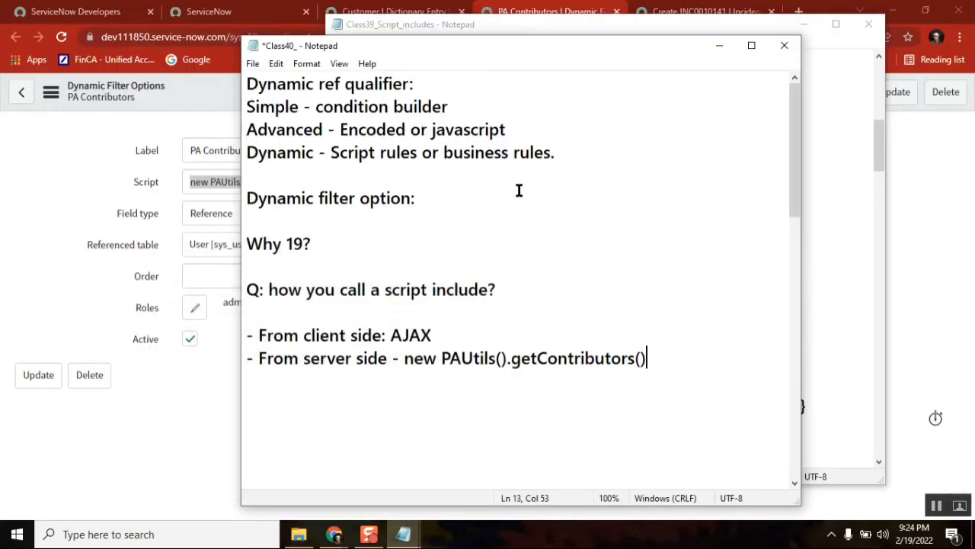
pyautogui.click(414, 358)
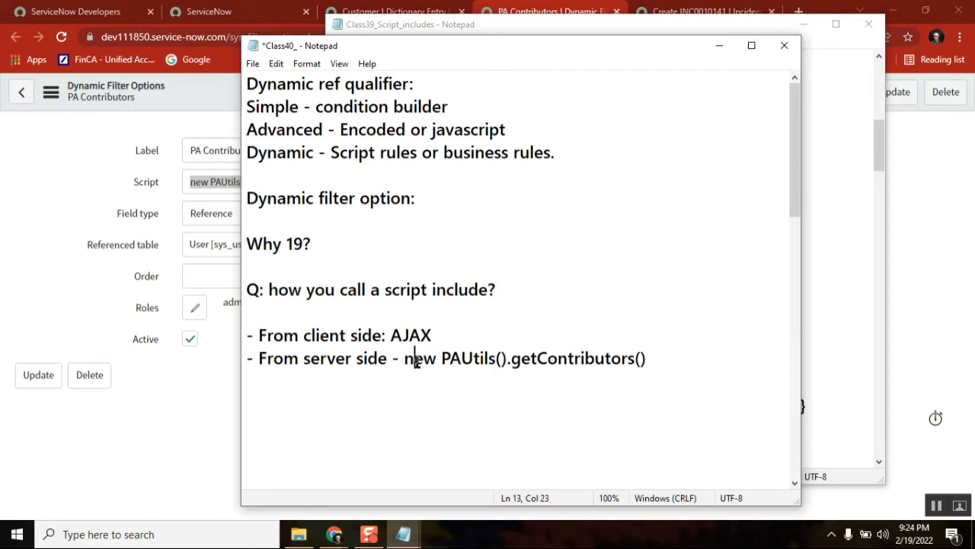
pyautogui.click(311, 358)
pyautogui.doubleClick(464, 360)
pyautogui.doubleClick(572, 360)
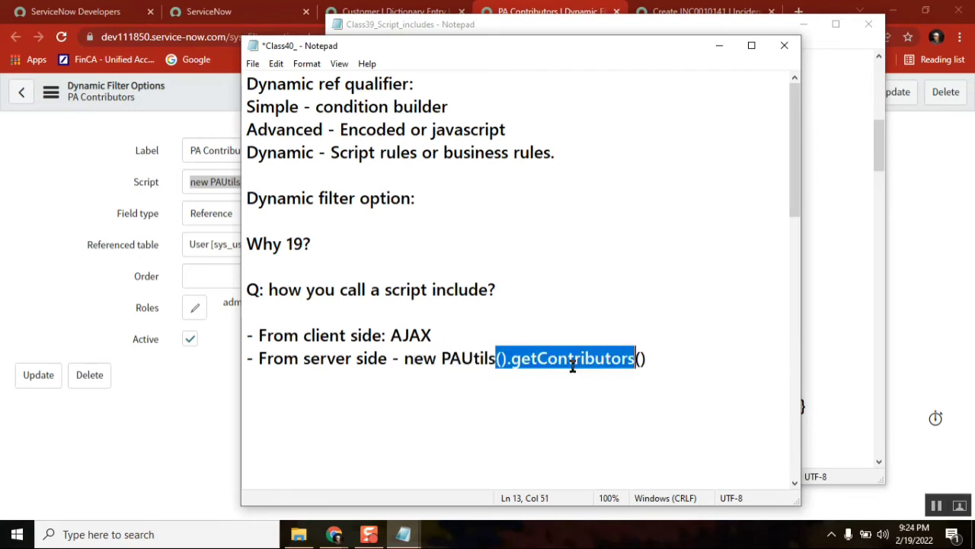
pyautogui.moveTo(324, 242); pyautogui.dragTo(249, 242)
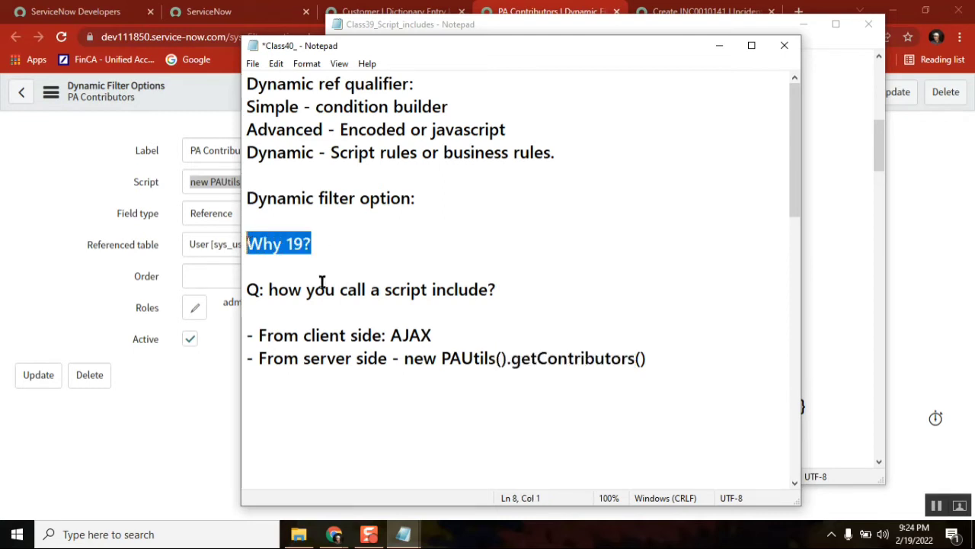
pyautogui.moveTo(497, 360); pyautogui.dragTo(443, 359)
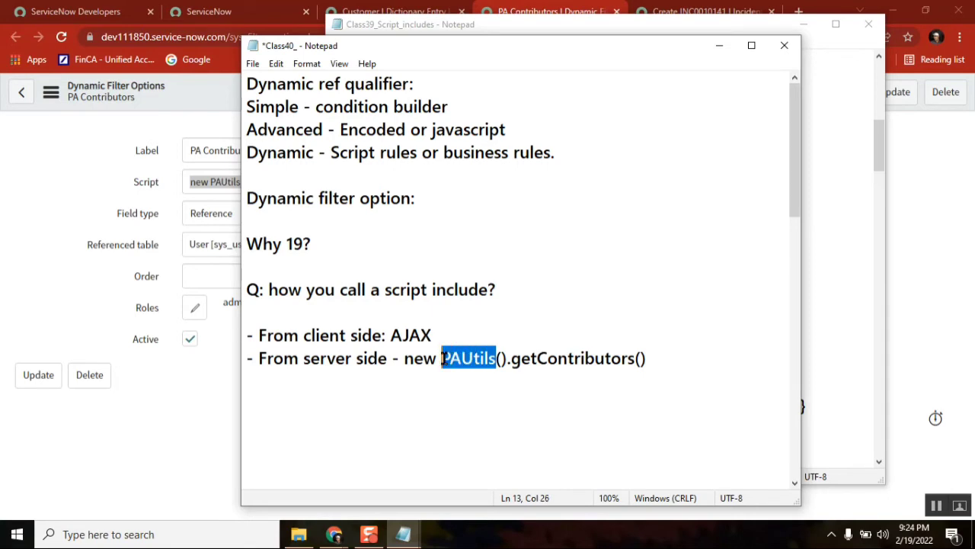
# Filter the ServiceNow navigator by "script include" and open the System Definition Script Includes list in a new browser tab
pyautogui.click(383, 9)
pyautogui.click(257, 13)
pyautogui.click(112, 134)
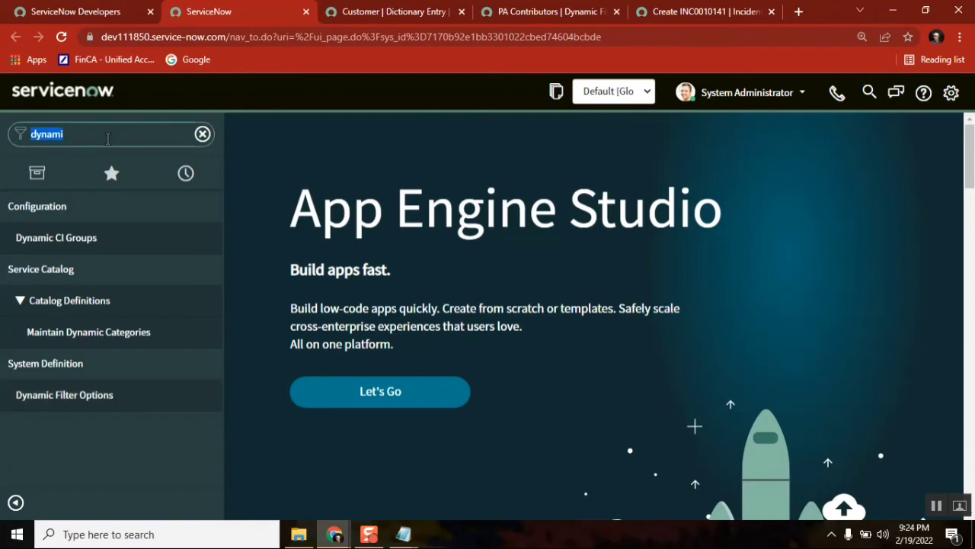
pyautogui.write('script')
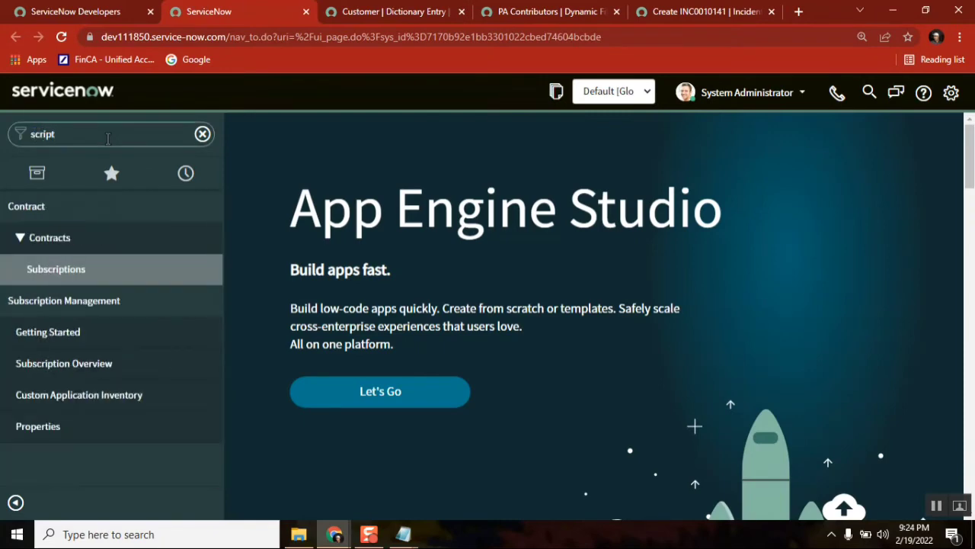
pyautogui.write(' include')
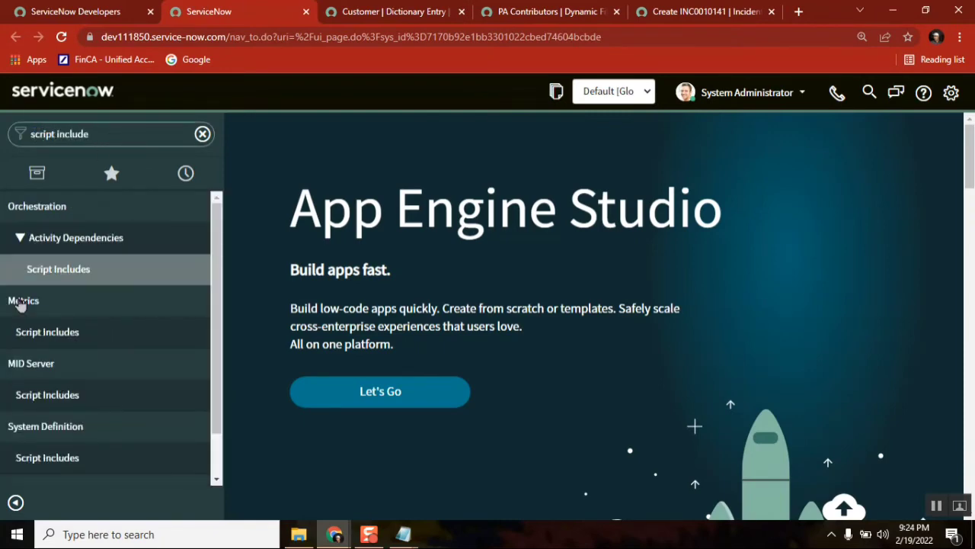
pyautogui.middleClick(61, 457)
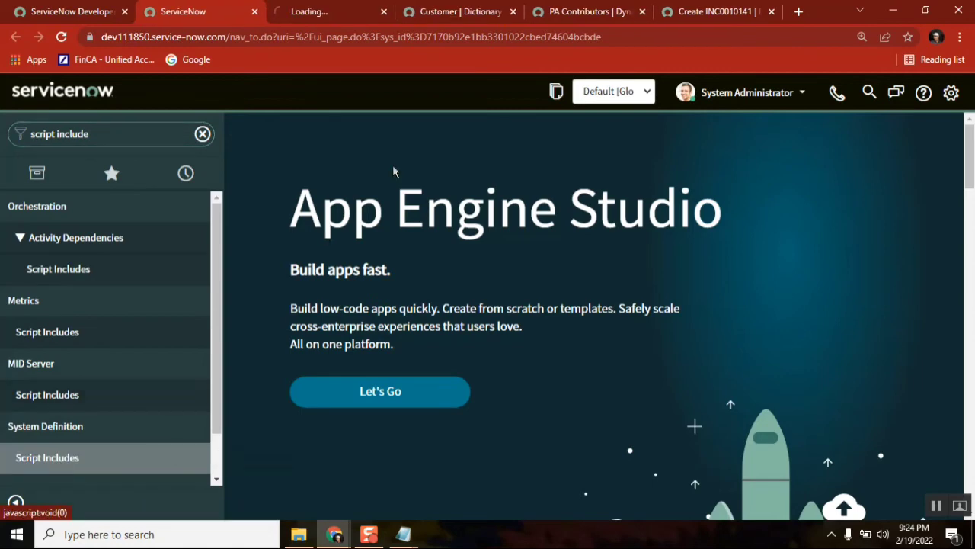
pyautogui.click(313, 11)
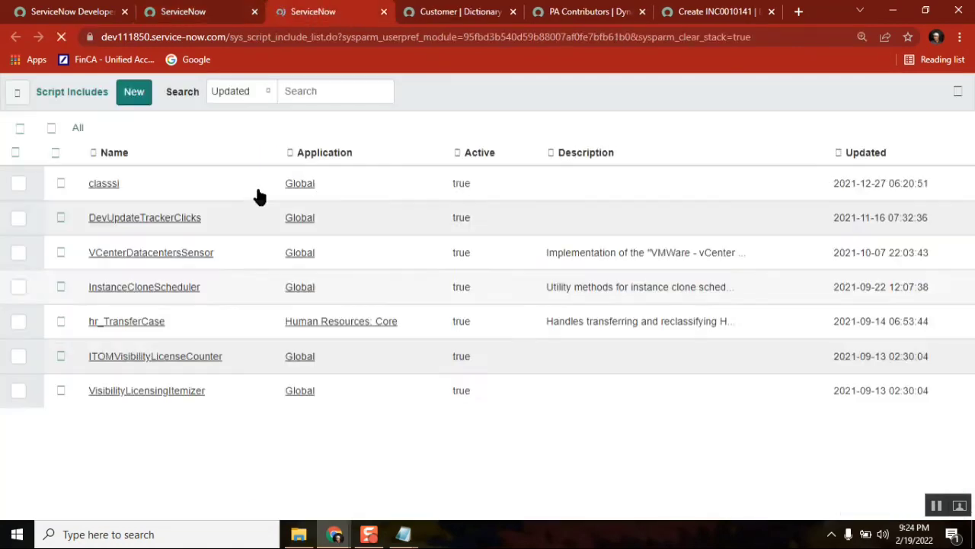
# Search the Script Includes list by column for the name PAUtils
pyautogui.click(54, 153)
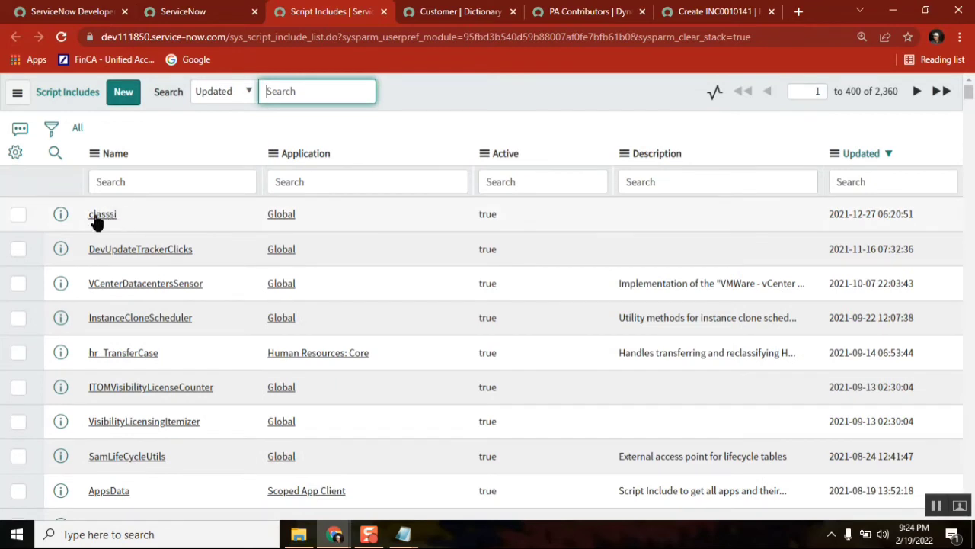
pyautogui.click(167, 173)
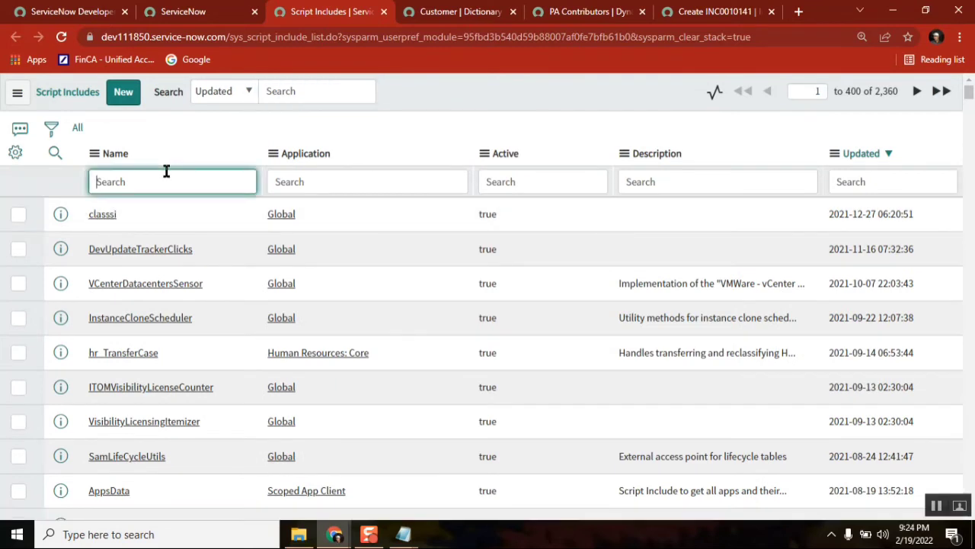
pyautogui.write('PAUtils')
pyautogui.press('Return')
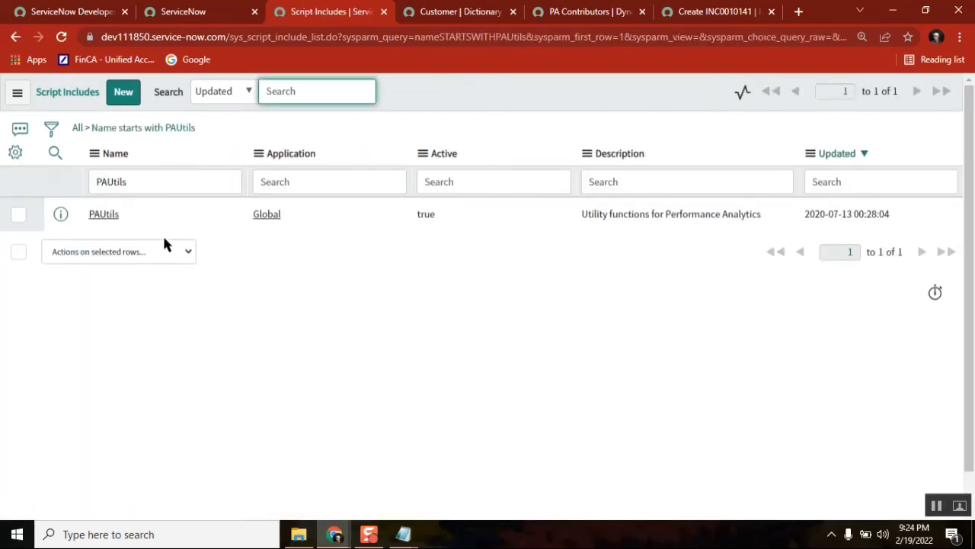
# Open the PAUtils script include and highlight the class name in the first line of its script
pyautogui.click(99, 218)
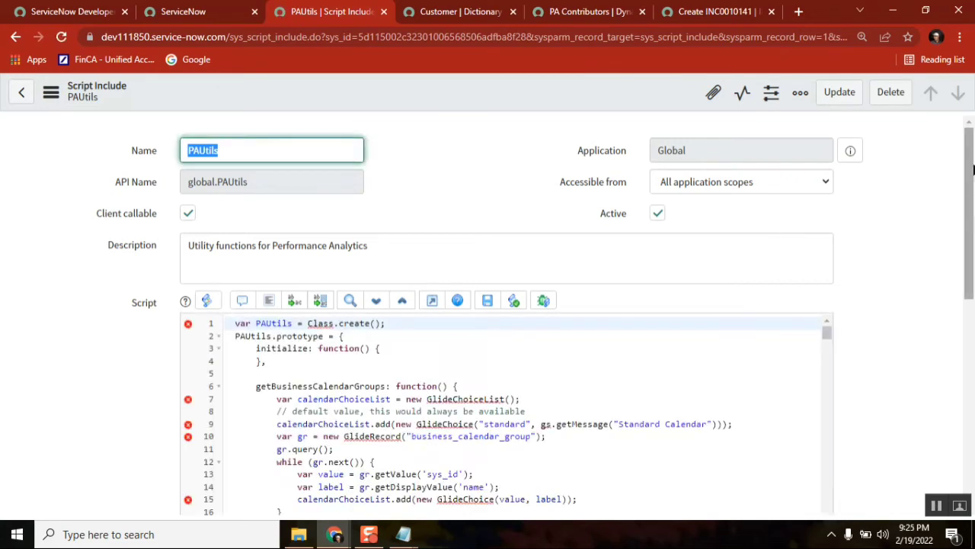
pyautogui.scroll(-2, 972, 169)
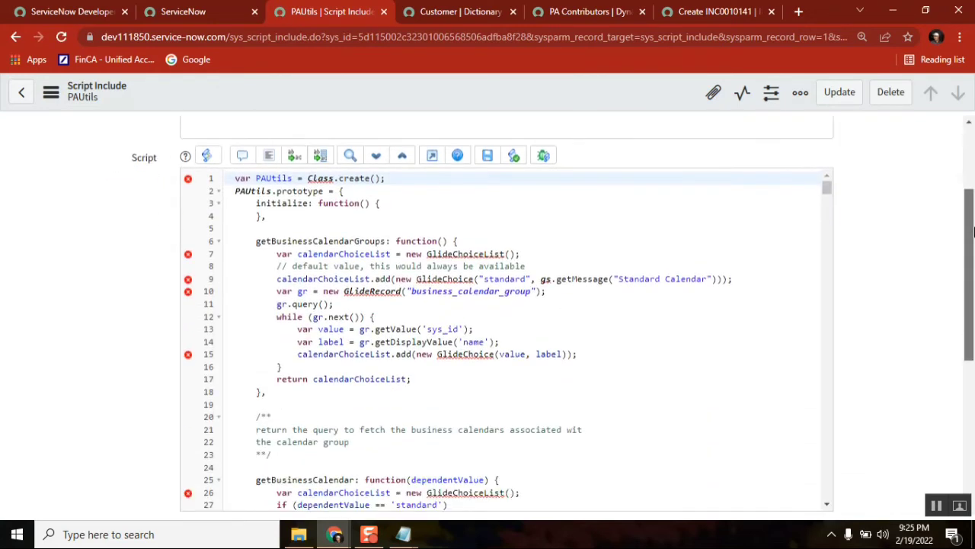
pyautogui.doubleClick(268, 177)
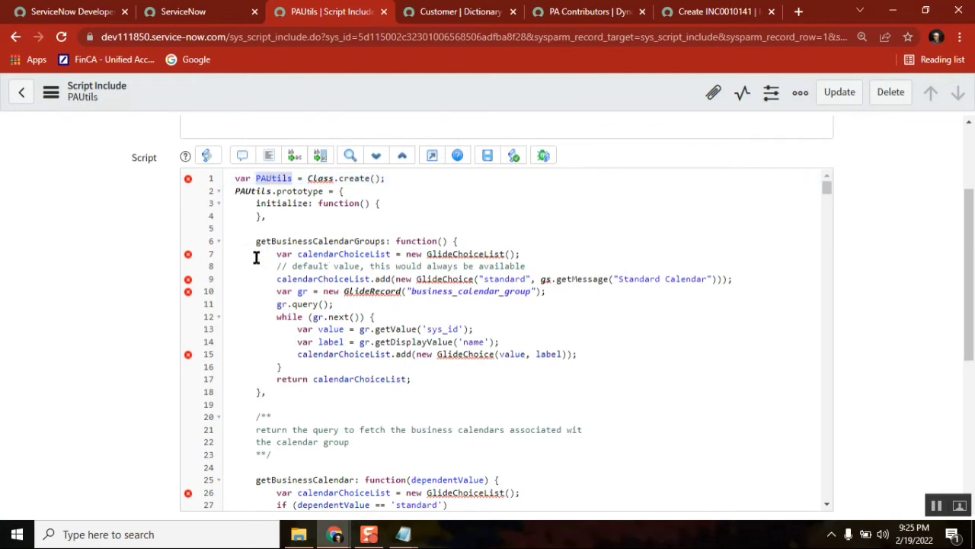
# Fold the getBusinessCalendarGroups, getBusinessCalendar, getCubes and getCollectionIDFromURI functions in the PAUtils script to examine its function list
pyautogui.click(219, 242)
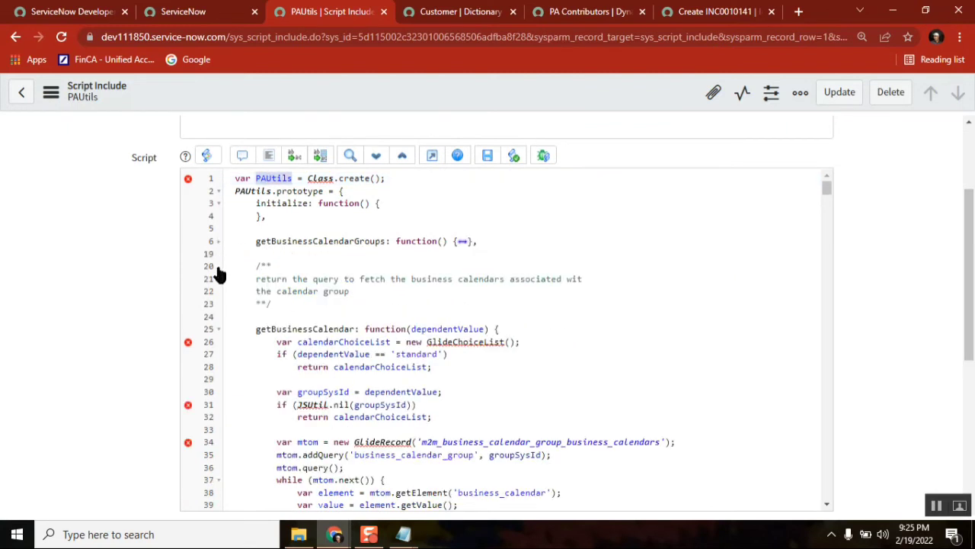
pyautogui.click(219, 267)
pyautogui.click(219, 292)
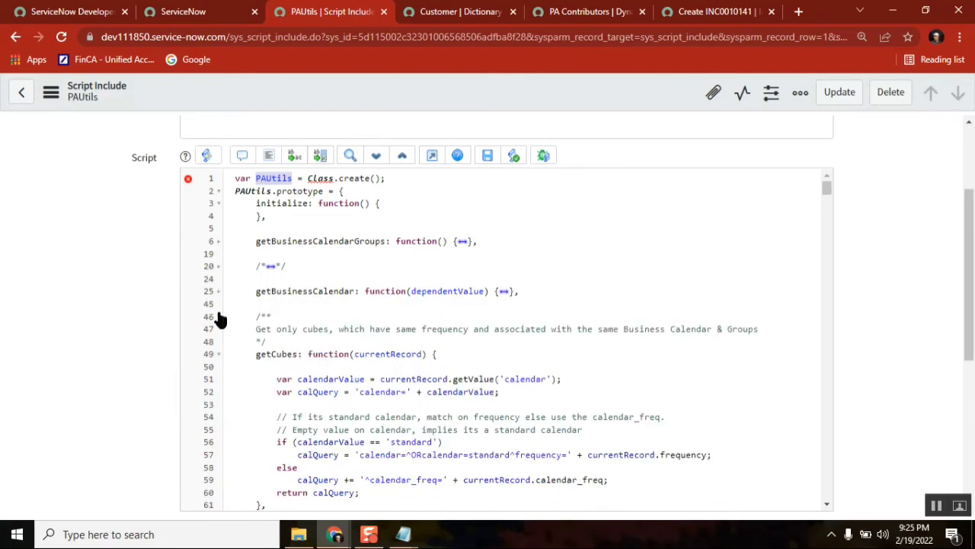
pyautogui.click(219, 317)
pyautogui.click(219, 330)
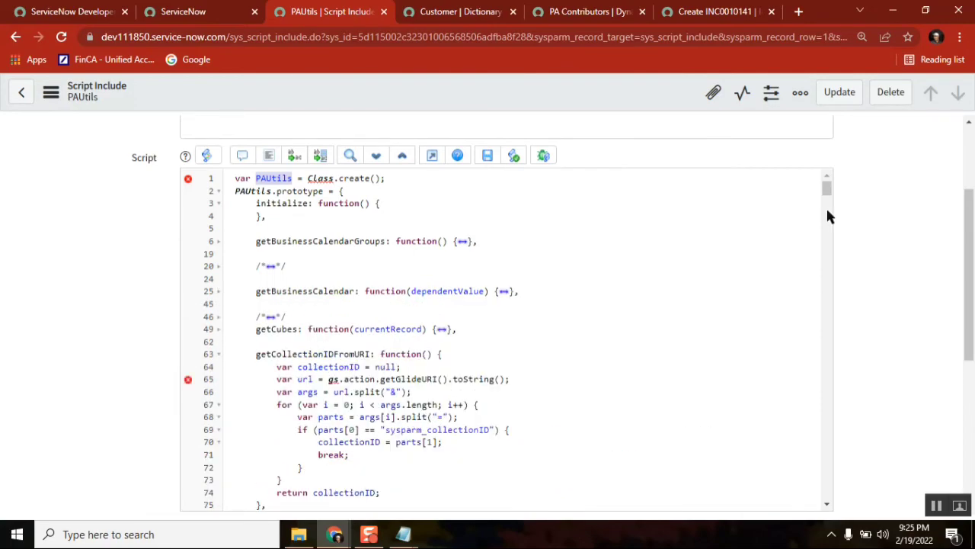
pyautogui.moveTo(828, 194)
pyautogui.mouseDown()
pyautogui.moveTo(846, 381)
pyautogui.moveTo(828, 507)
pyautogui.moveTo(827, 177)
pyautogui.mouseUp()
pyautogui.click(219, 266)
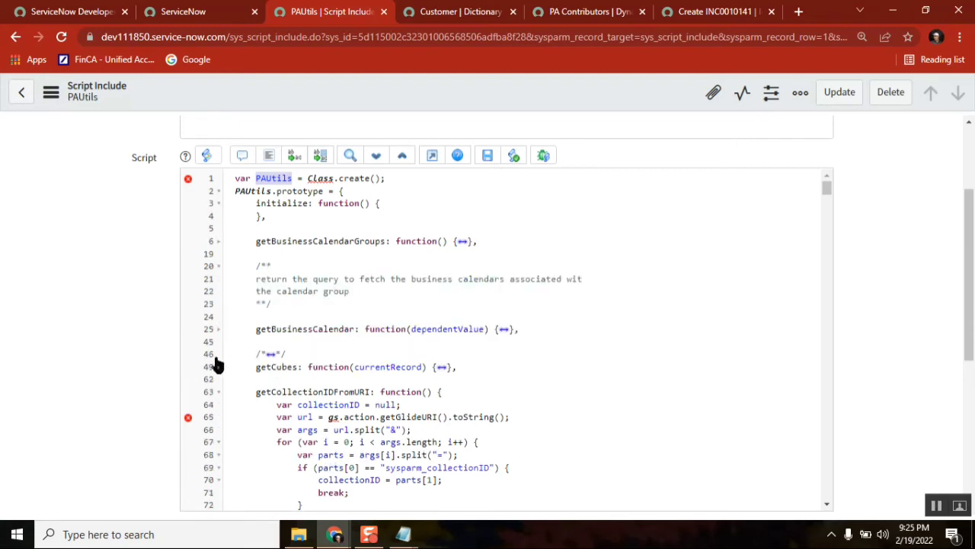
pyautogui.click(218, 392)
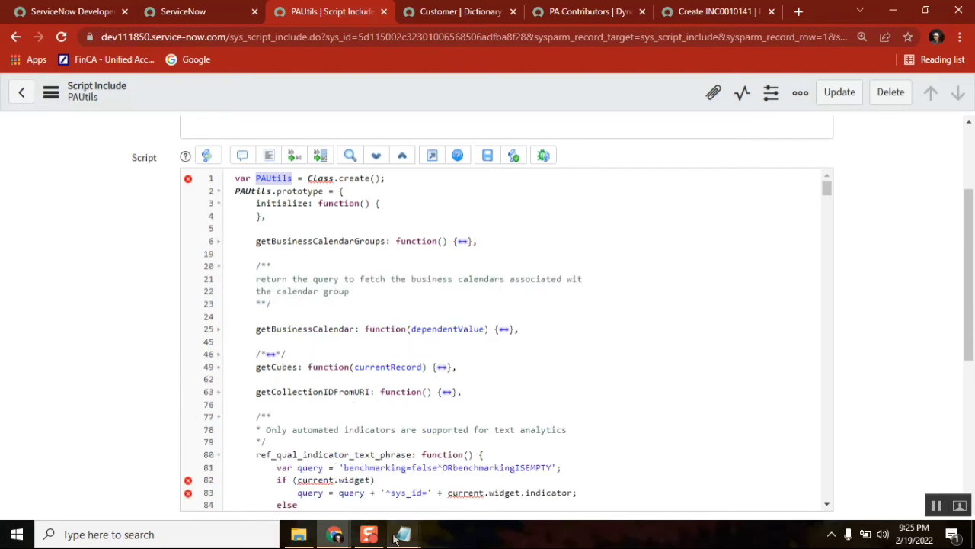
# Close the Class39_Script_includes notes in Notepad
pyautogui.moveTo(403, 534)
pyautogui.click(455, 462)
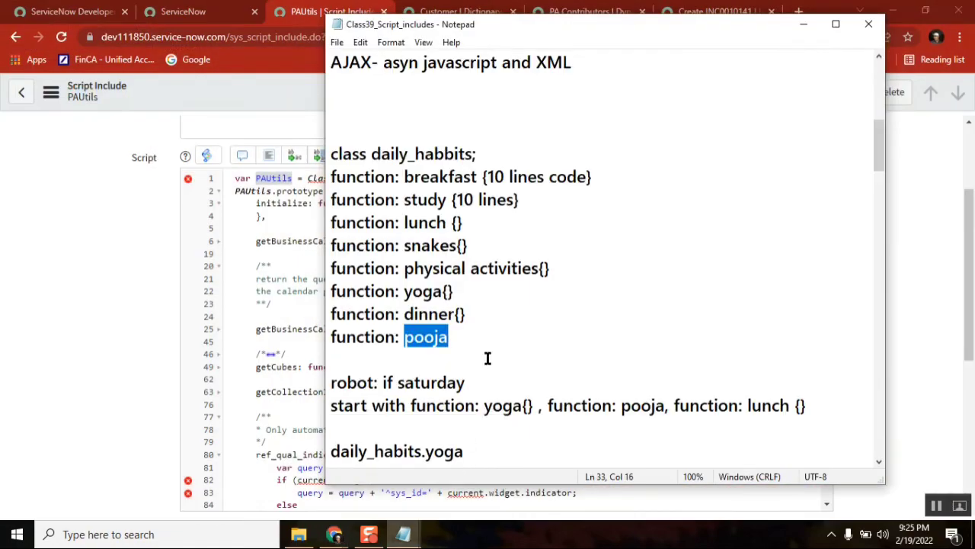
pyautogui.click(802, 23)
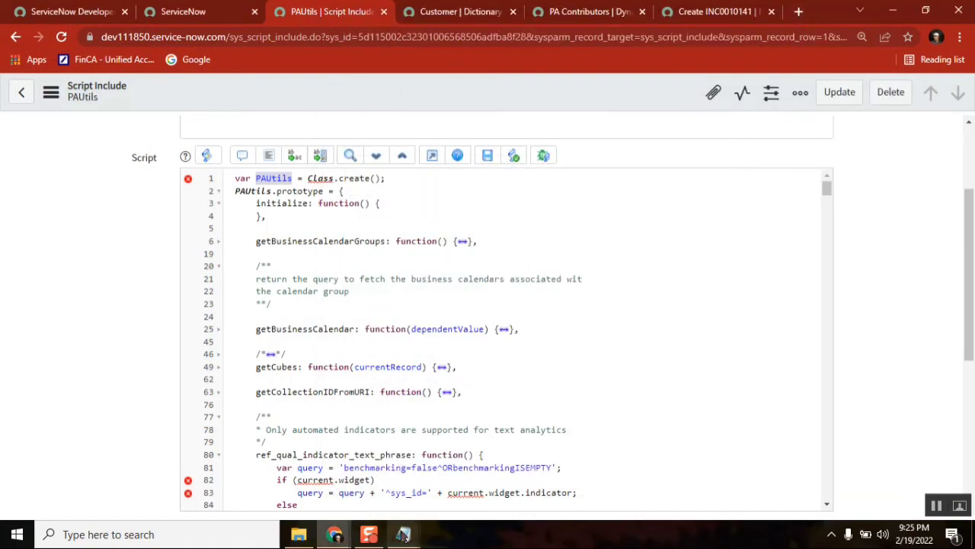
pyautogui.moveTo(403, 535)
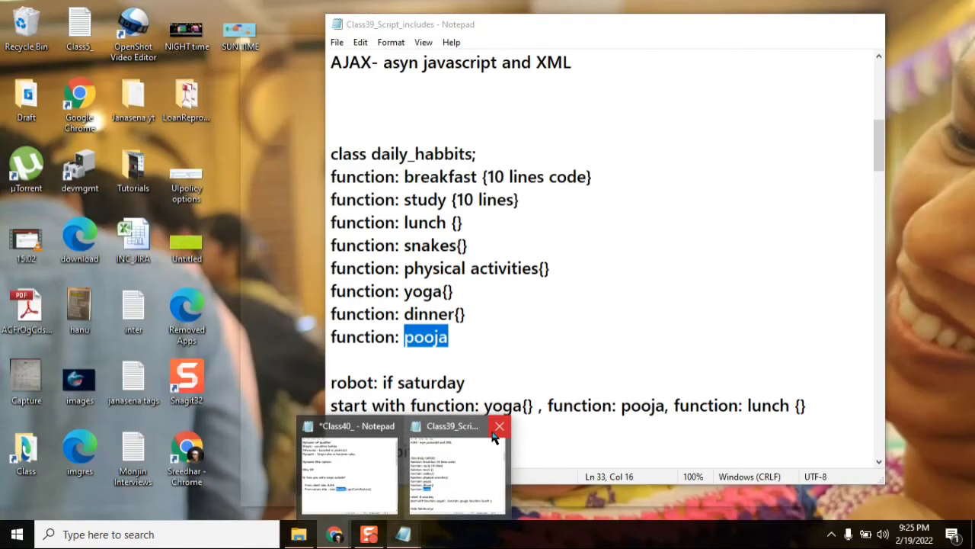
pyautogui.click(500, 425)
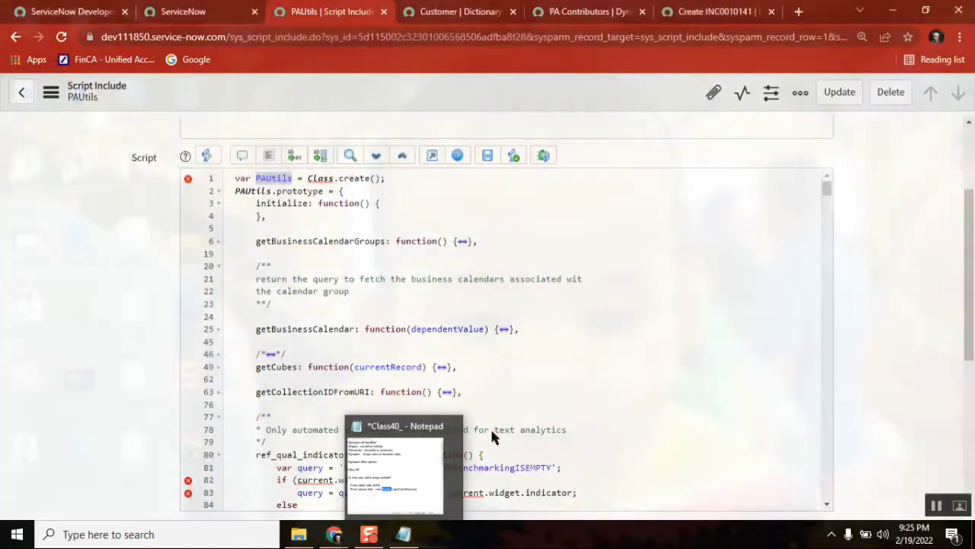
# Copy the function name getContributors from the server-side call line in the Class40_ Notepad notes and return to the PAUtils script include in Chrome
pyautogui.click(411, 457)
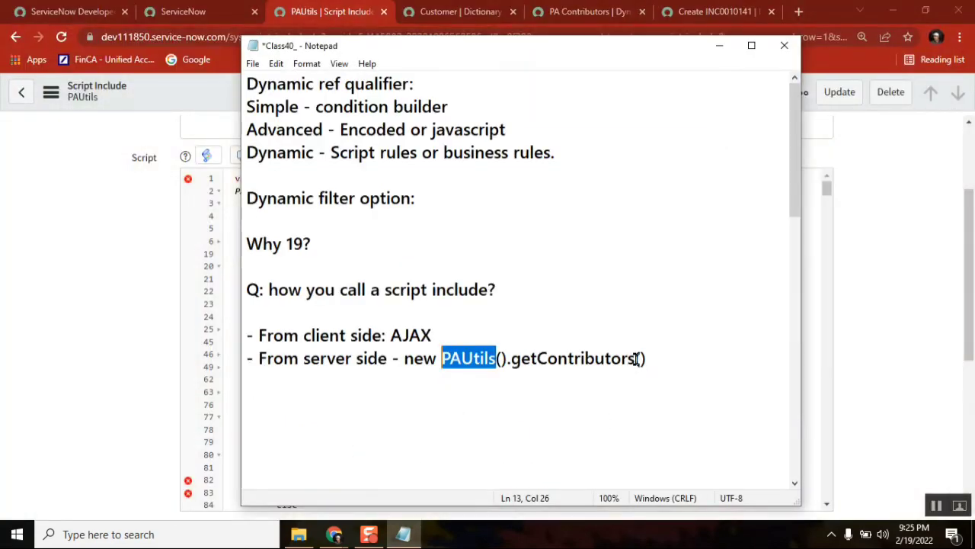
pyautogui.moveTo(634, 358); pyautogui.dragTo(513, 359)
pyautogui.hotkey('ctrl', 'c')
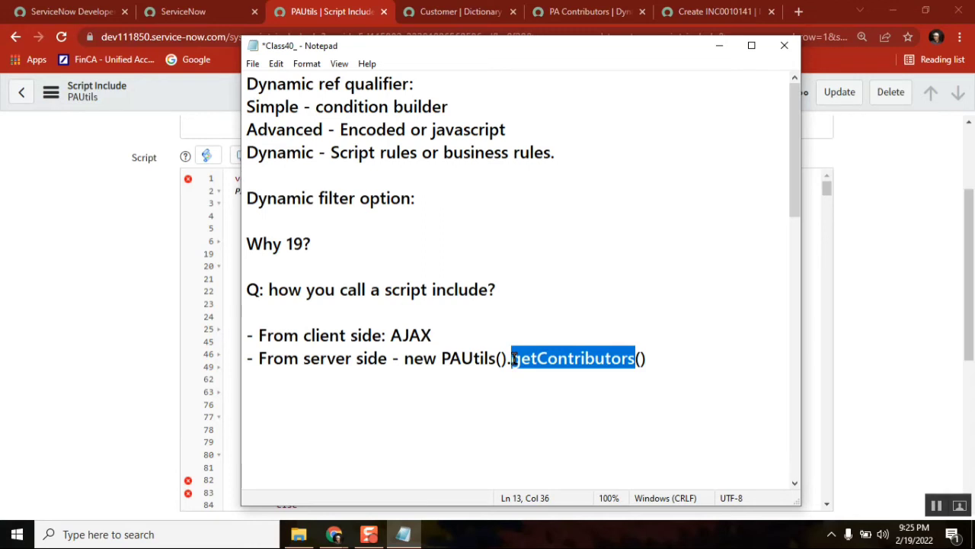
pyautogui.click(79, 262)
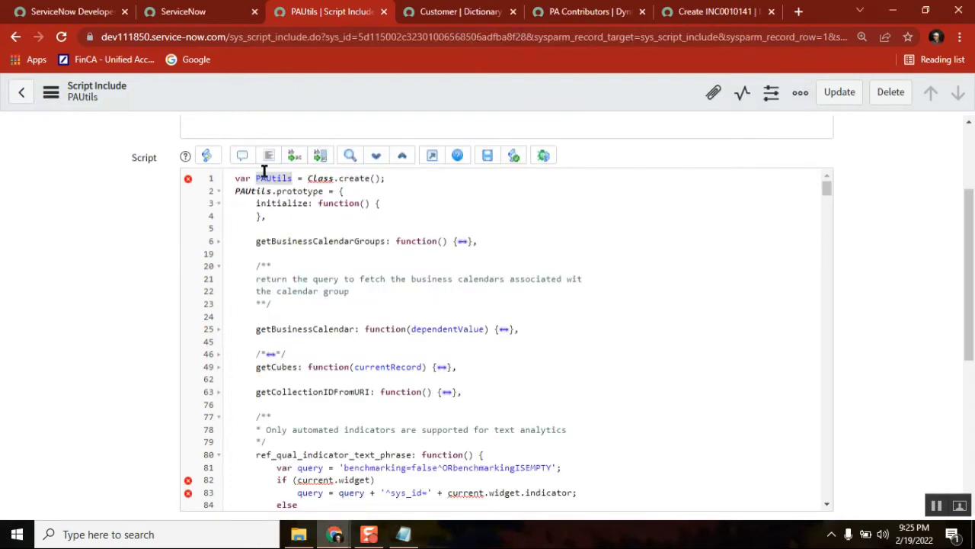
# Search the PAUtils script for getContributors and bring the whole function body into view
pyautogui.click(321, 229)
pyautogui.hotkey('ctrl', 'f')
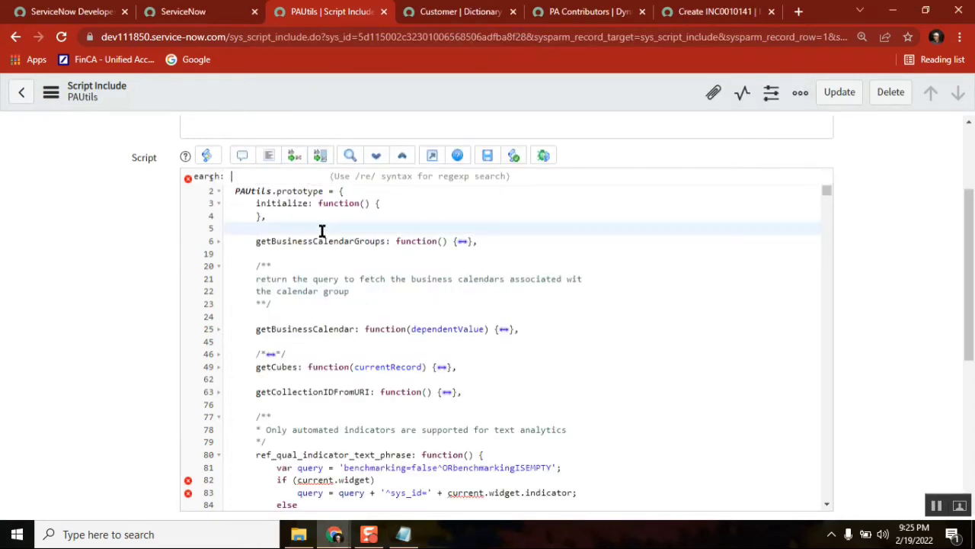
pyautogui.hotkey('ctrl', 'v')
pyautogui.press('Return')
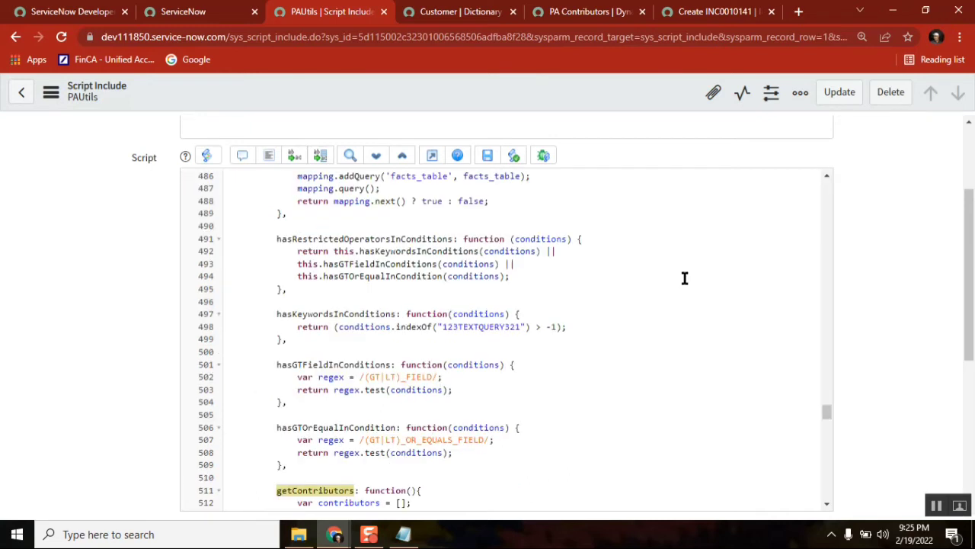
pyautogui.scroll(-2, 971, 248)
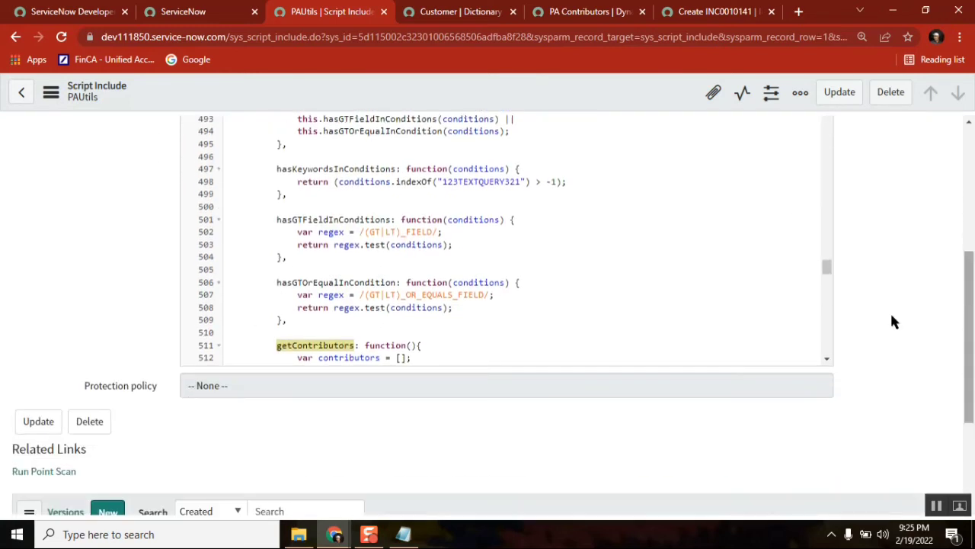
pyautogui.click(827, 360)
pyautogui.click(826, 360)
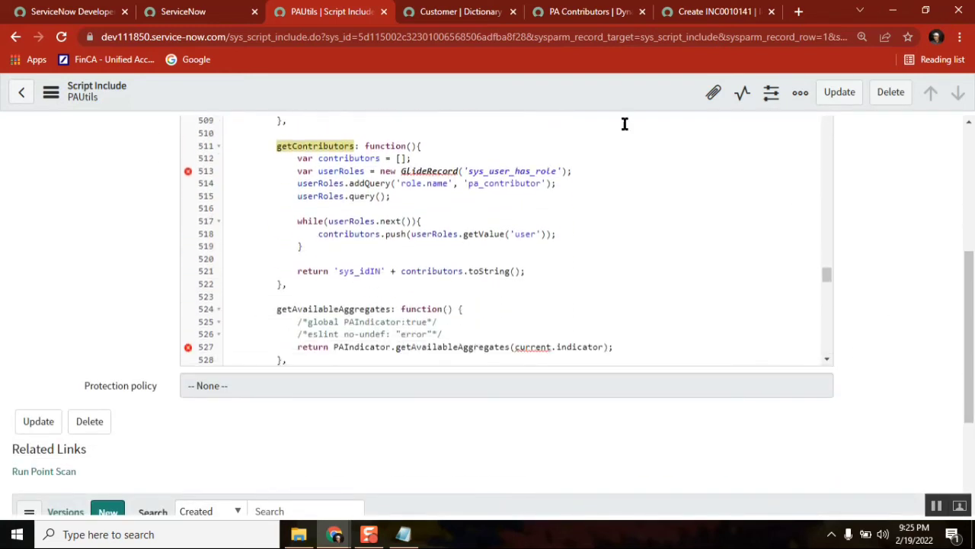
# Highlight getContributors() in the Script field of the PA Contributors dynamic filter option, and return to the PAUtils script include
pyautogui.click(585, 13)
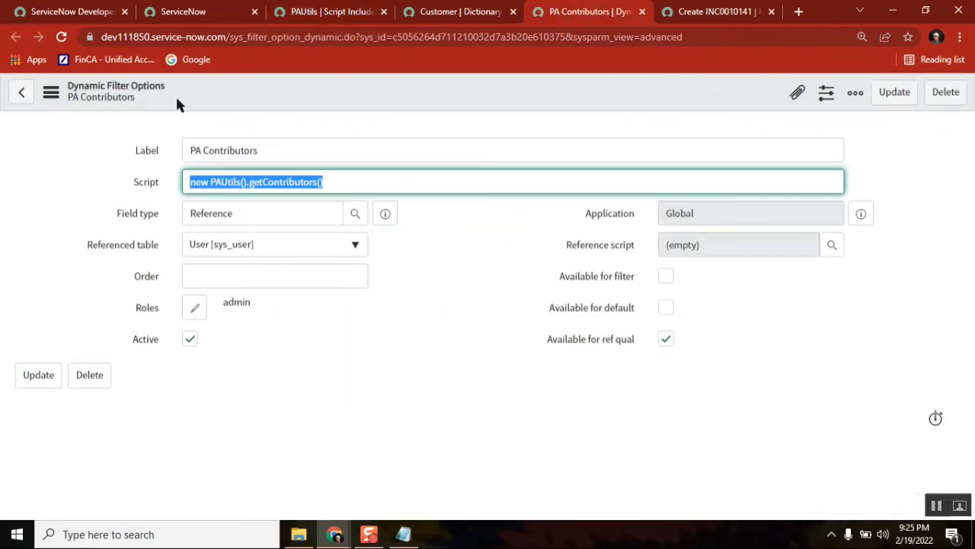
pyautogui.moveTo(343, 183); pyautogui.dragTo(252, 184)
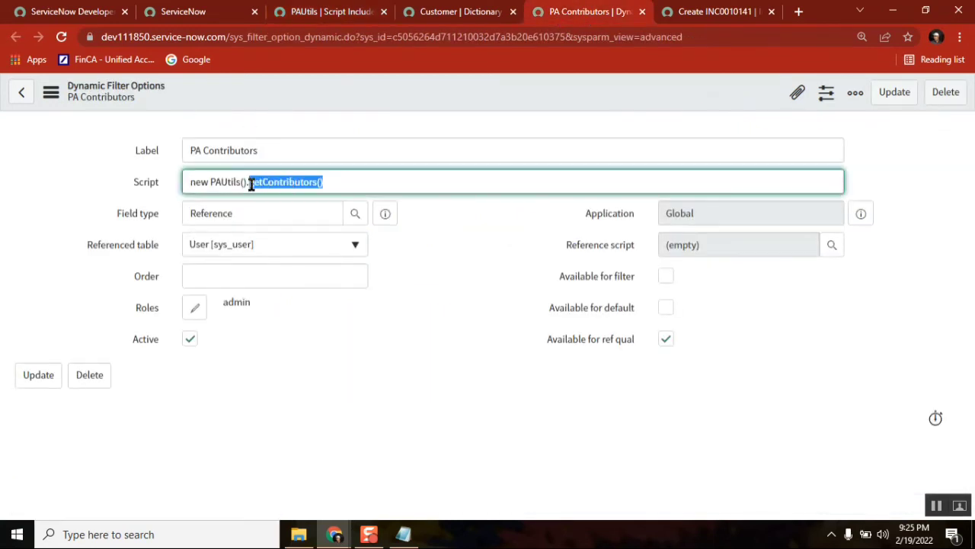
pyautogui.click(322, 16)
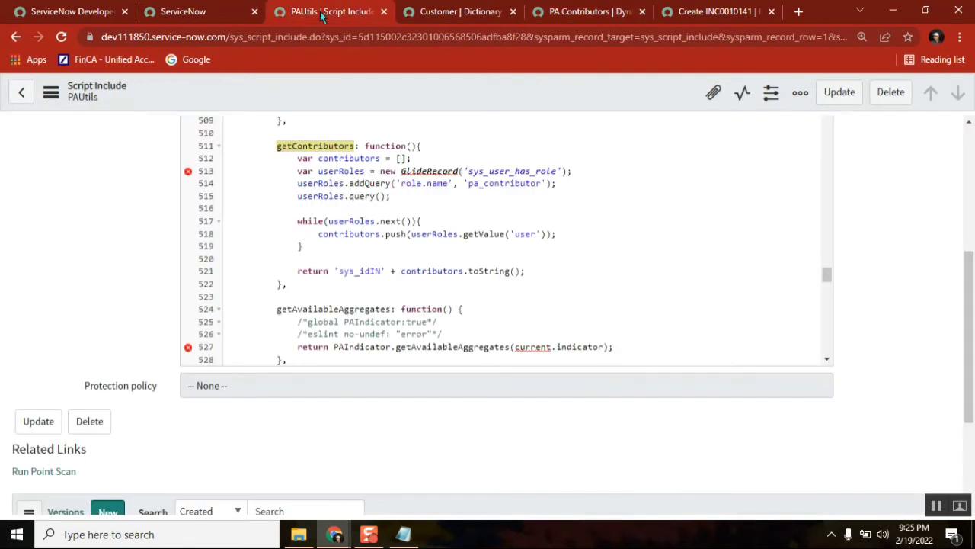
# Highlight and copy the table name sys_user_has_role from the GlideRecord line of getContributors
pyautogui.click(638, 209)
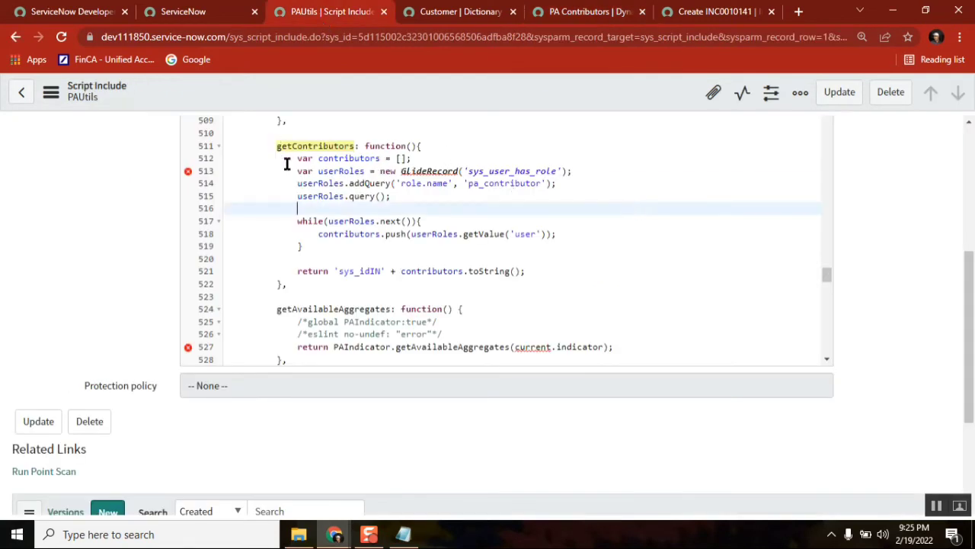
pyautogui.doubleClick(523, 170)
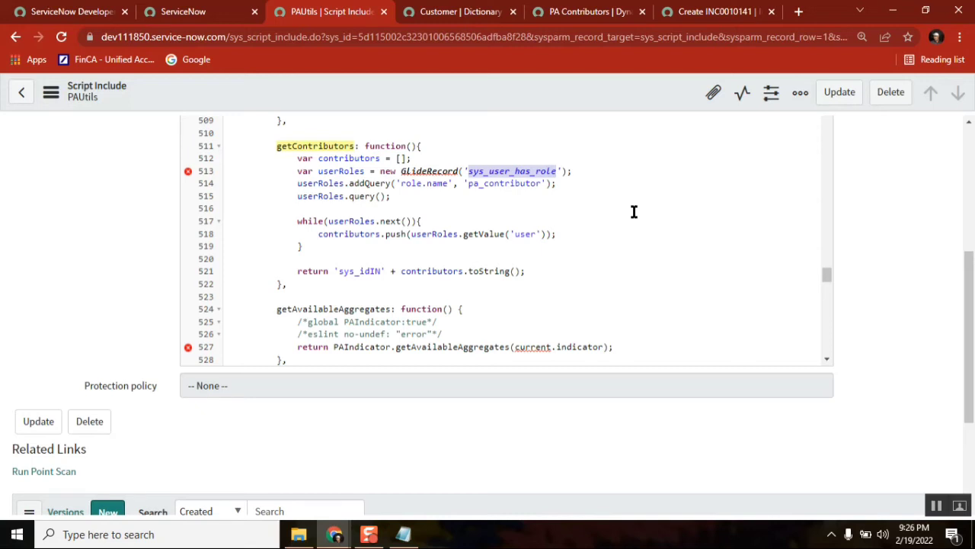
pyautogui.doubleClick(528, 171)
pyautogui.moveTo(561, 172); pyautogui.dragTo(462, 166)
pyautogui.hotkey('ctrl', 'c')
# Open the User Roles table list from the ServiceNow navigator with sys_user_has_role.LIST
pyautogui.click(210, 11)
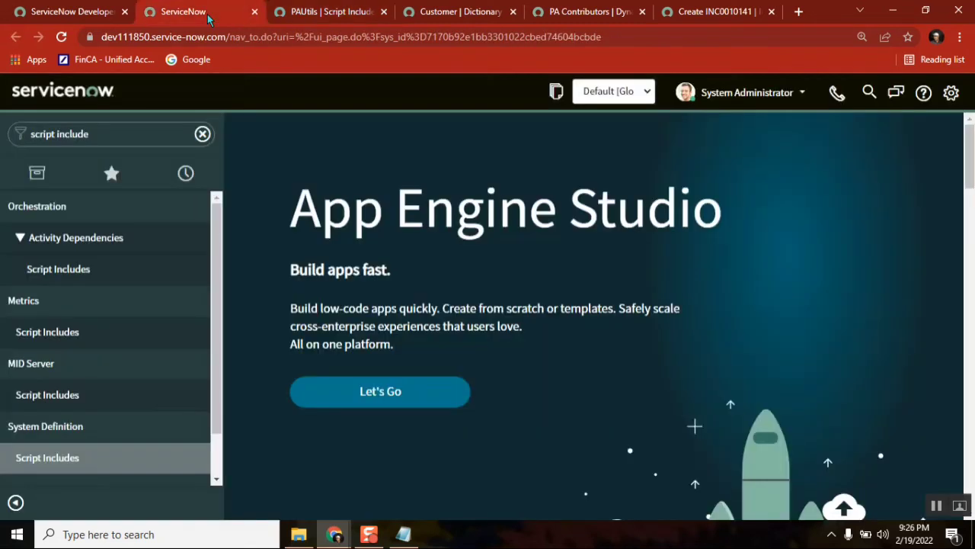
pyautogui.click(104, 133)
pyautogui.hotkey('ctrl', 'v')
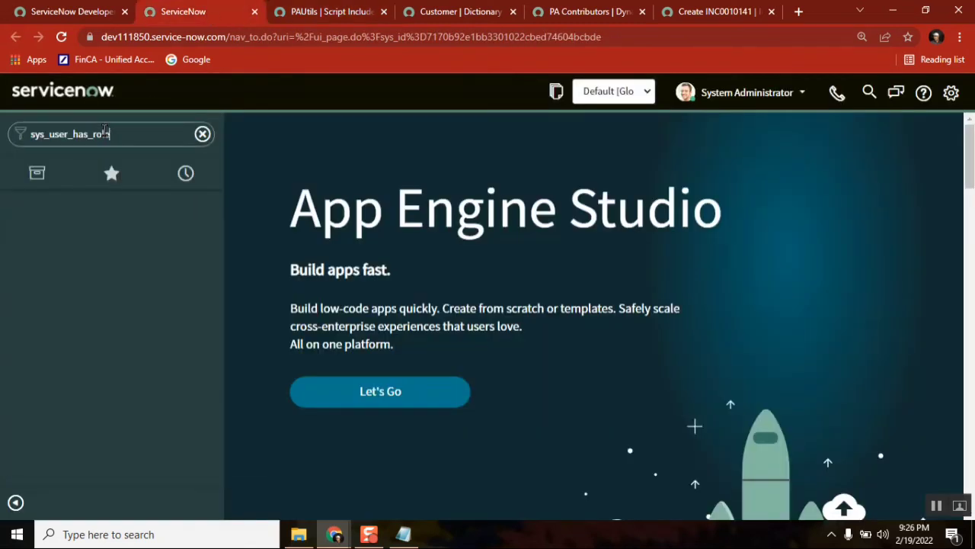
pyautogui.write('.LIST')
pyautogui.press('Return')
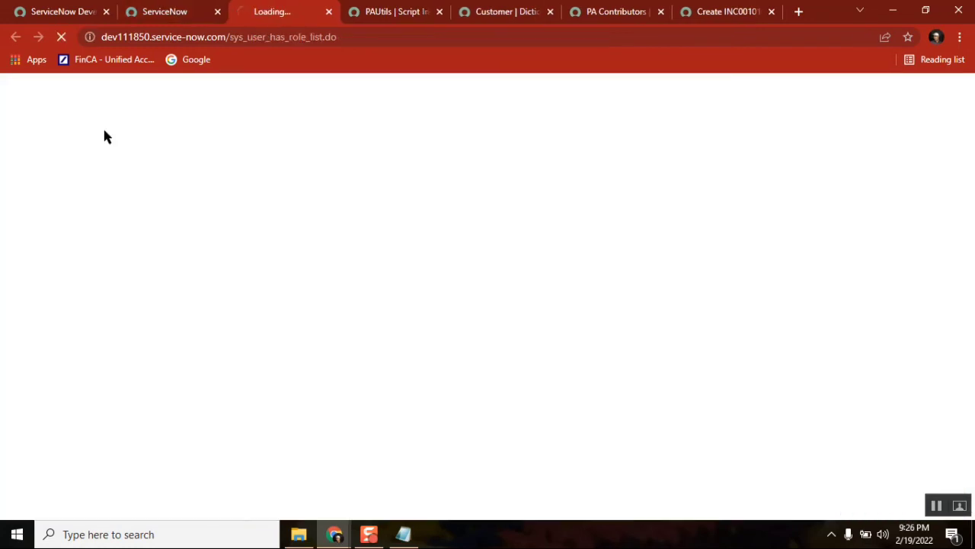
# Compare the User Roles list with the GlideRecord query in the getContributors function
pyautogui.click(406, 13)
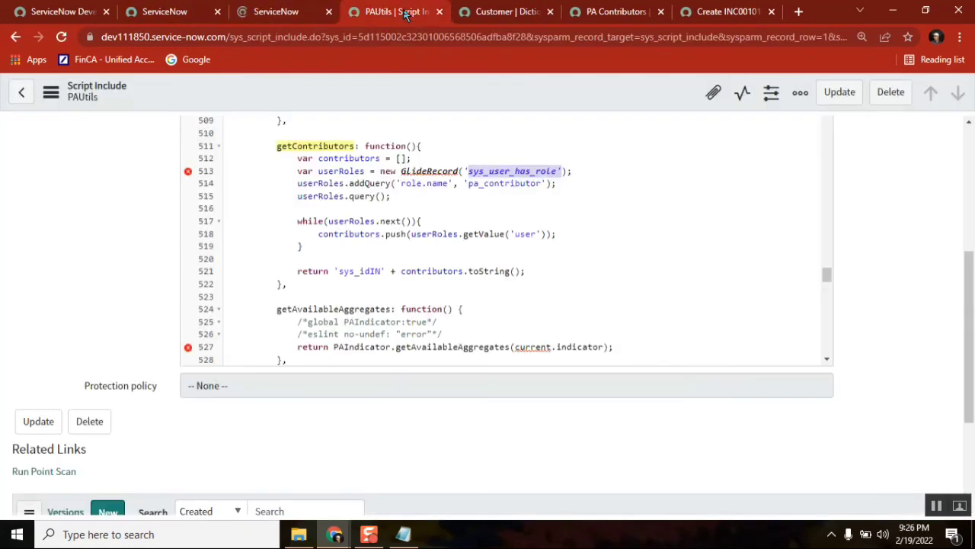
pyautogui.click(268, 14)
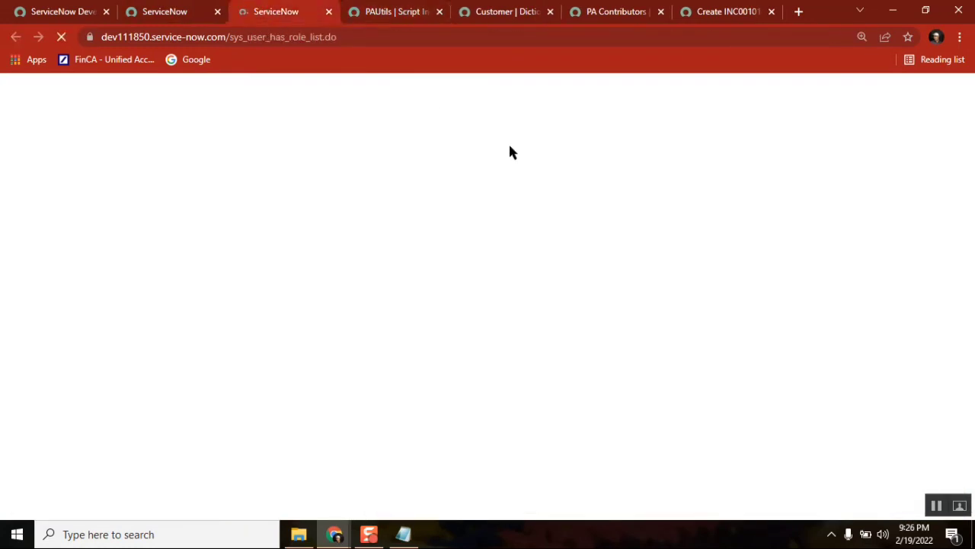
pyautogui.click(398, 14)
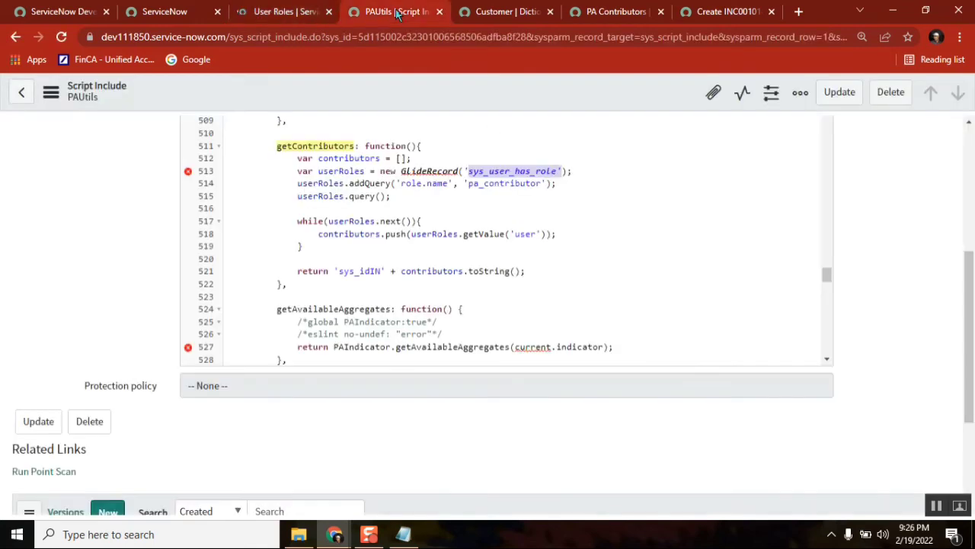
pyautogui.click(271, 12)
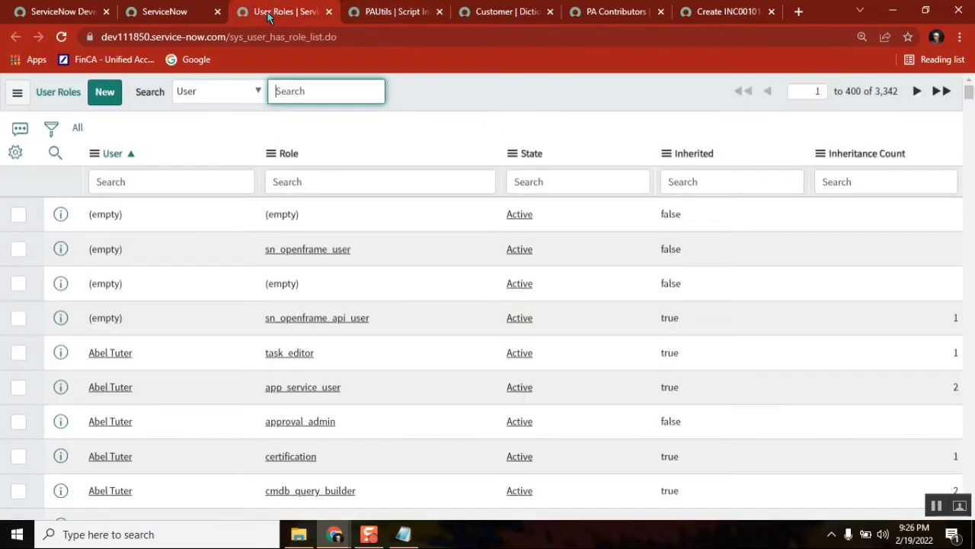
pyautogui.click(386, 13)
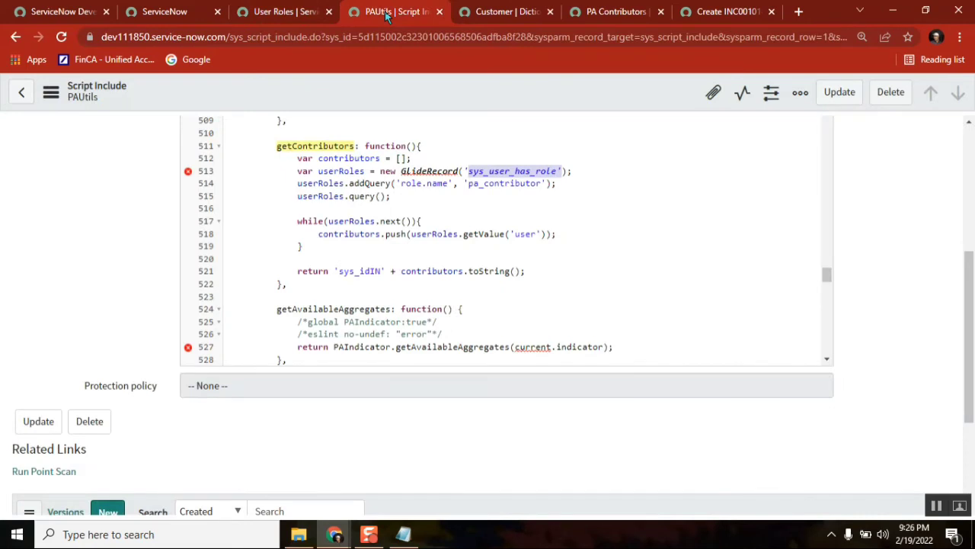
pyautogui.click(284, 12)
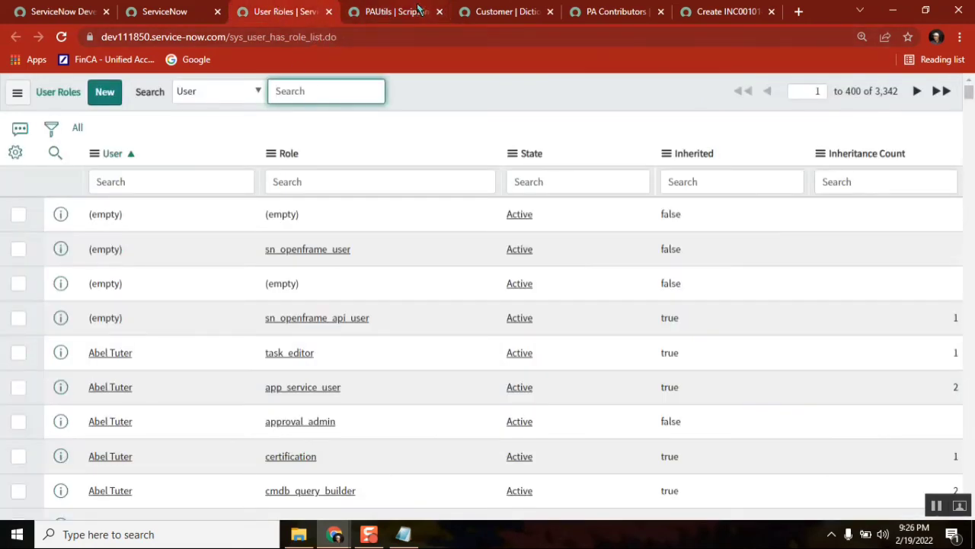
# Highlight role.name and copy the role name pa_contributor from the addQuery line of getContributors
pyautogui.click(398, 13)
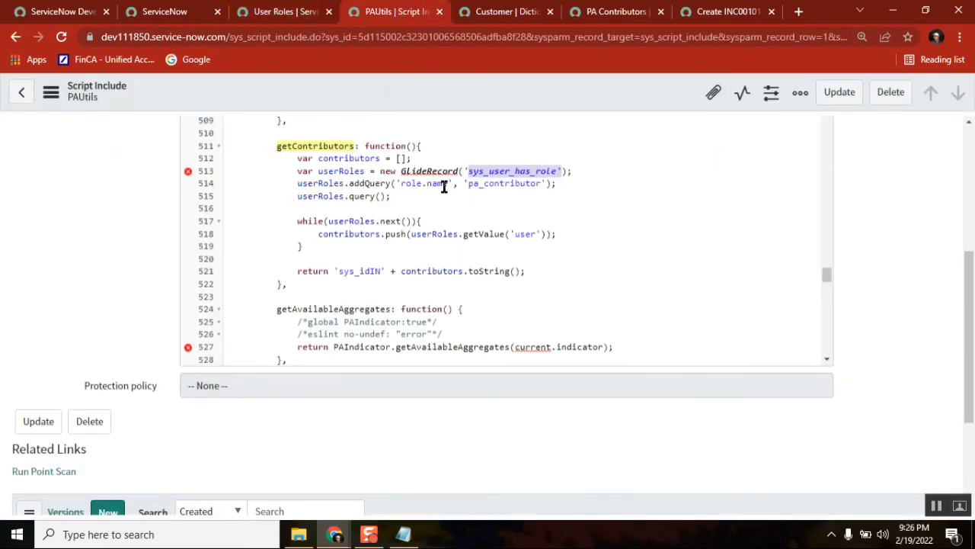
pyautogui.moveTo(448, 183); pyautogui.dragTo(401, 183)
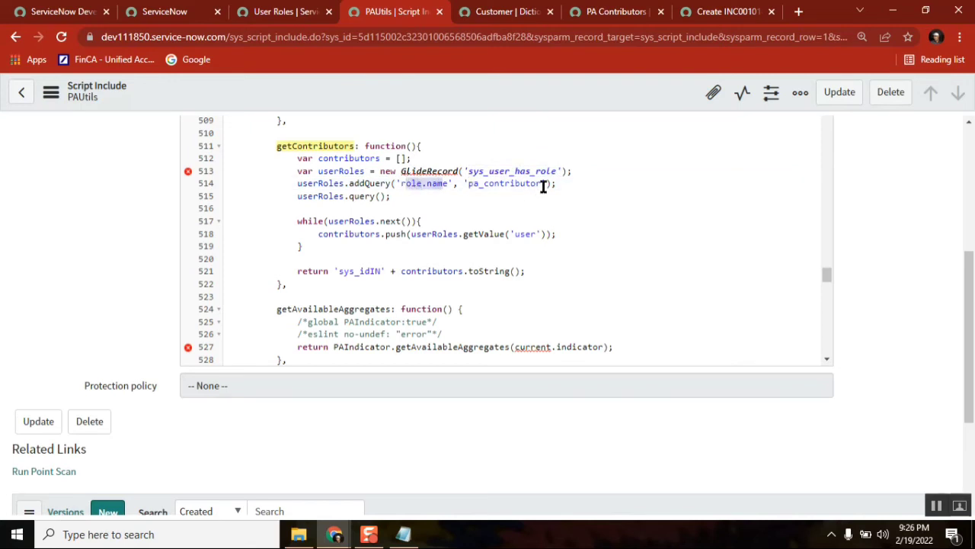
pyautogui.moveTo(542, 184); pyautogui.dragTo(465, 185)
pyautogui.hotkey('ctrl', 'c')
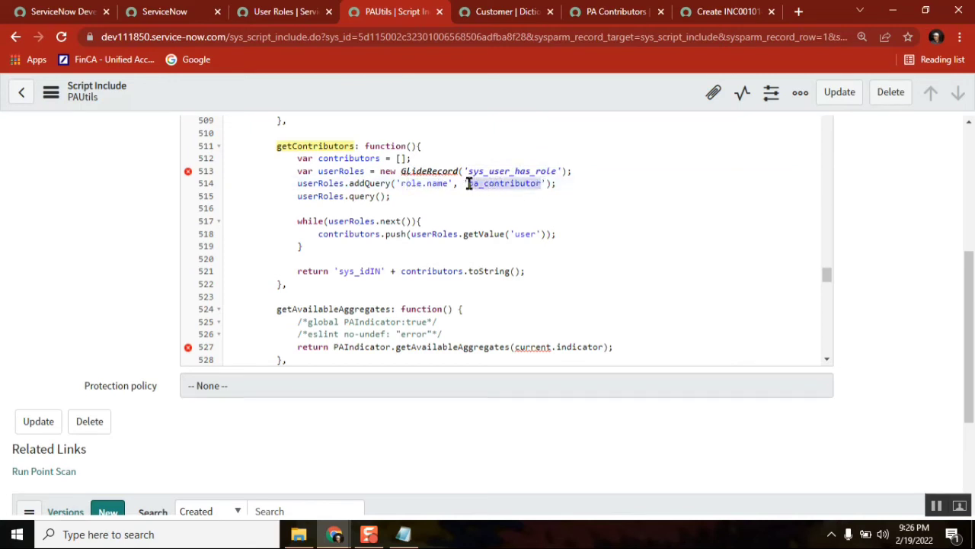
# Filter the User Roles list to entries whose role name starts with pa_contributor
pyautogui.click(285, 16)
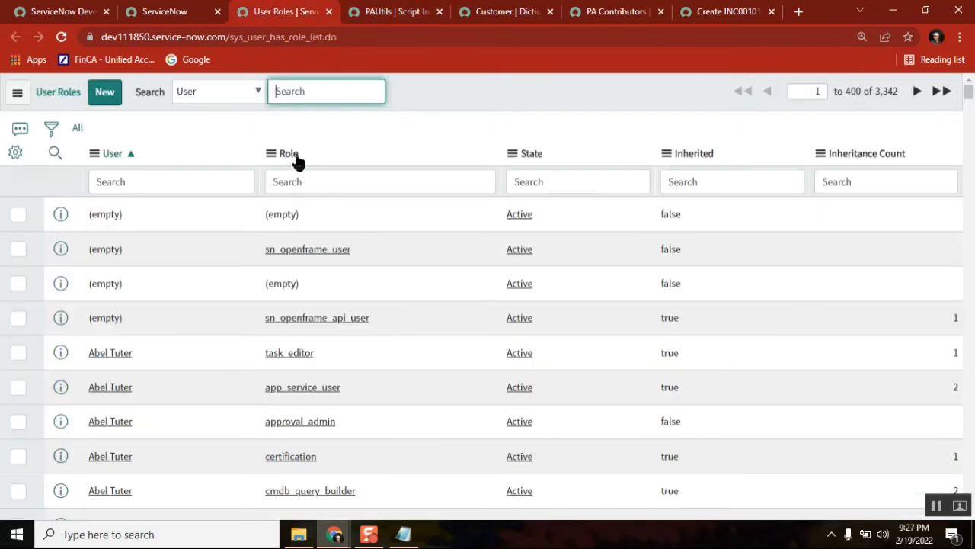
pyautogui.click(318, 187)
pyautogui.hotkey('ctrl', 'v')
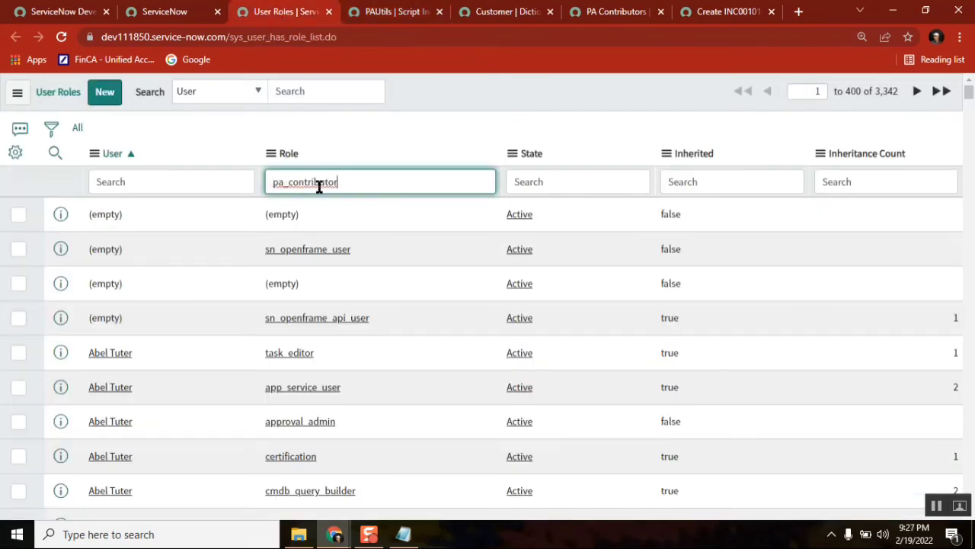
pyautogui.press('Return')
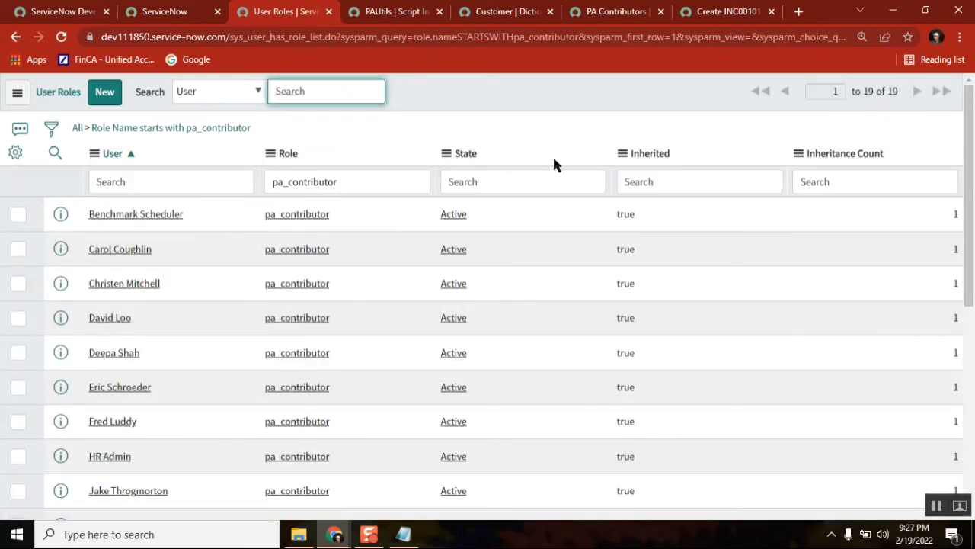
# Open the pa_contributor role record in a separate browser tab and show its related Users list
pyautogui.middleClick(307, 221)
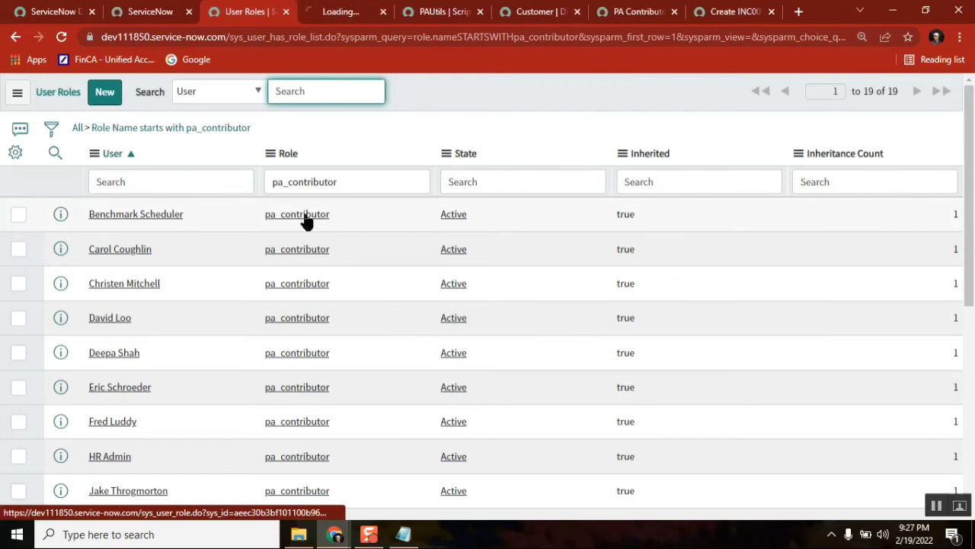
pyautogui.click(347, 21)
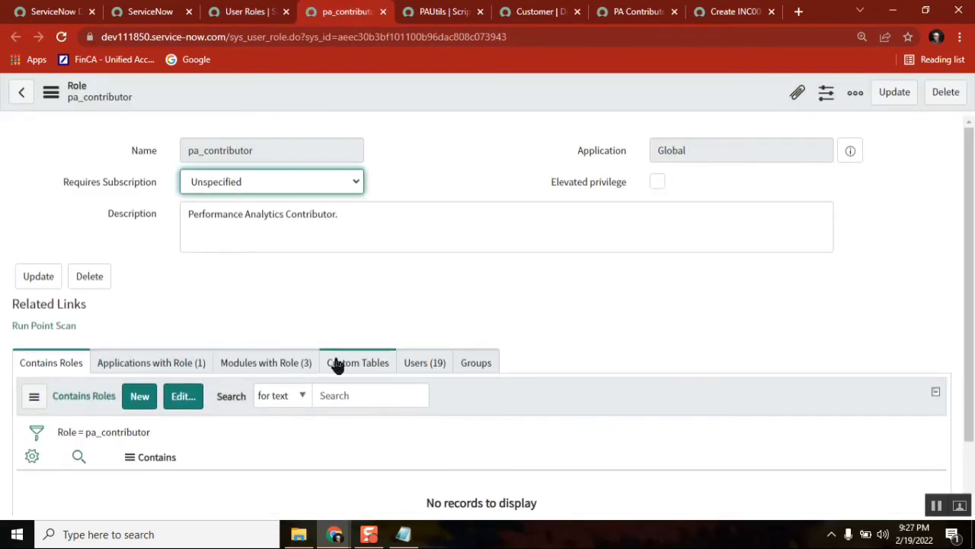
pyautogui.click(427, 367)
pyautogui.moveTo(973, 169); pyautogui.dragTo(971, 131)
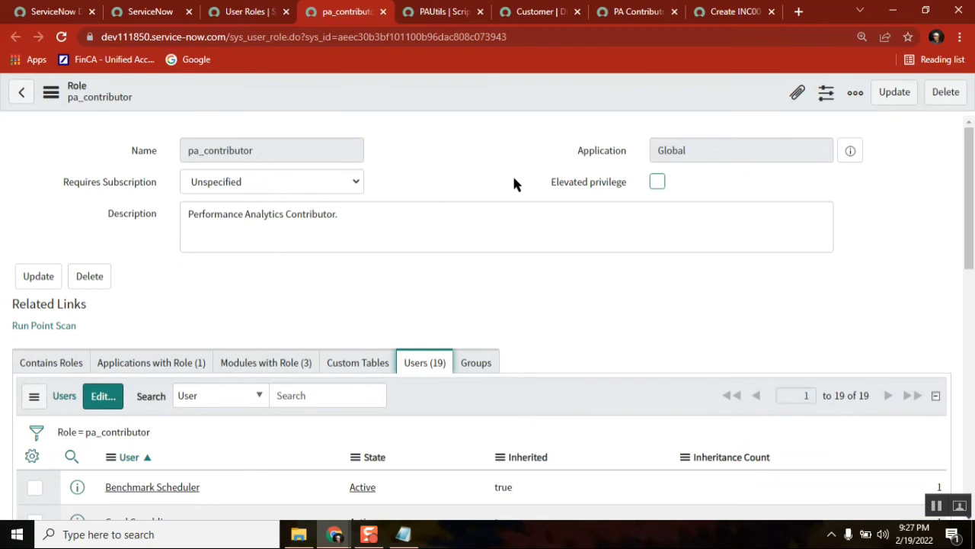
# Compare the getContributors query with the User Roles list and highlight its pa_contributor role filter
pyautogui.click(438, 11)
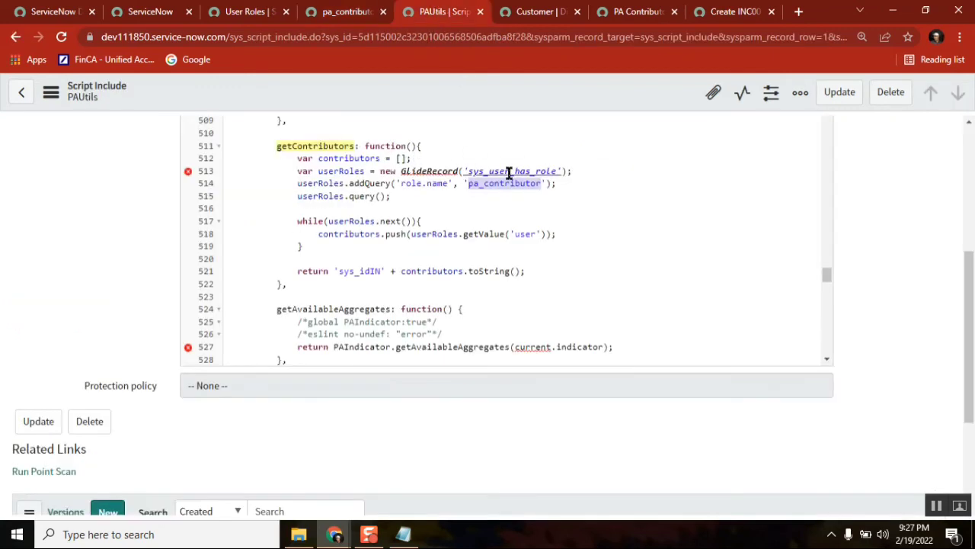
pyautogui.click(245, 11)
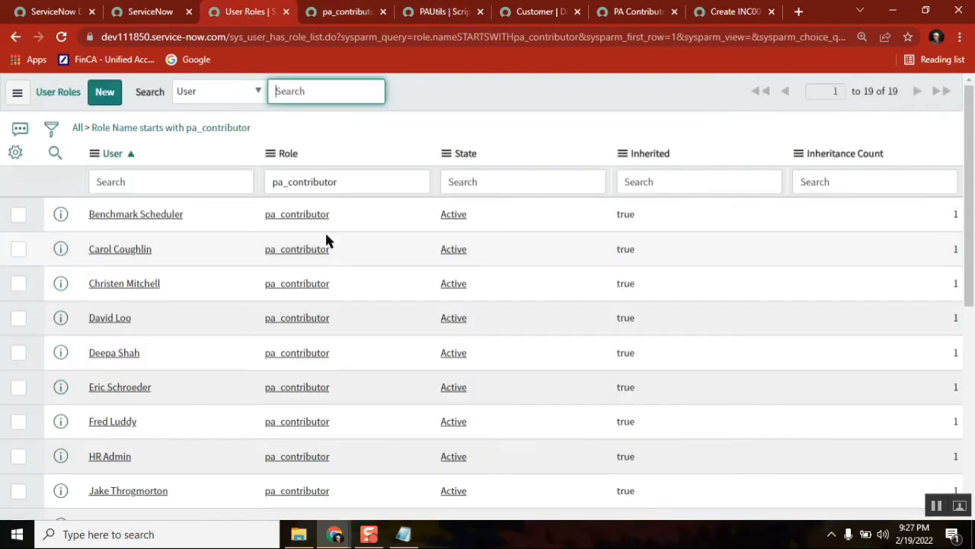
pyautogui.doubleClick(297, 182)
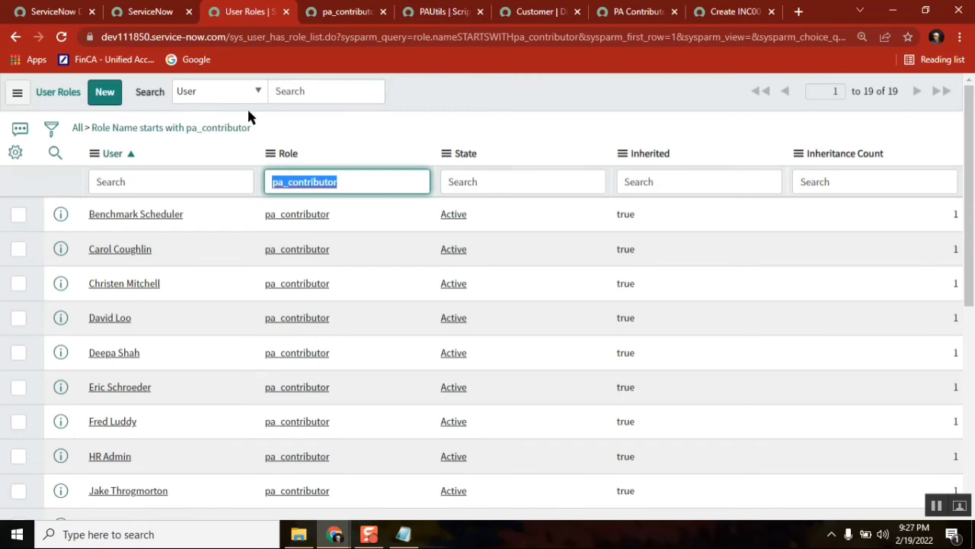
# Trace the while loop in getContributors, highlighting userRoles, push, the user field and the contributors array
pyautogui.click(440, 11)
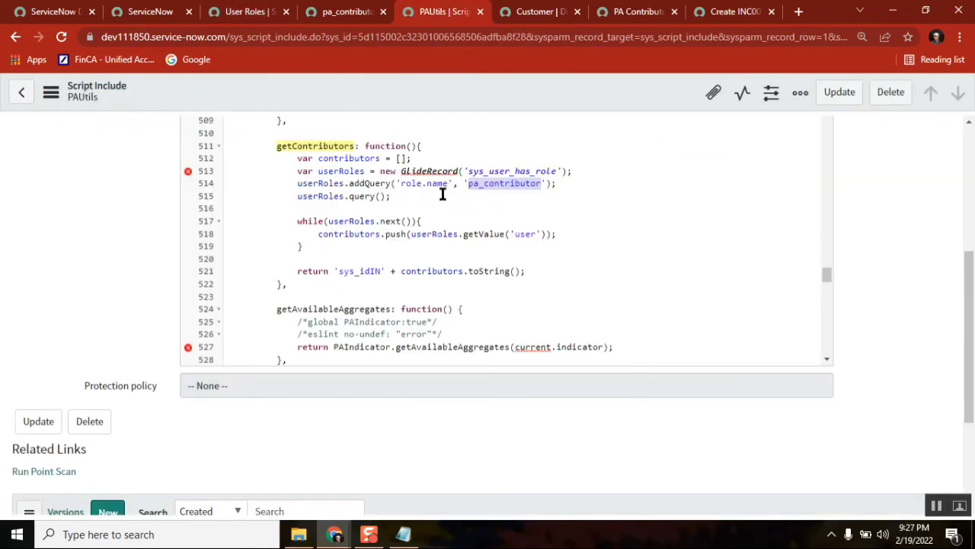
pyautogui.click(357, 183)
pyautogui.click(329, 195)
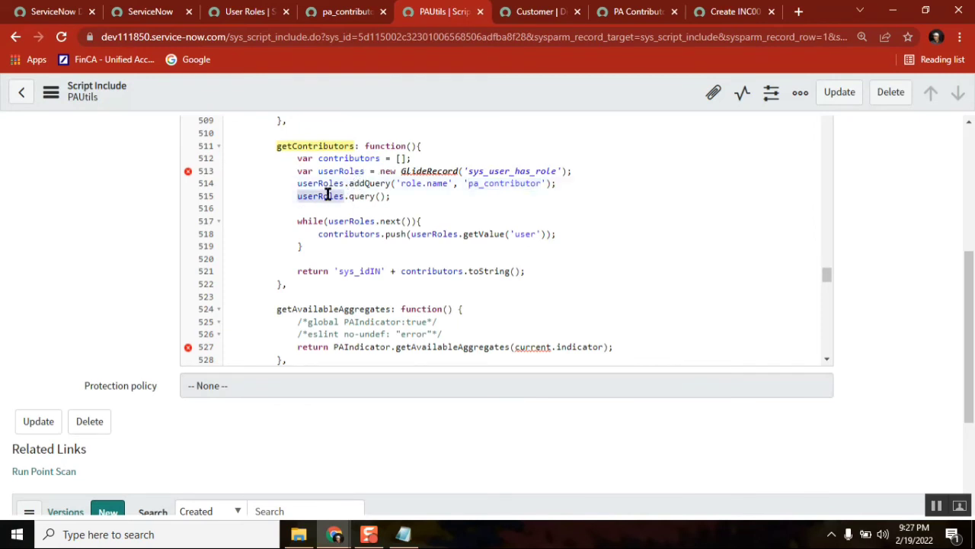
pyautogui.click(310, 213)
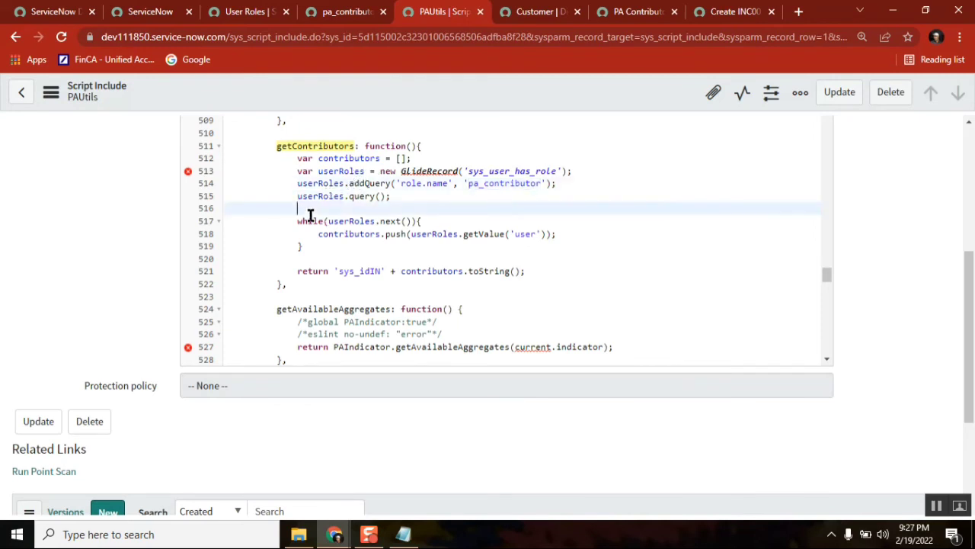
pyautogui.doubleClick(398, 234)
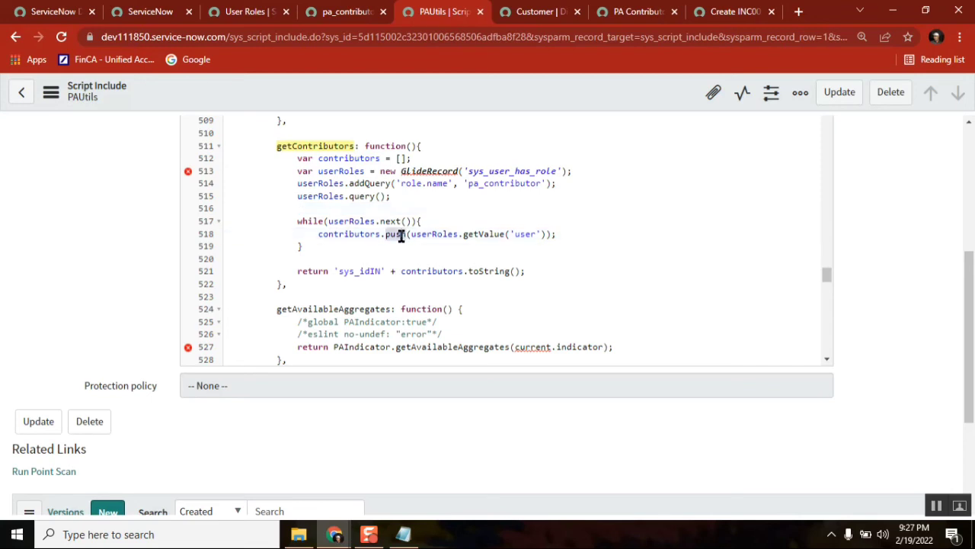
pyautogui.doubleClick(524, 234)
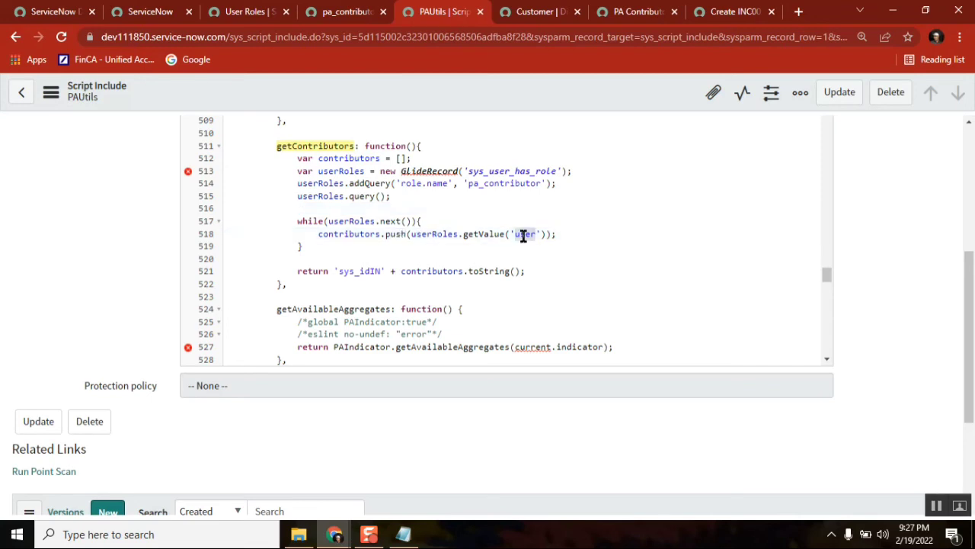
pyautogui.doubleClick(355, 159)
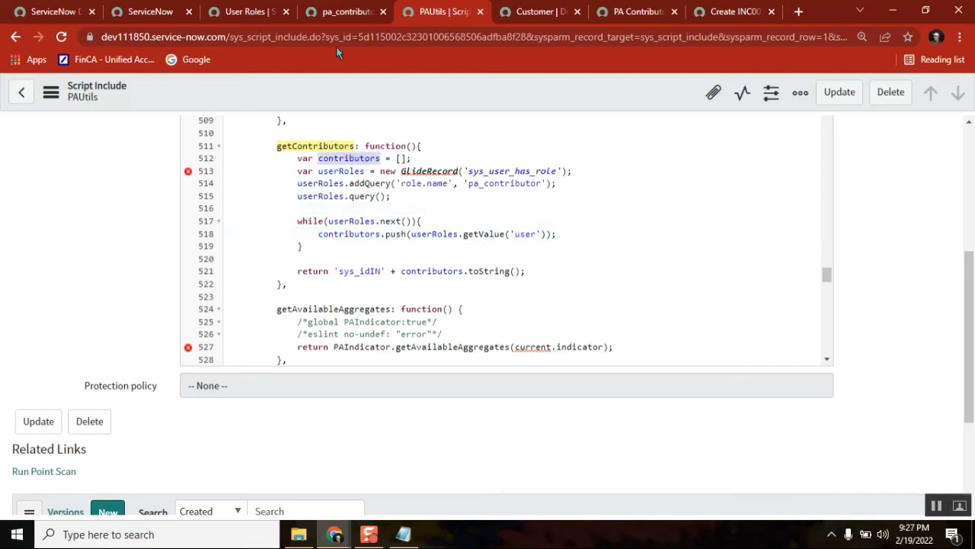
# Review the users in the filtered User Roles list down to its last entry
pyautogui.click(250, 11)
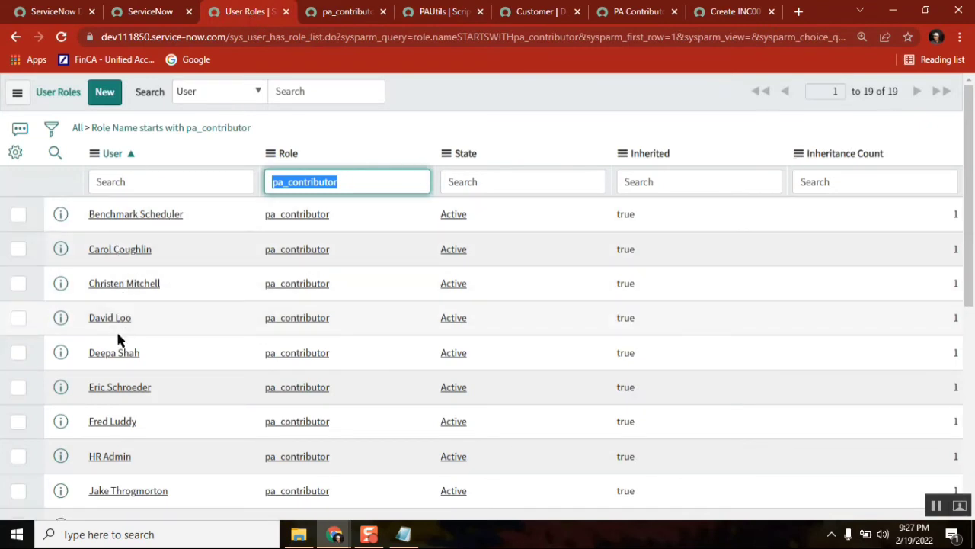
pyautogui.moveTo(970, 157); pyautogui.dragTo(974, 358)
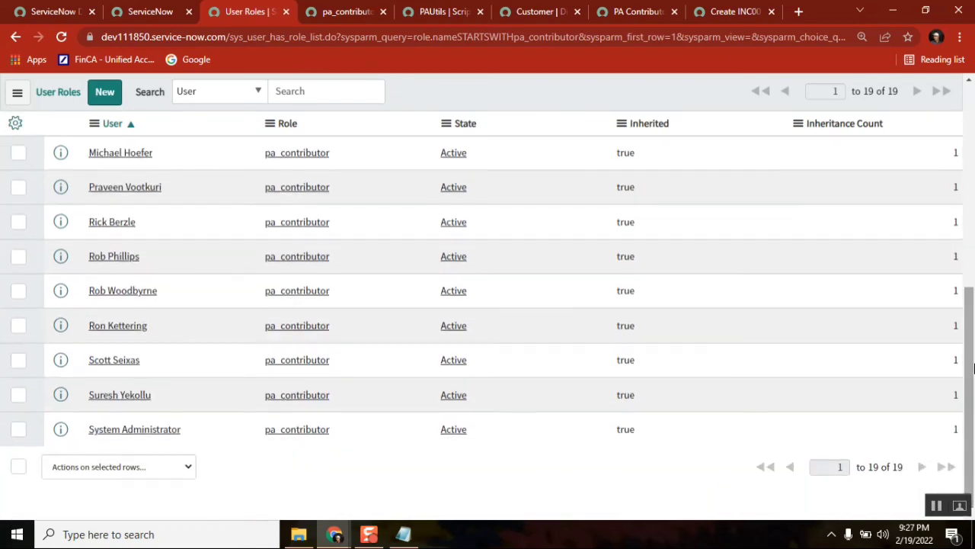
pyautogui.click(326, 13)
# Highlight the sys_idIN and contributors parts of the return statement in getContributors, then the whole function
pyautogui.click(444, 12)
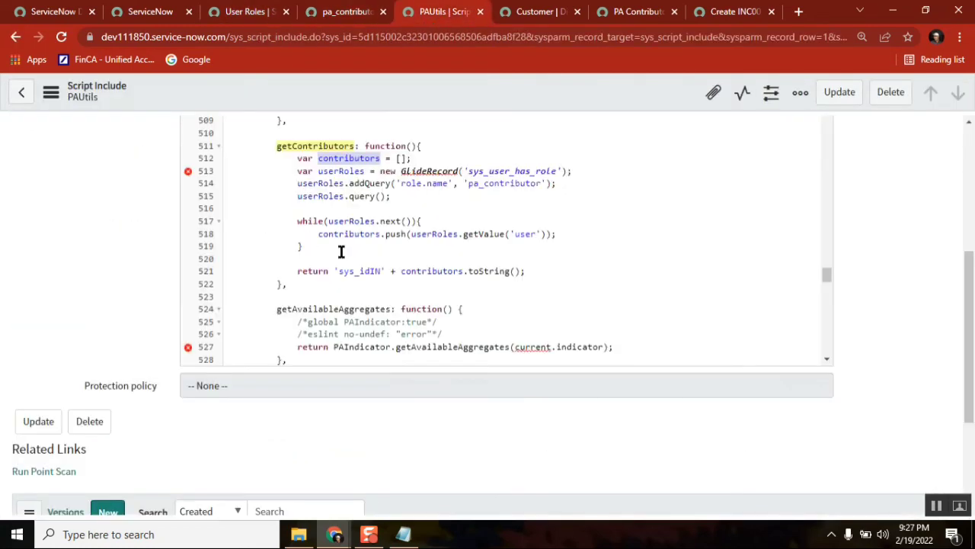
pyautogui.doubleClick(310, 271)
pyautogui.doubleClick(359, 271)
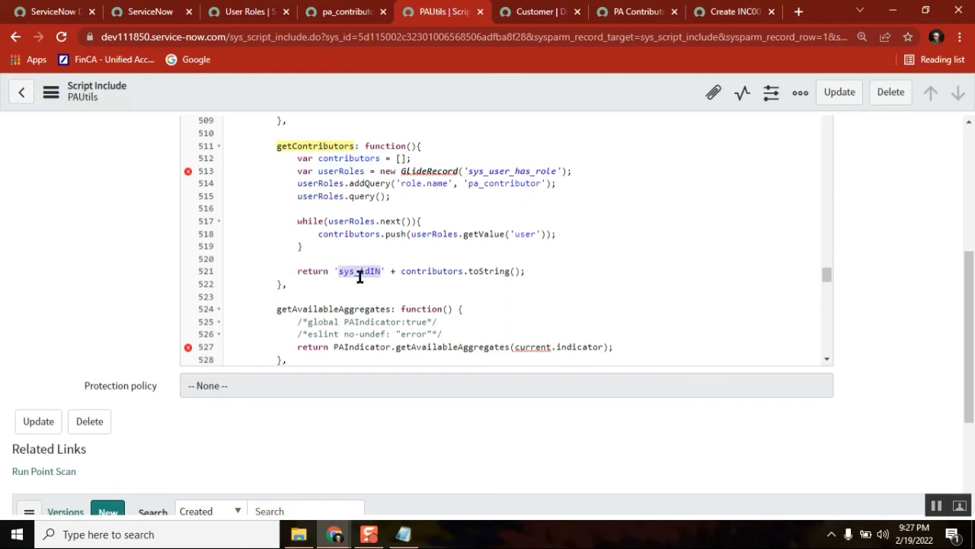
pyautogui.moveTo(531, 272); pyautogui.dragTo(298, 271)
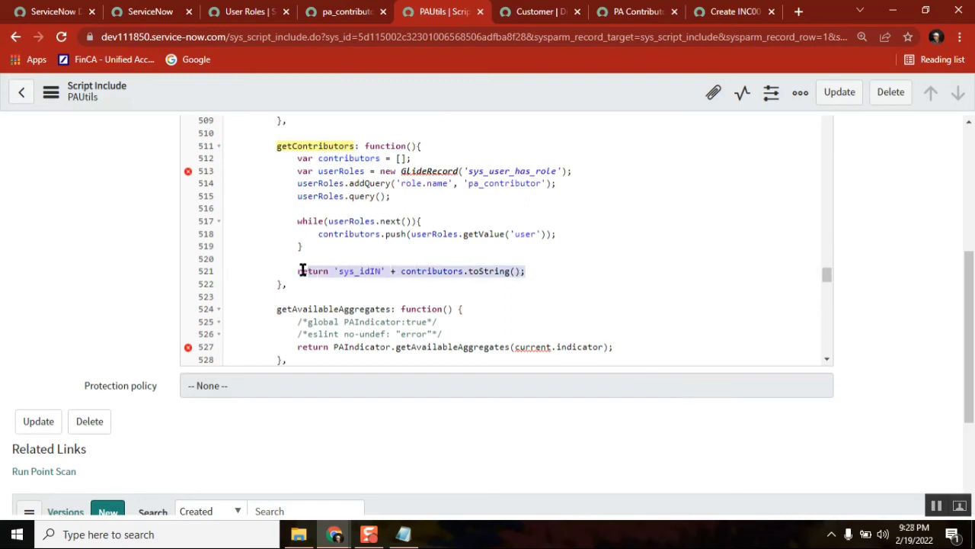
pyautogui.doubleClick(437, 271)
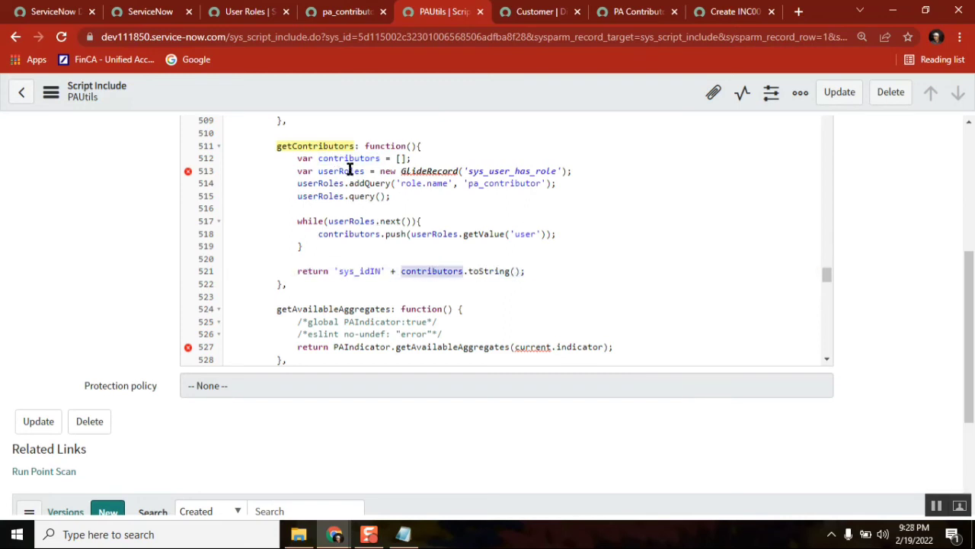
pyautogui.doubleClick(306, 270)
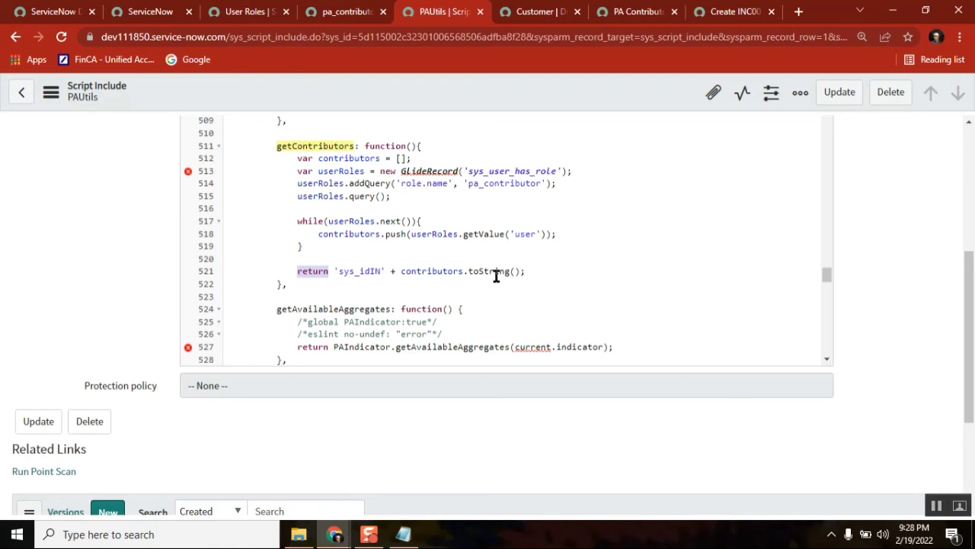
pyautogui.click(564, 272)
pyautogui.moveTo(318, 283); pyautogui.dragTo(280, 144)
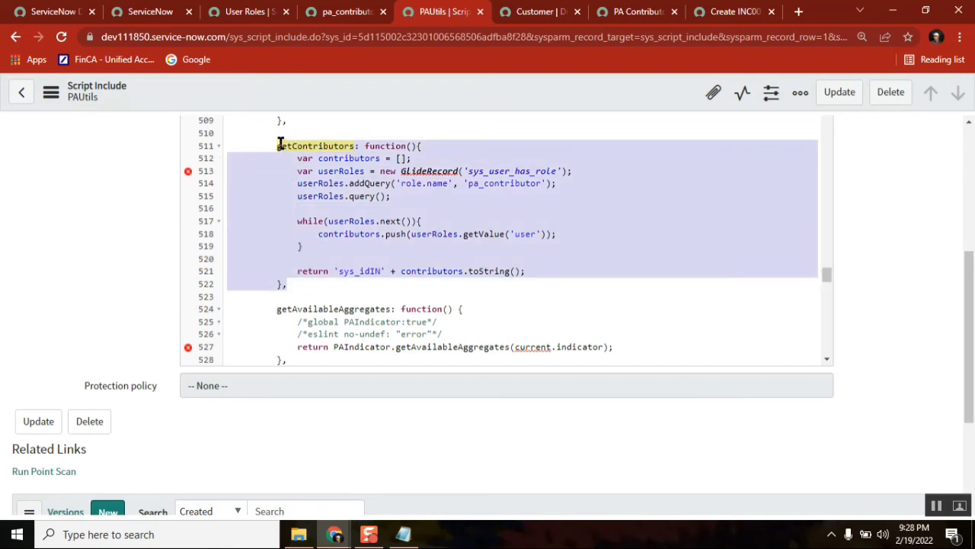
# Add the first two users in the collection to the pa_contributor role's Users list and save the membership
pyautogui.click(343, 13)
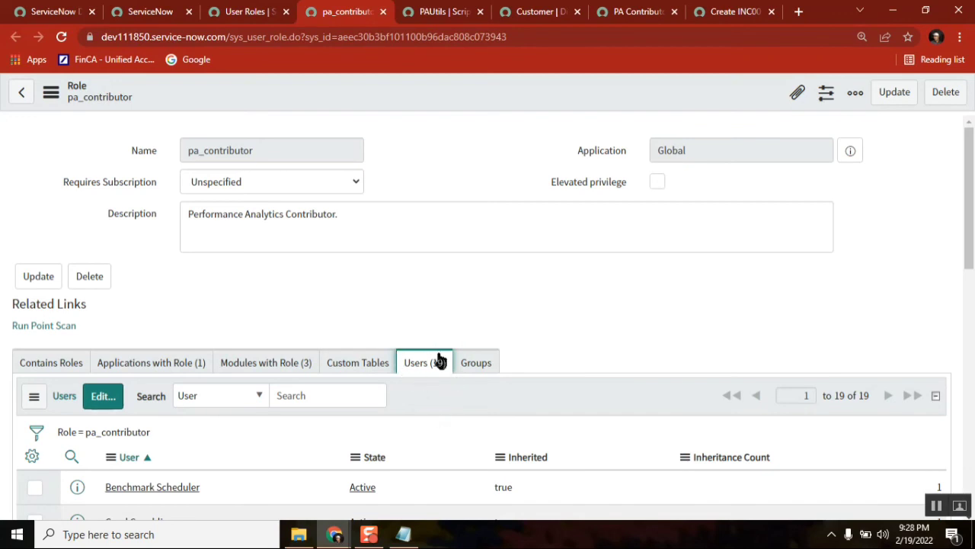
pyautogui.moveTo(970, 180); pyautogui.dragTo(971, 264)
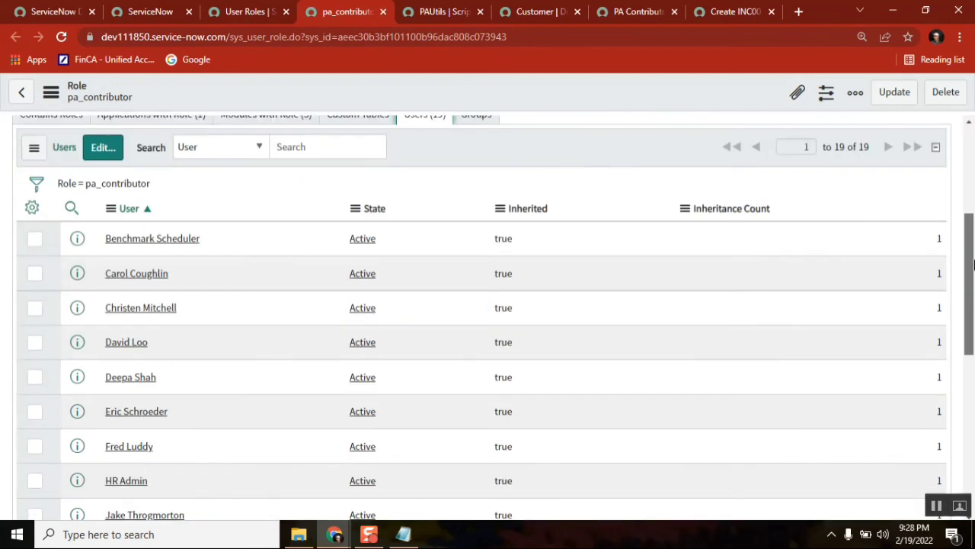
pyautogui.click(96, 152)
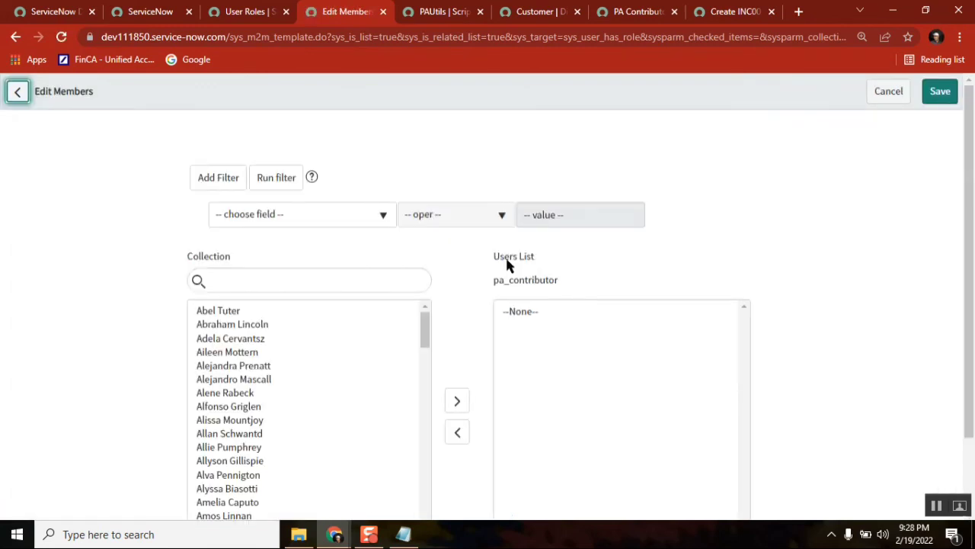
pyautogui.doubleClick(216, 320)
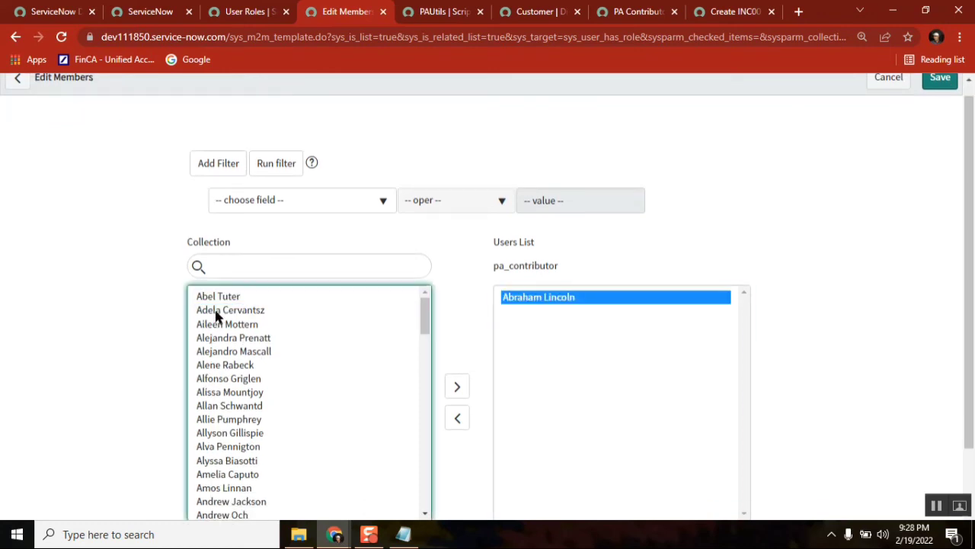
pyautogui.click(227, 298)
pyautogui.doubleClick(227, 298)
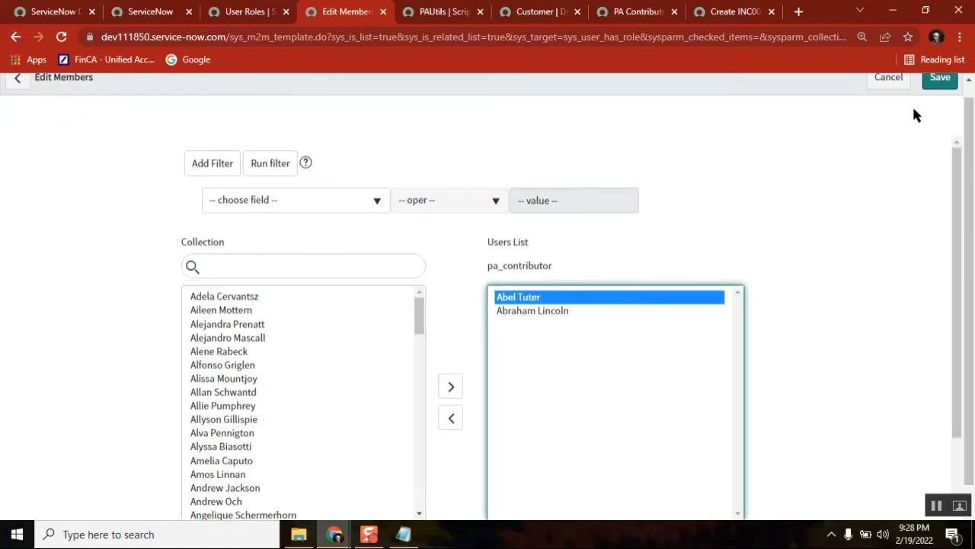
pyautogui.click(937, 84)
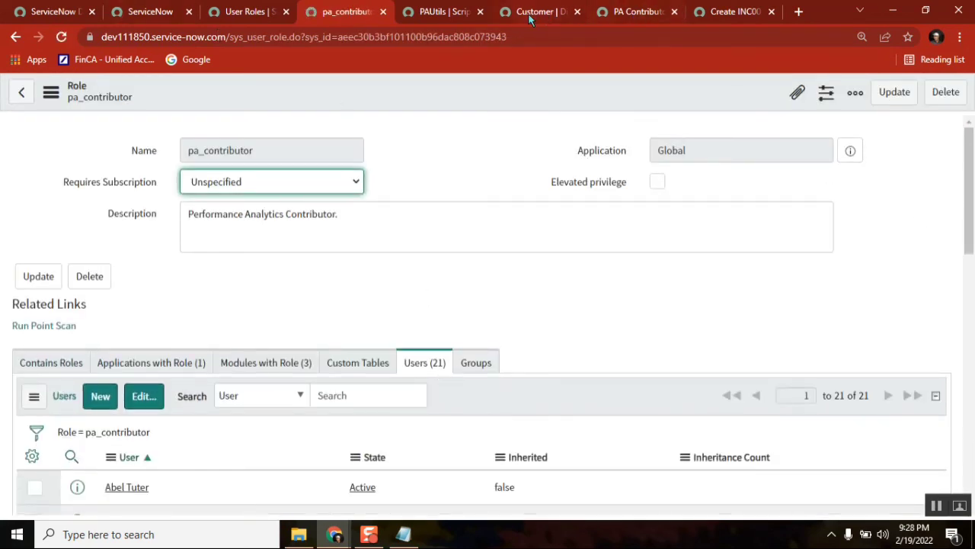
# Check the user total in the Customer lookup of the new incident form and close the lookup
pyautogui.click(735, 12)
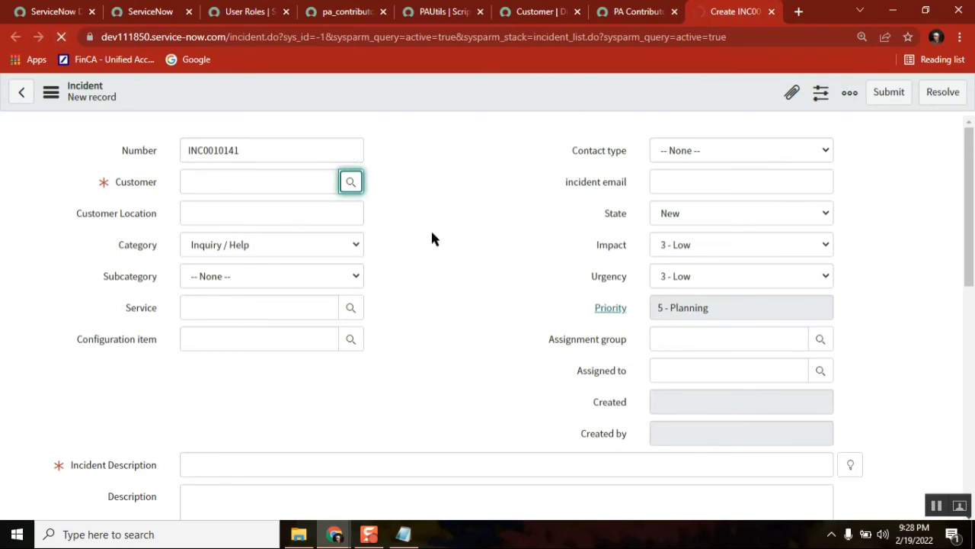
pyautogui.click(350, 184)
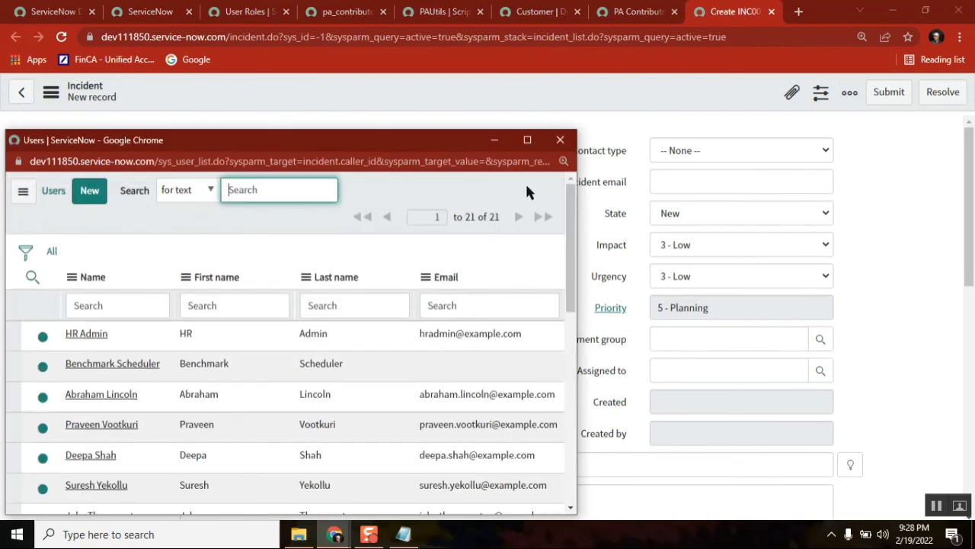
pyautogui.doubleClick(489, 218)
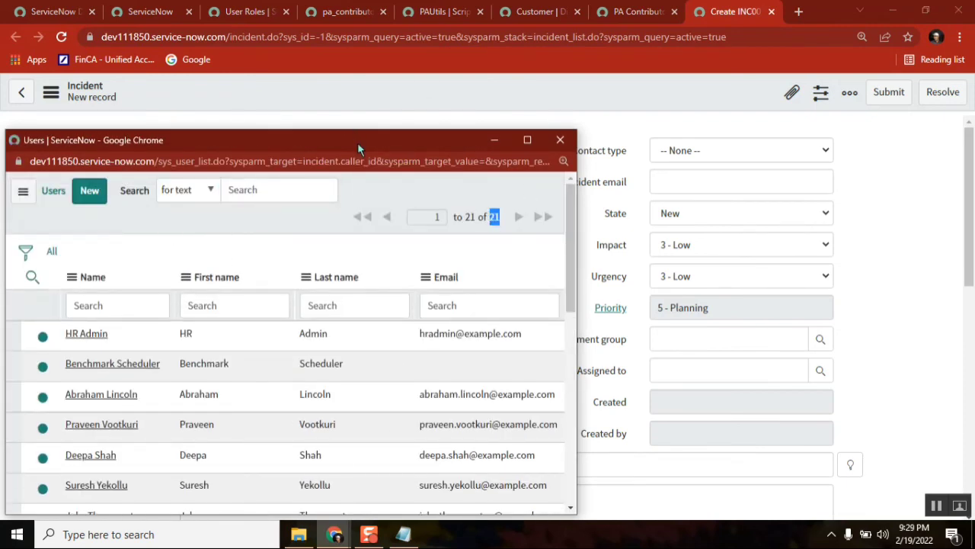
pyautogui.moveTo(358, 142); pyautogui.dragTo(479, 91)
pyautogui.click(683, 87)
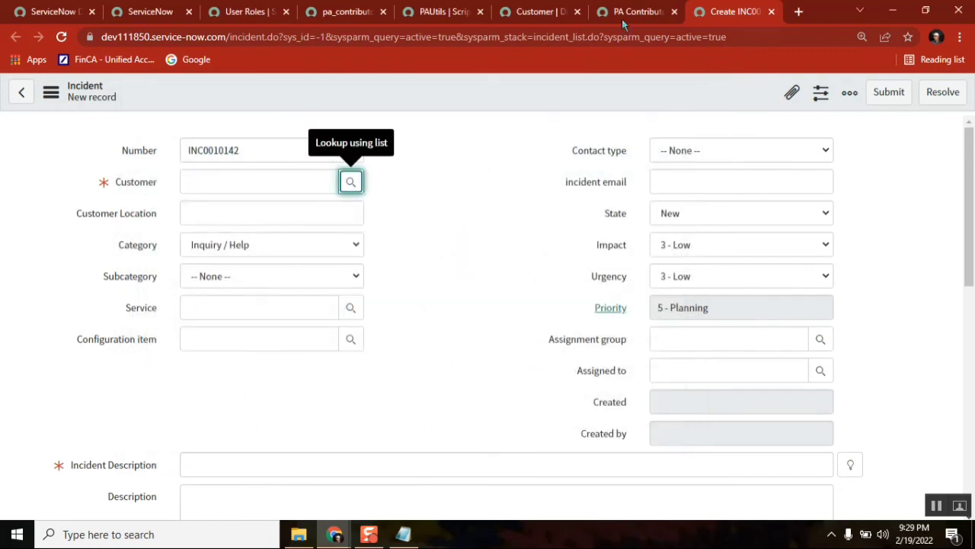
# Highlight PAUtils().getContributors() in the PA Contributors dynamic filter option's script and review the Customer dictionary entry's reference specification
pyautogui.click(444, 13)
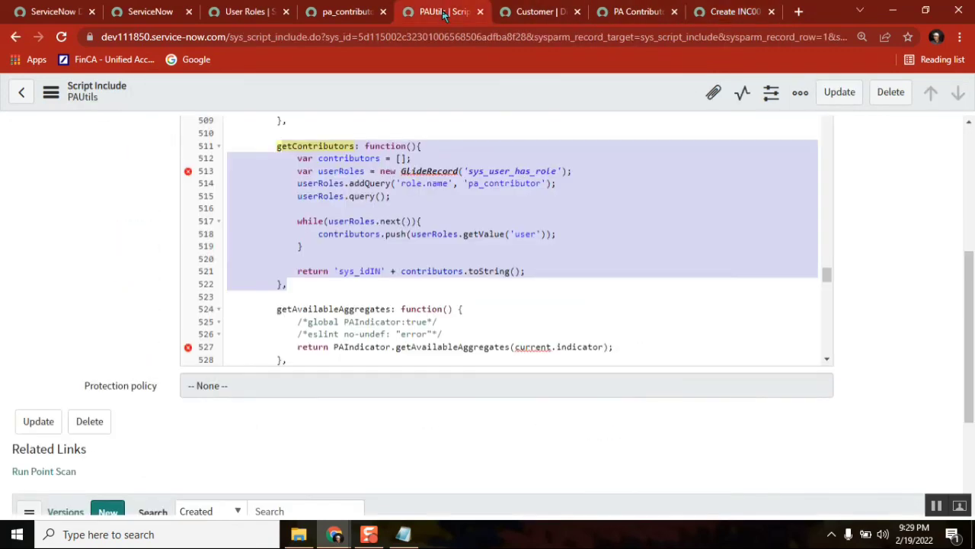
pyautogui.click(326, 17)
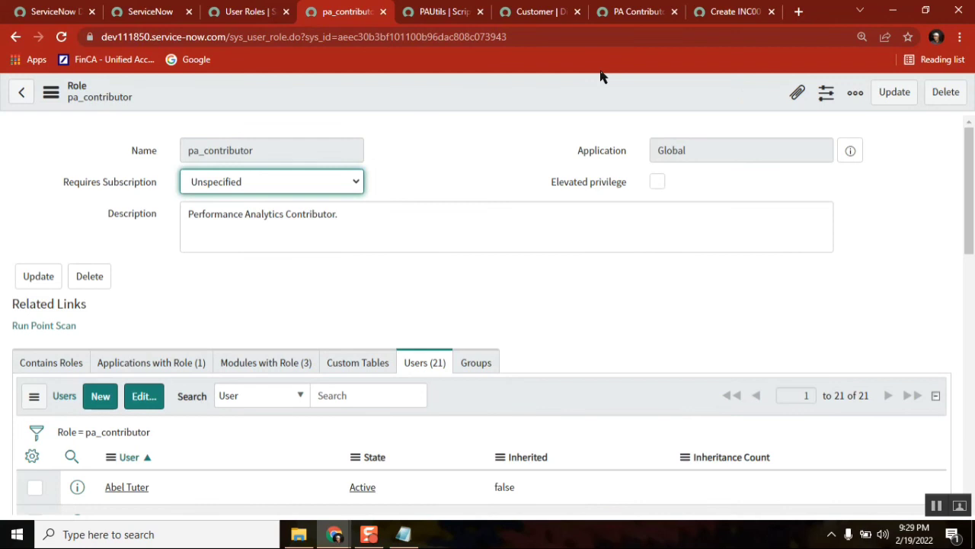
pyautogui.click(640, 12)
pyautogui.doubleClick(227, 183)
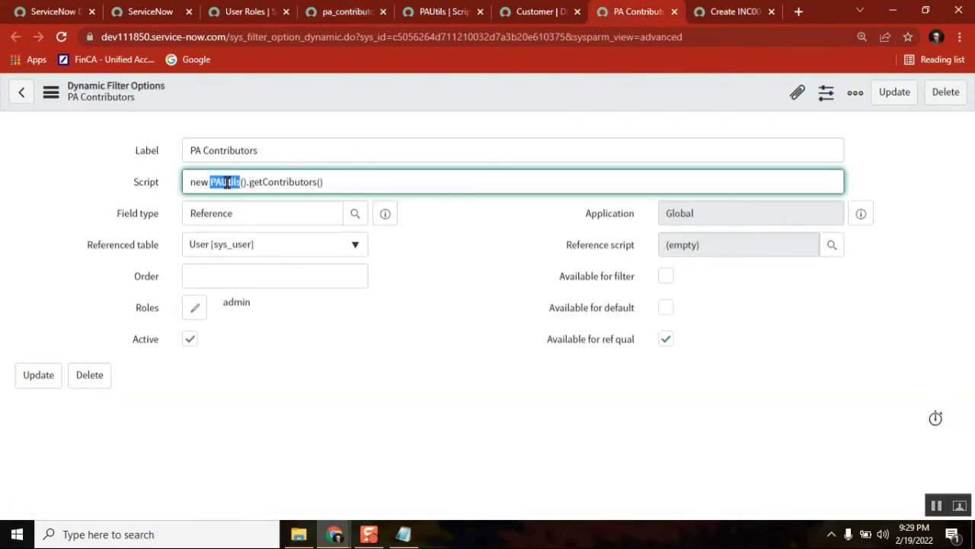
pyautogui.click(355, 180)
pyautogui.moveTo(355, 180); pyautogui.dragTo(210, 181)
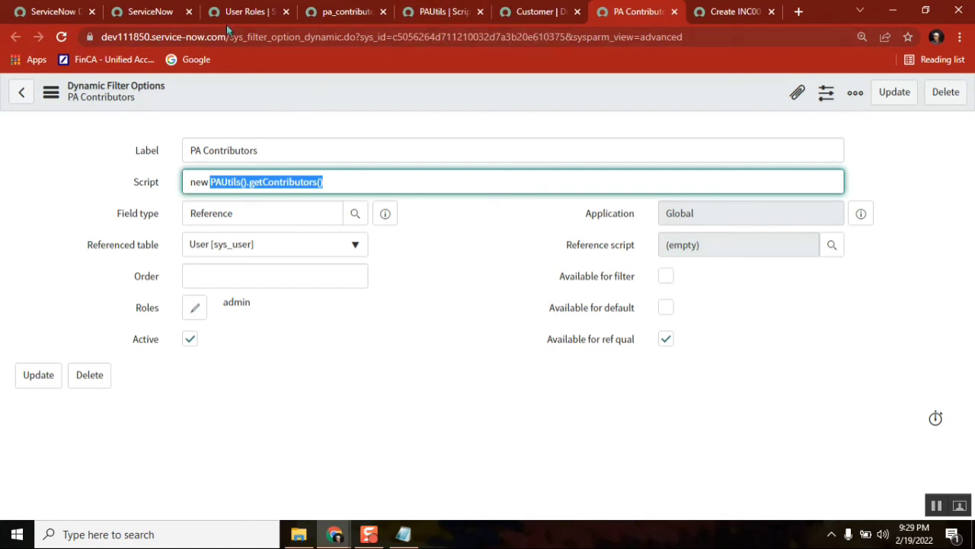
pyautogui.click(536, 12)
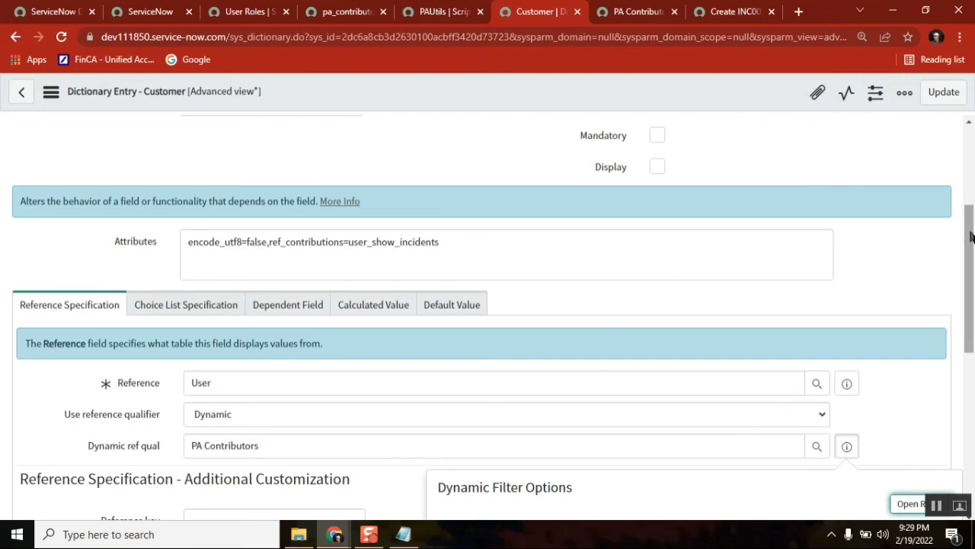
pyautogui.moveTo(971, 237); pyautogui.dragTo(971, 261)
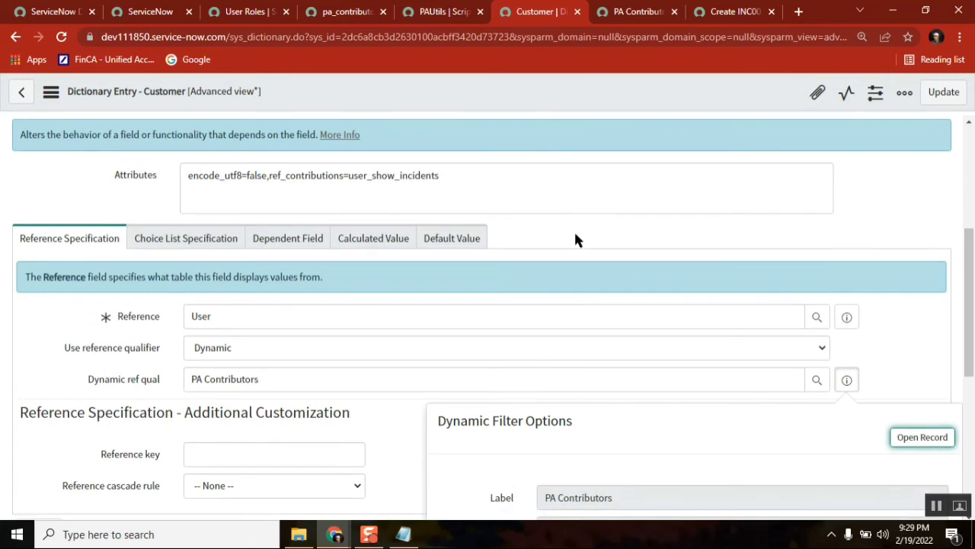
# Switch to the Class40_ notes in Notepad and highlight the "Dynamic filter option:", "Why 19?" and "From server side" lines one after another
pyautogui.click(404, 534)
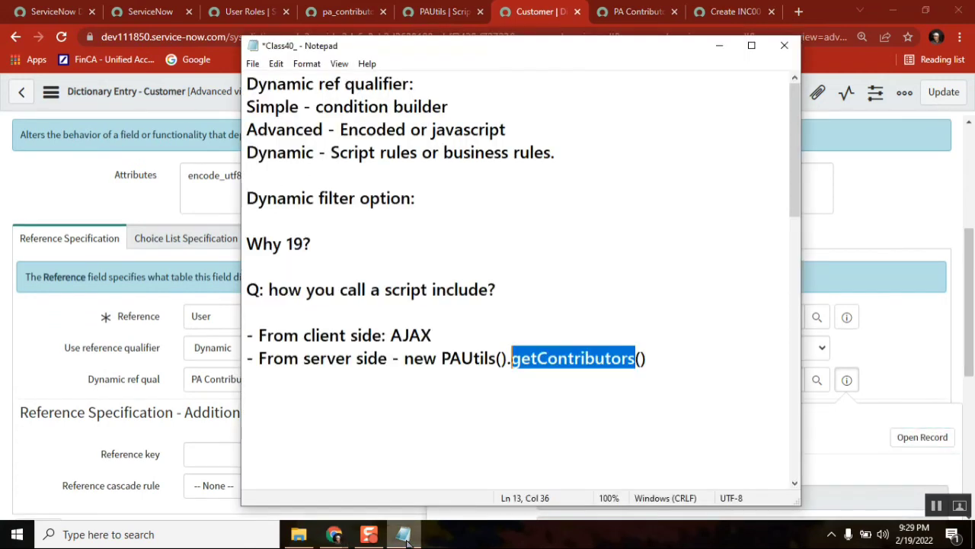
pyautogui.click(416, 314)
pyautogui.moveTo(423, 197); pyautogui.dragTo(248, 200)
pyautogui.moveTo(314, 244); pyautogui.dragTo(248, 244)
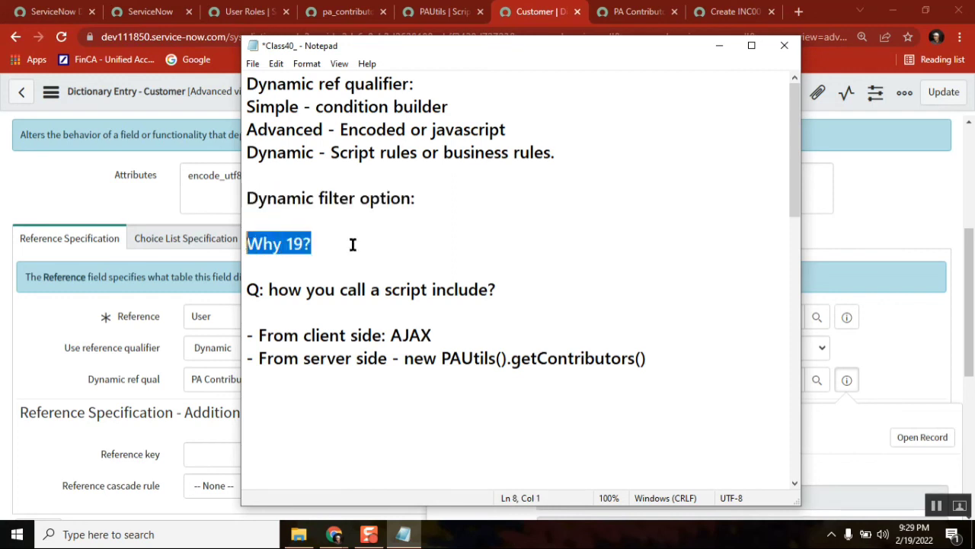
pyautogui.click(326, 232)
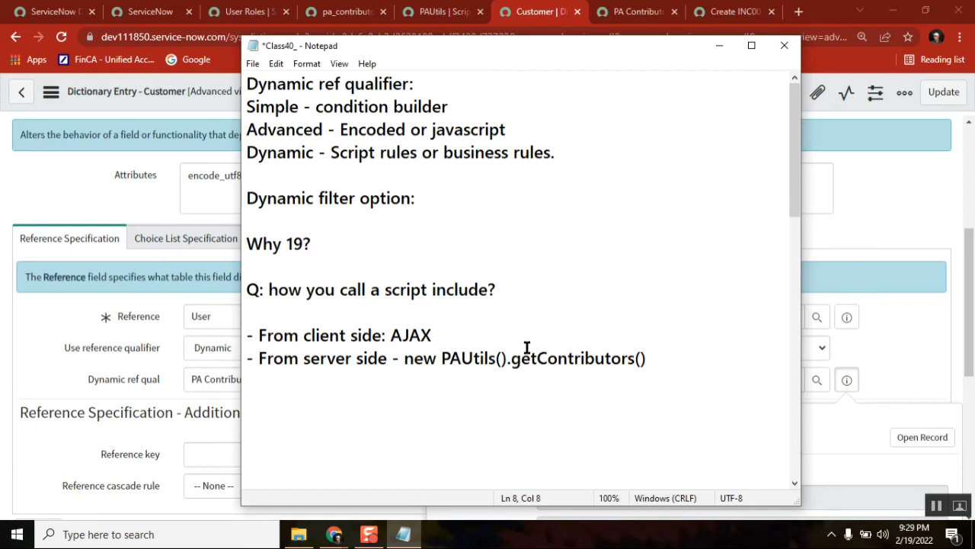
pyautogui.moveTo(684, 358); pyautogui.dragTo(259, 361)
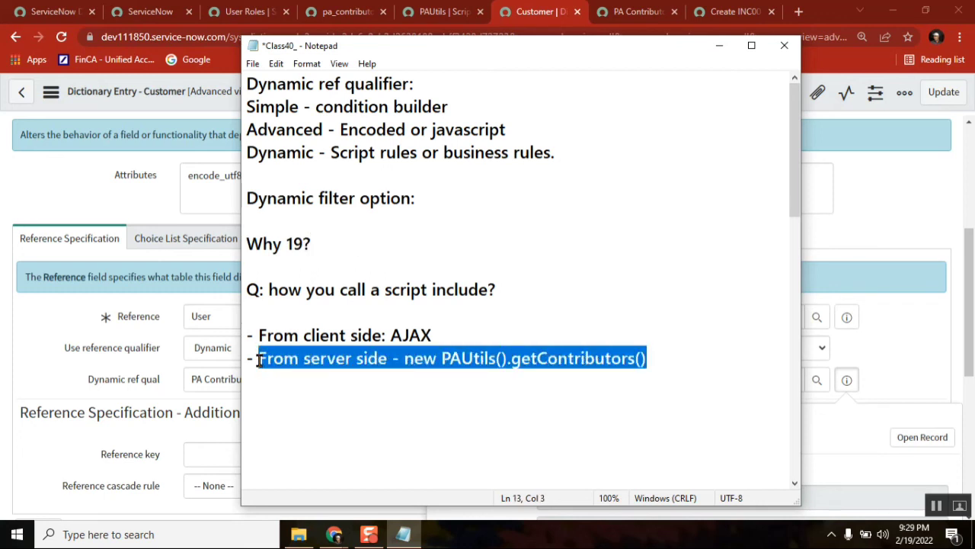